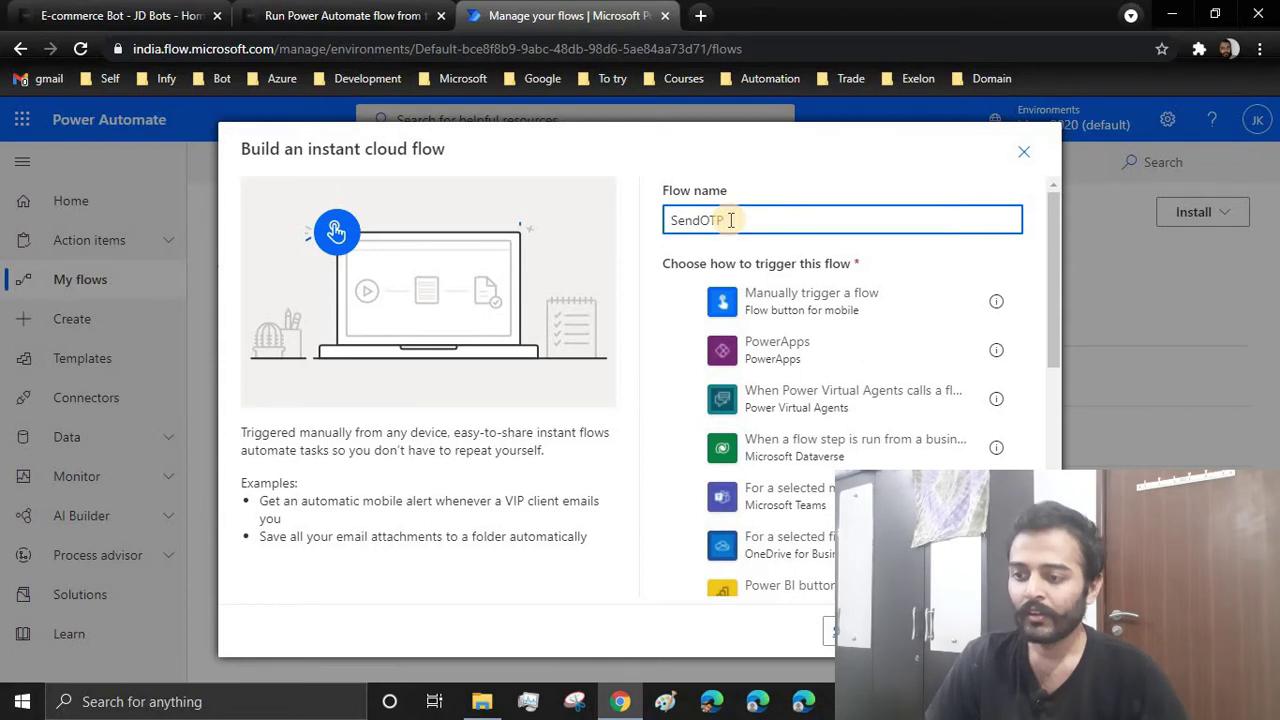
# Create the SendOTP flow with a manual trigger, then start deleting that trigger step
pyautogui.click(778, 312)
pyautogui.click(940, 630)
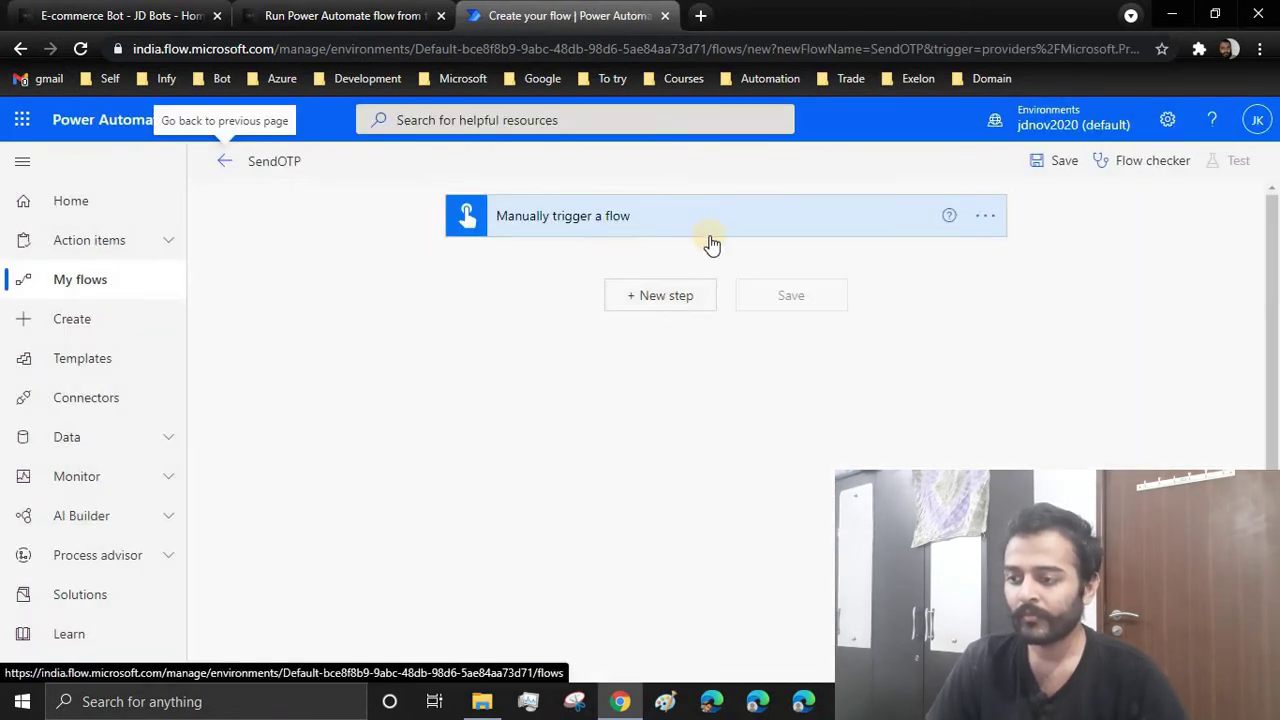
pyautogui.click(995, 215)
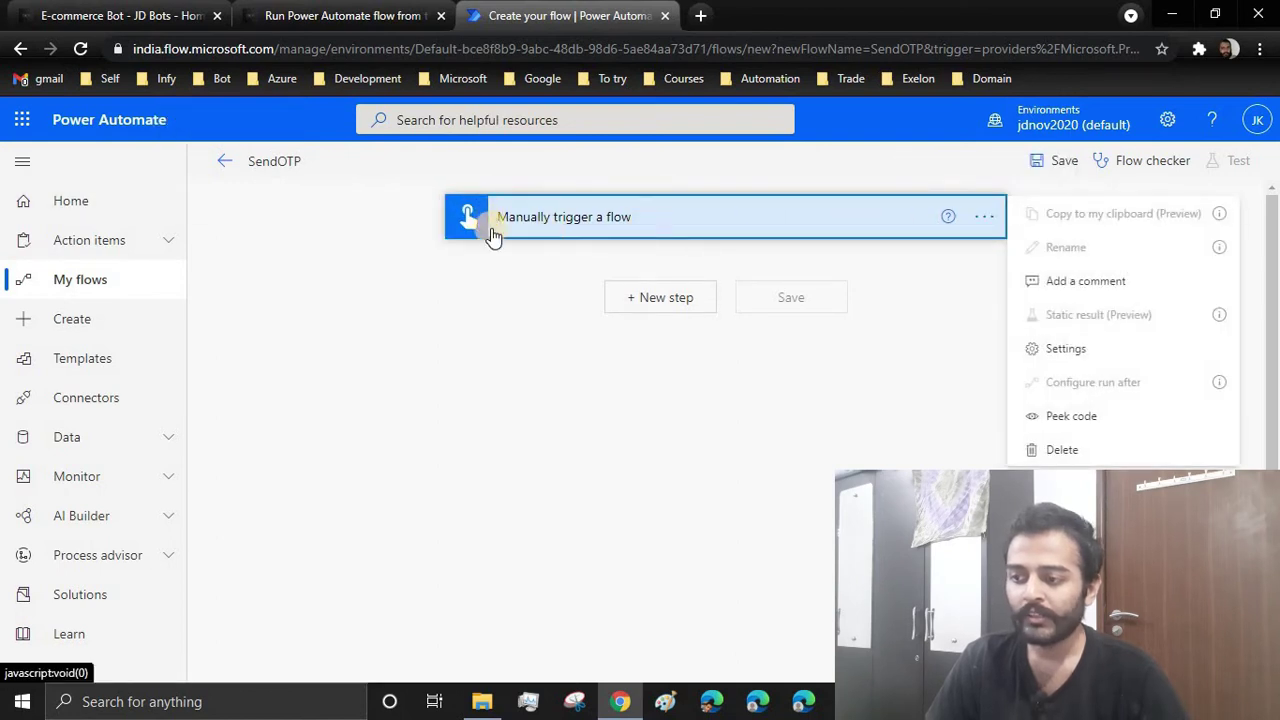
pyautogui.click(1068, 451)
# Remove the manual trigger and add the Request connector's 'When a HTTP request is received' trigger
pyautogui.click(645, 430)
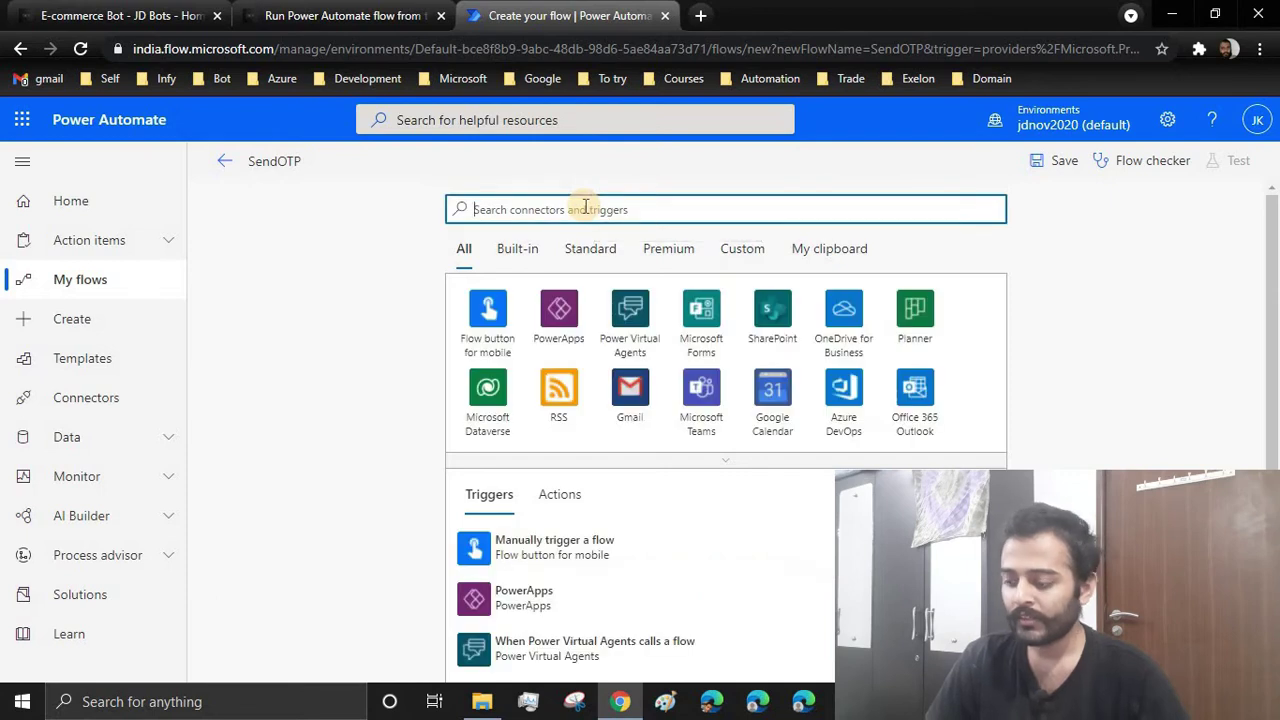
pyautogui.write('when ')
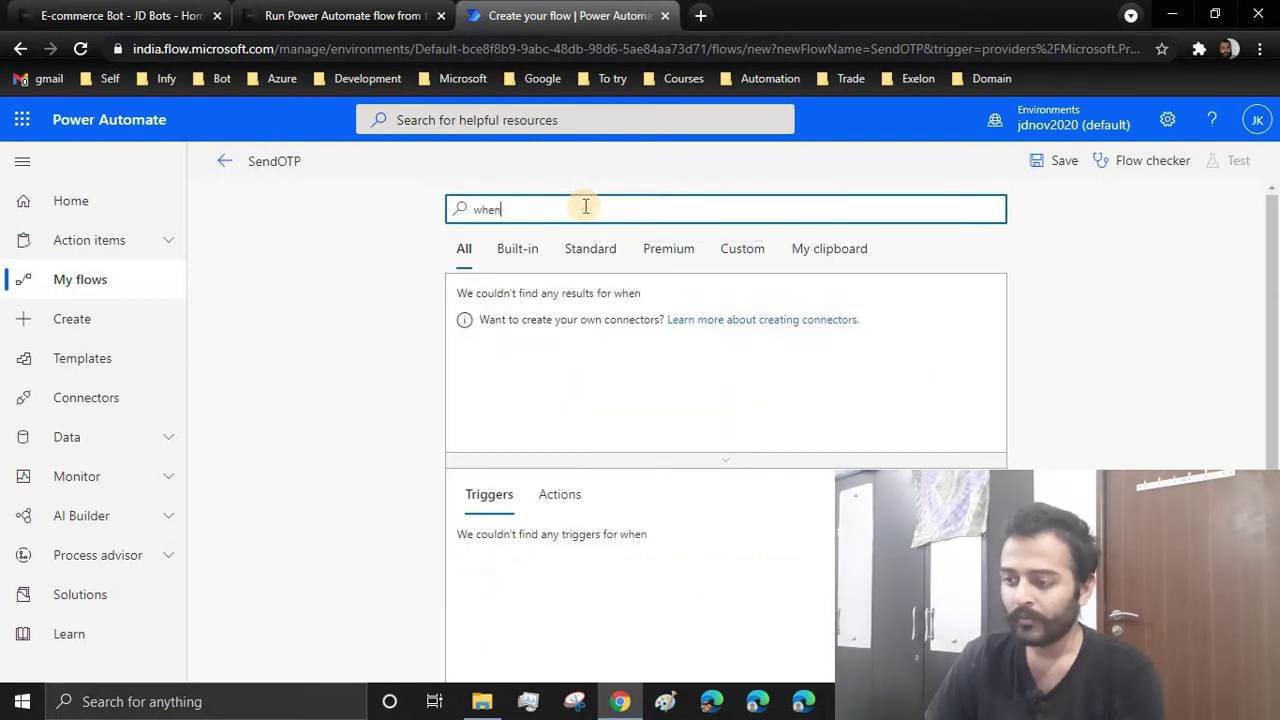
pyautogui.write('API')
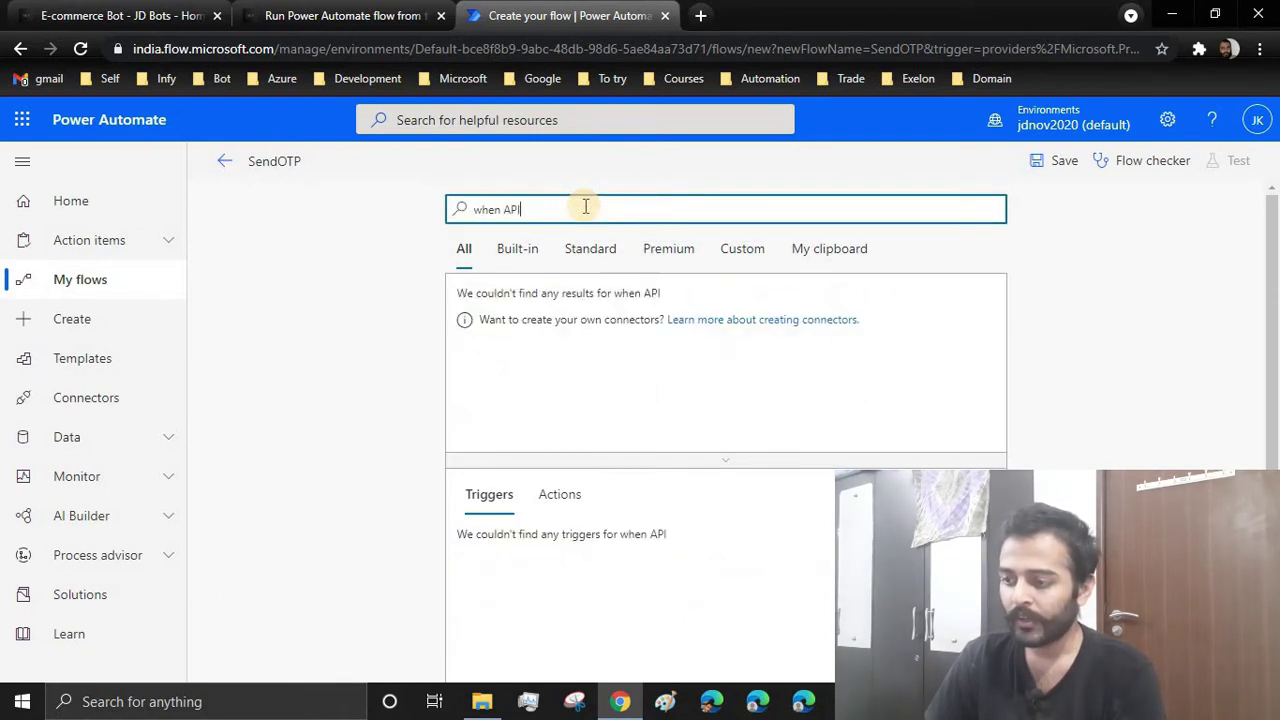
pyautogui.write(' resquest')
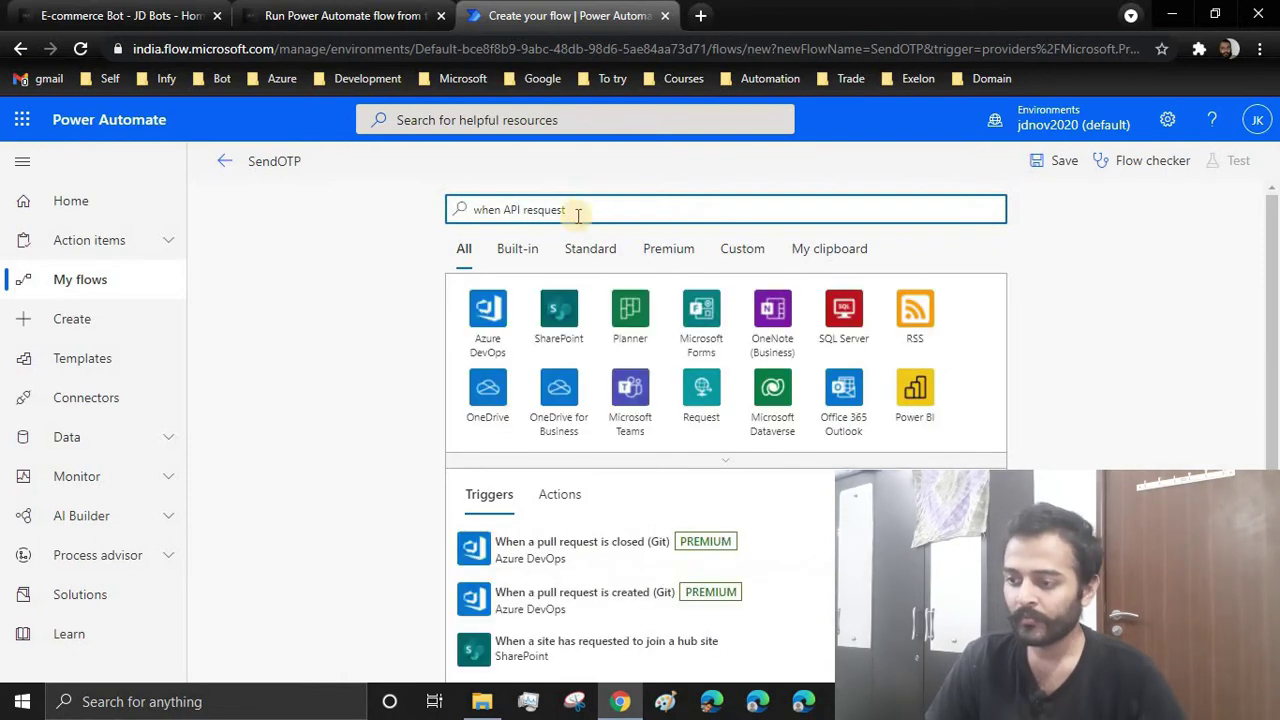
pyautogui.scroll(-3, 608, 471)
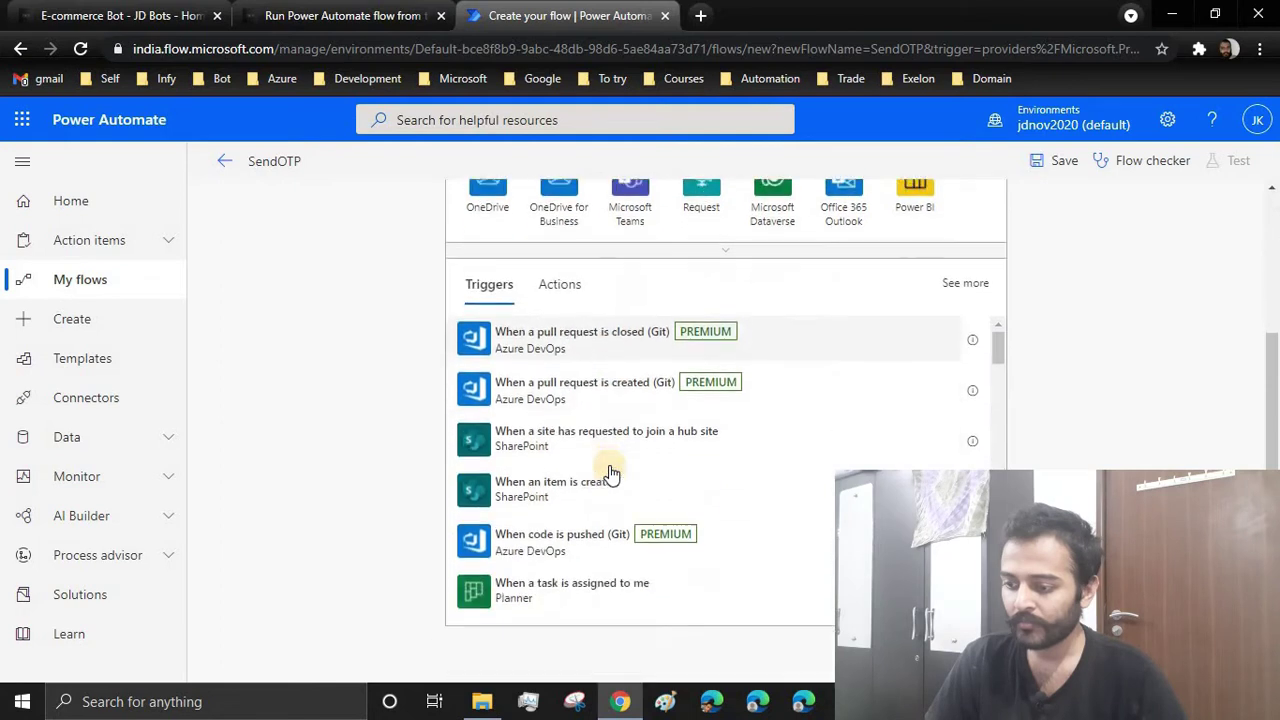
pyautogui.scroll(3, 608, 471)
pyautogui.click(703, 393)
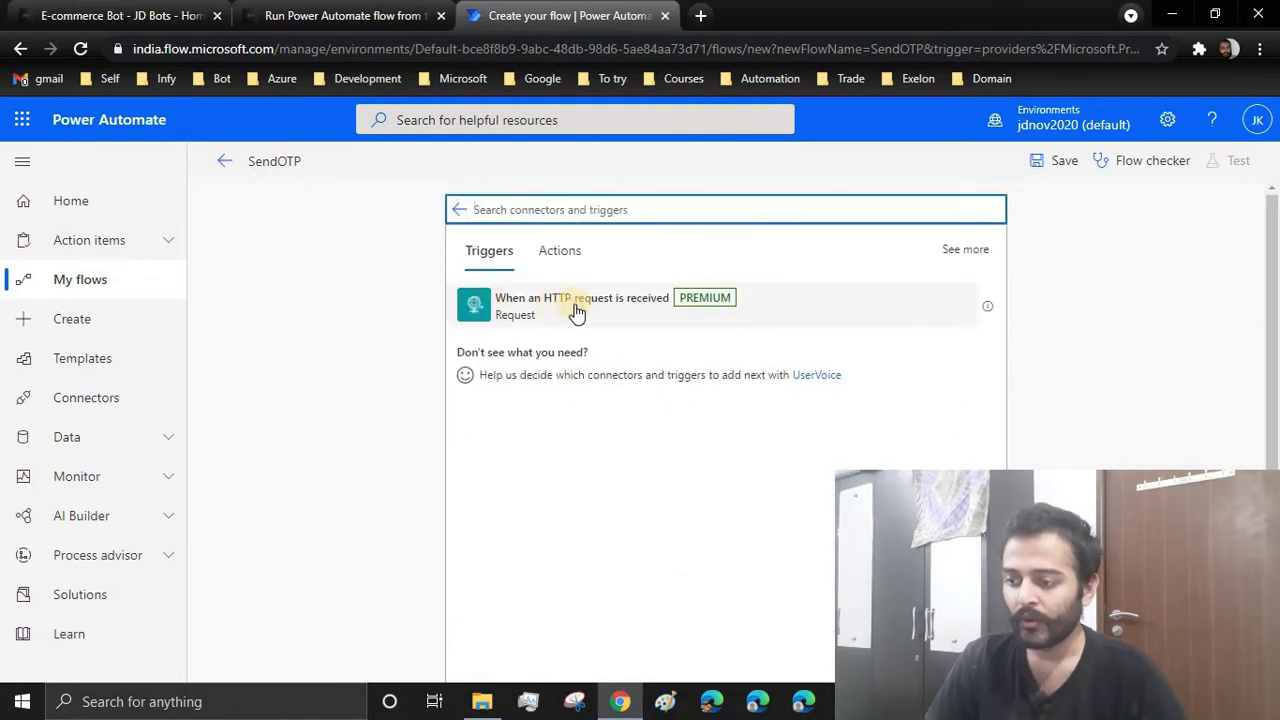
pyautogui.click(582, 312)
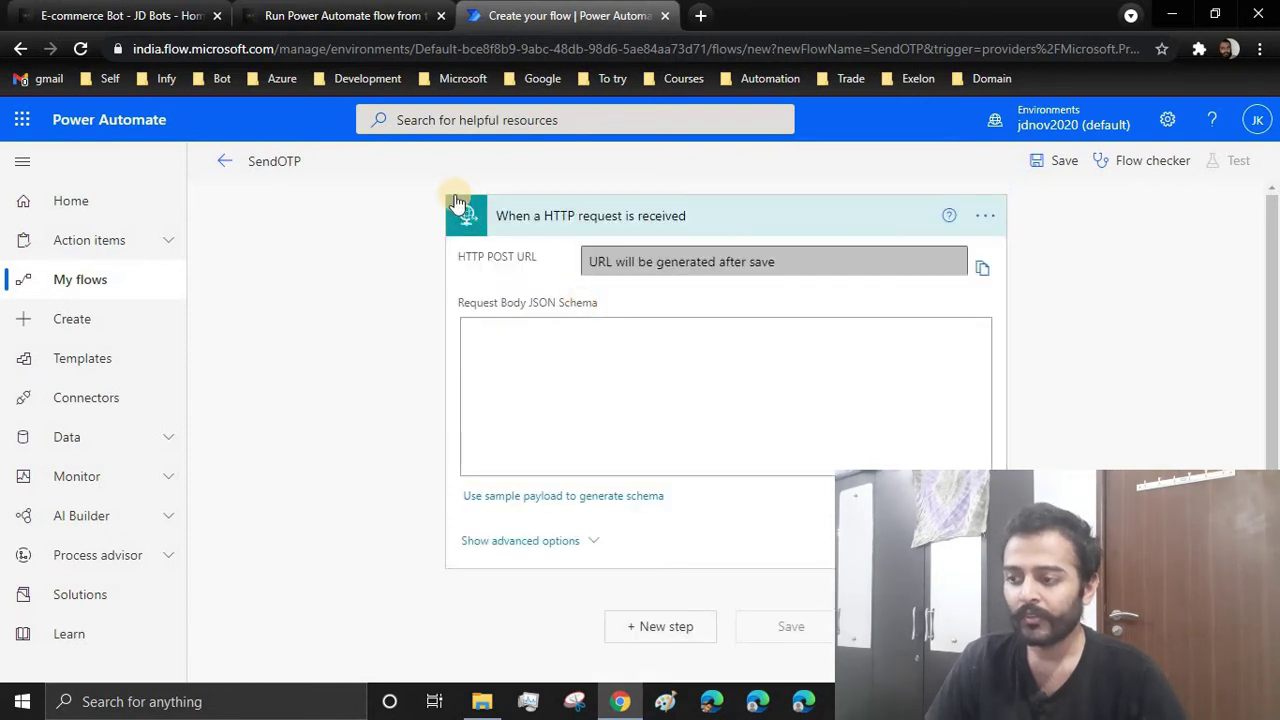
# Open the 'Use sample payload to generate schema' box for the trigger's Request Body JSON Schema
pyautogui.click(725, 400)
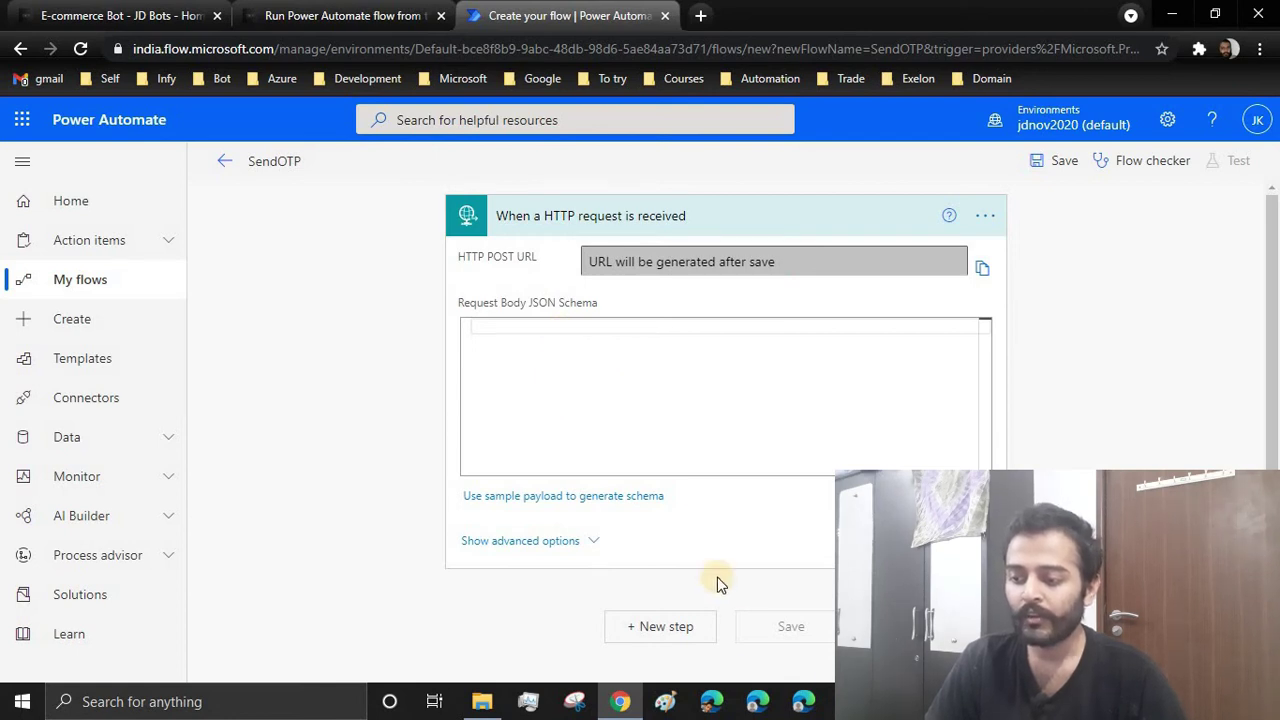
pyautogui.click(529, 500)
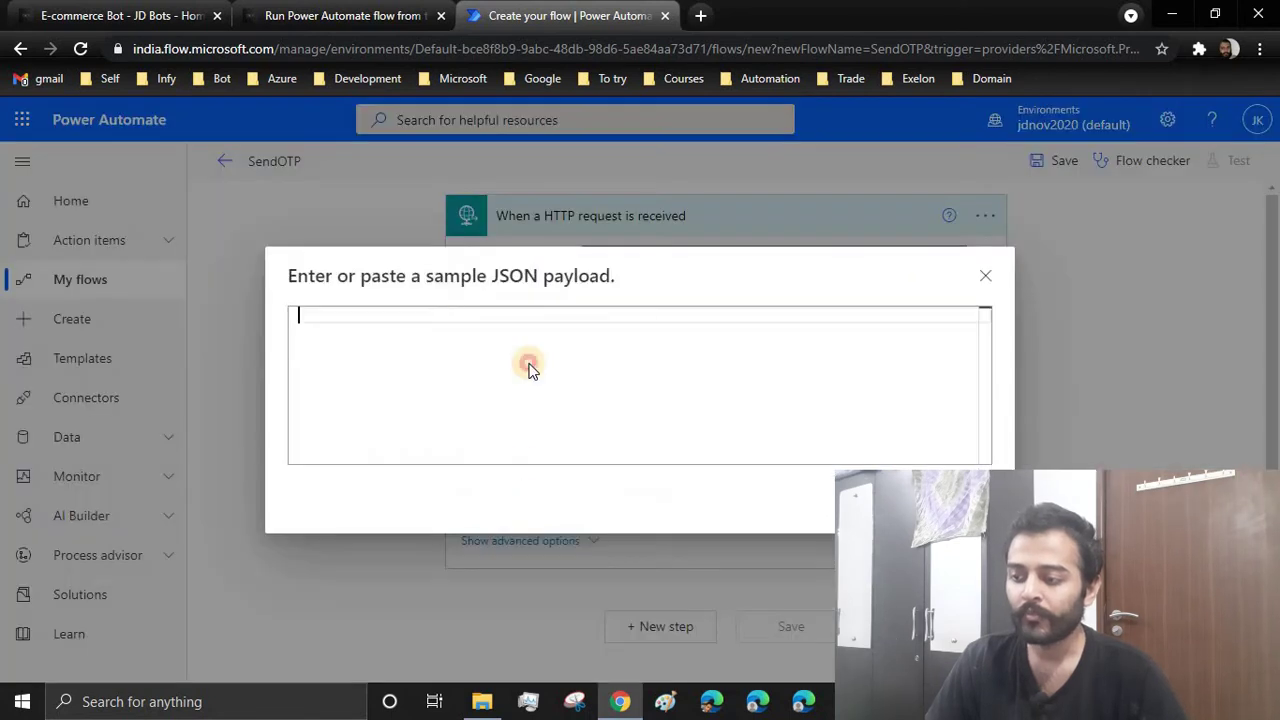
# Enter a sample JSON payload with an Email address and Subject ending 'Email Validation Code'
pyautogui.click(438, 311)
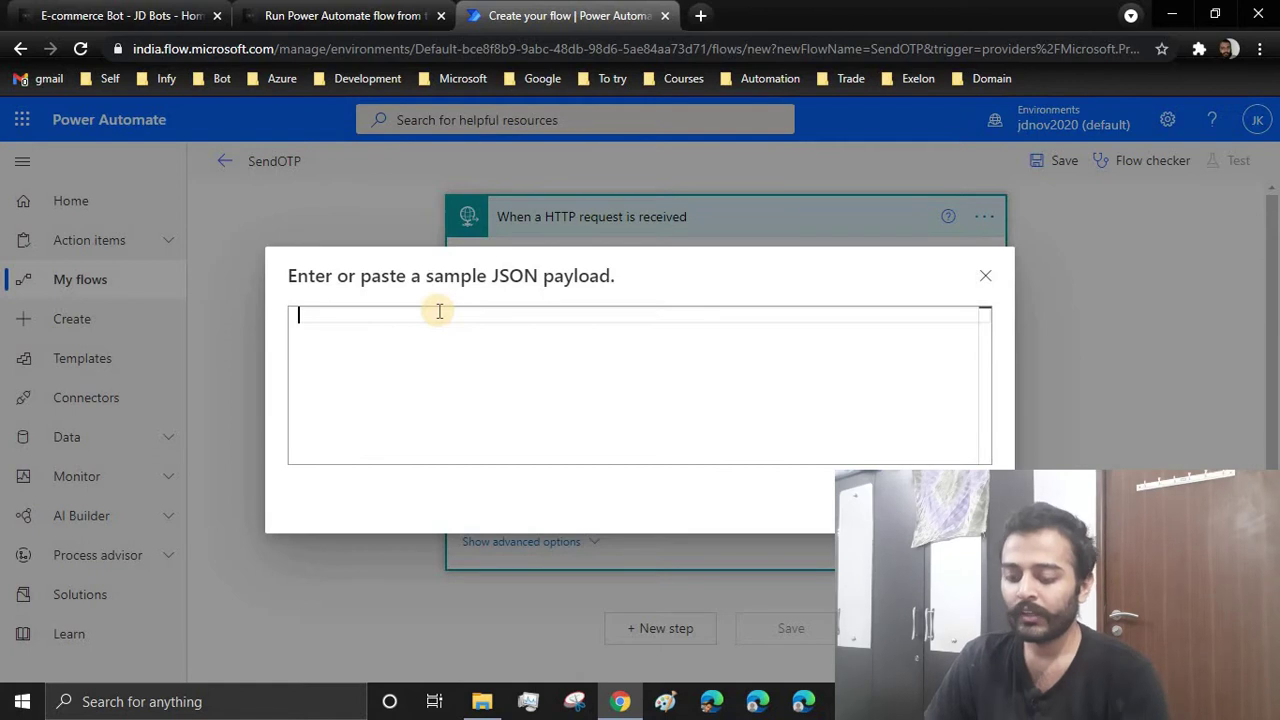
pyautogui.write('{')
pyautogui.press('Return')
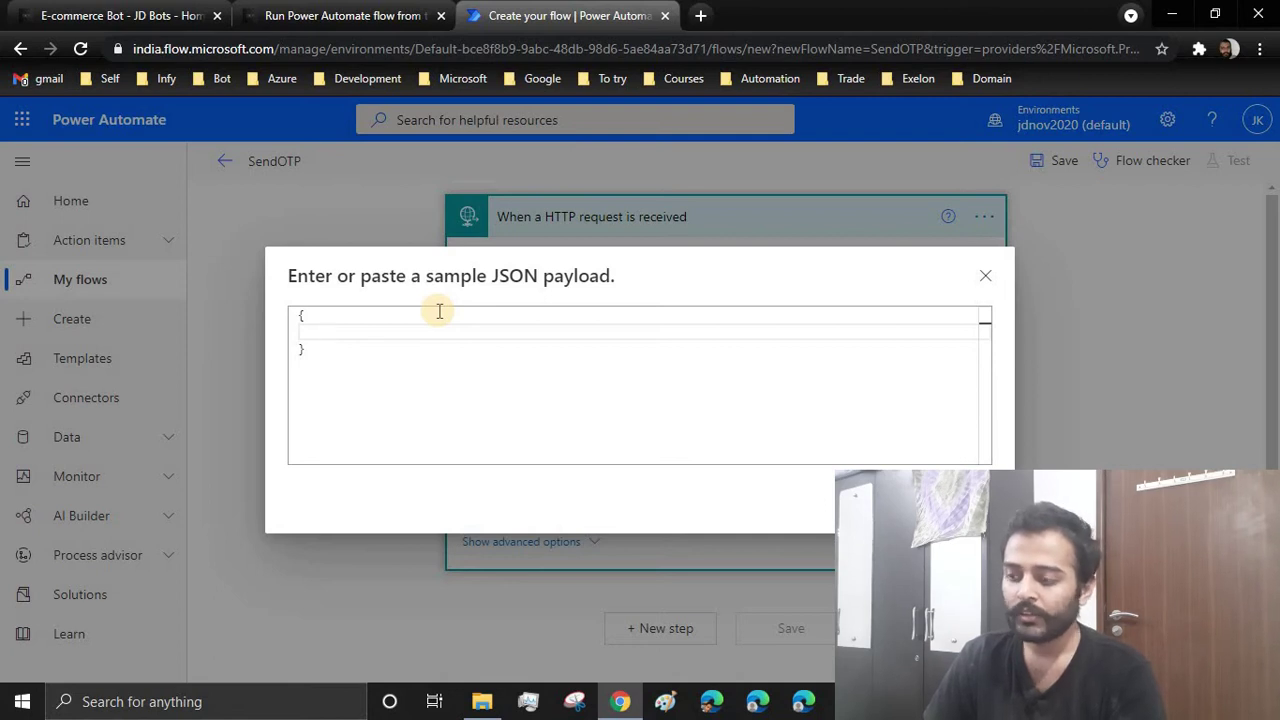
pyautogui.write('"email')
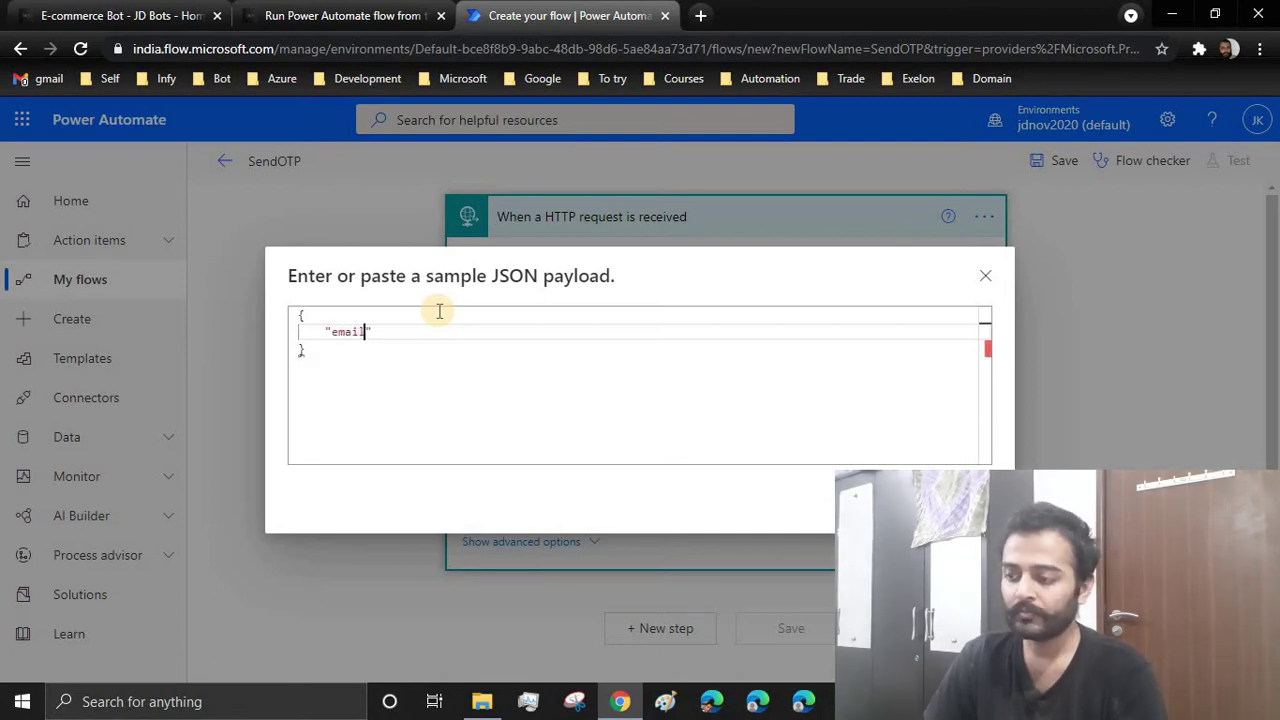
pyautogui.write('":')
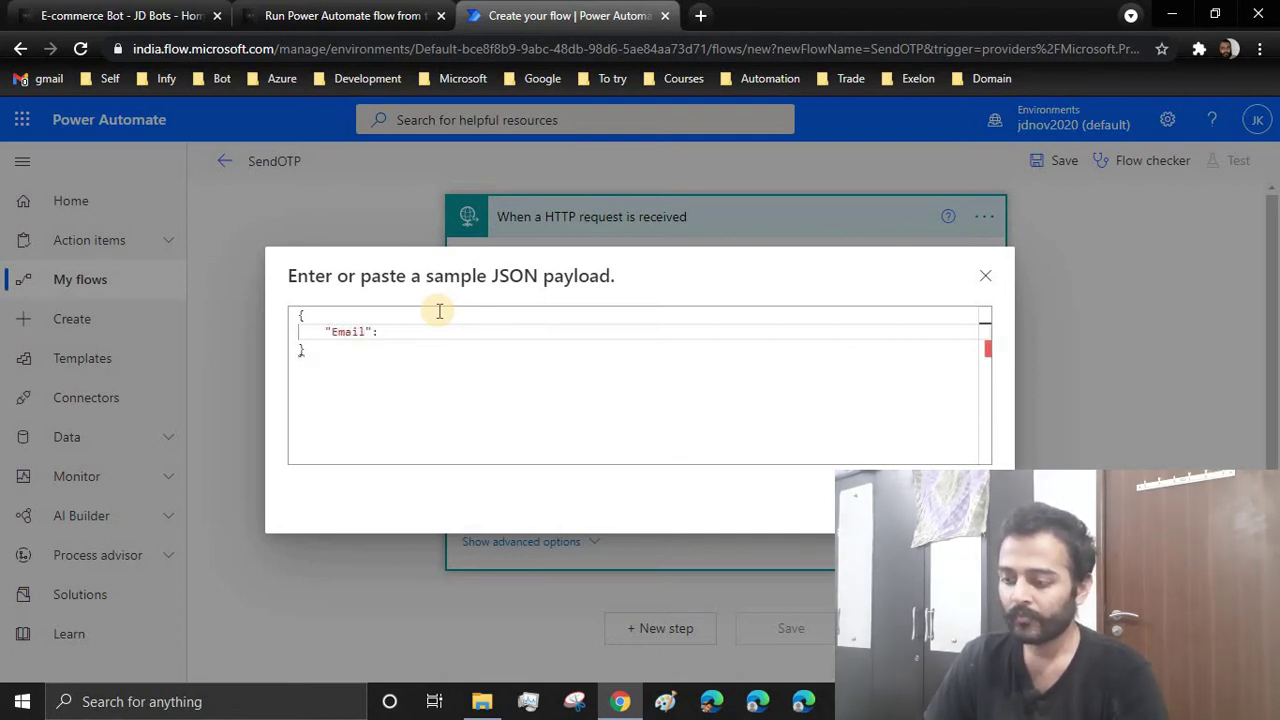
pyautogui.write('""')
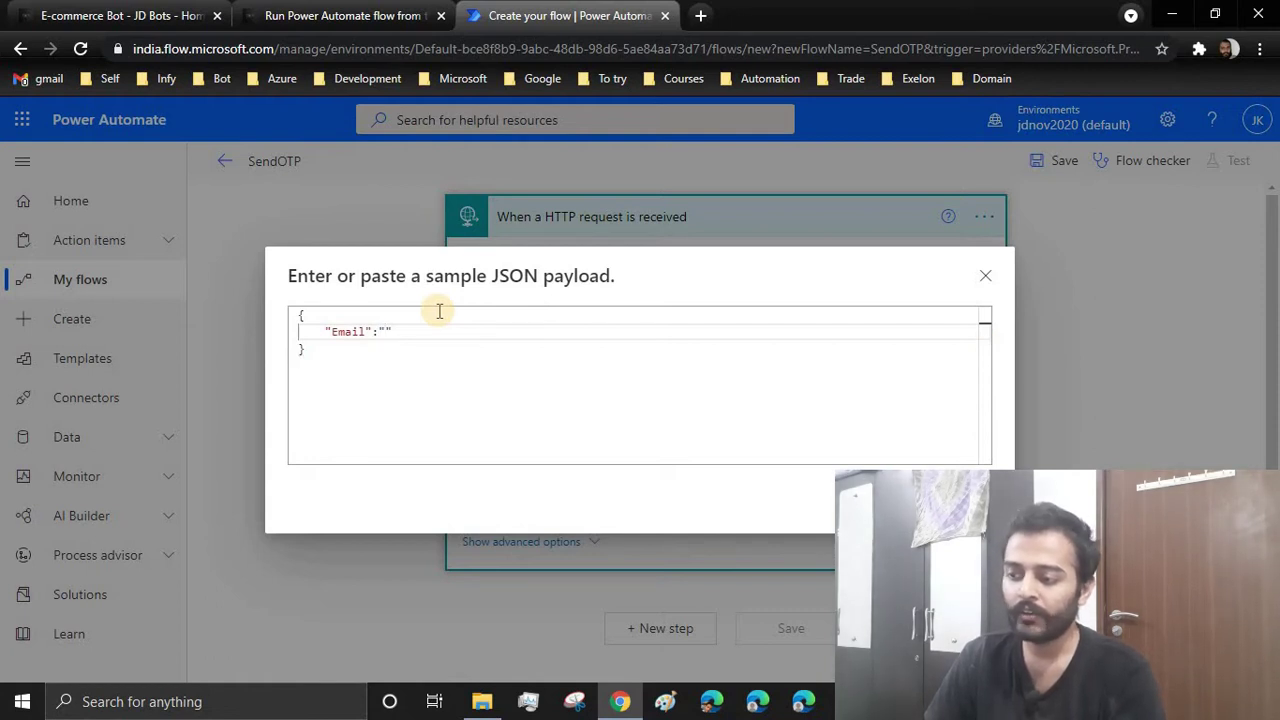
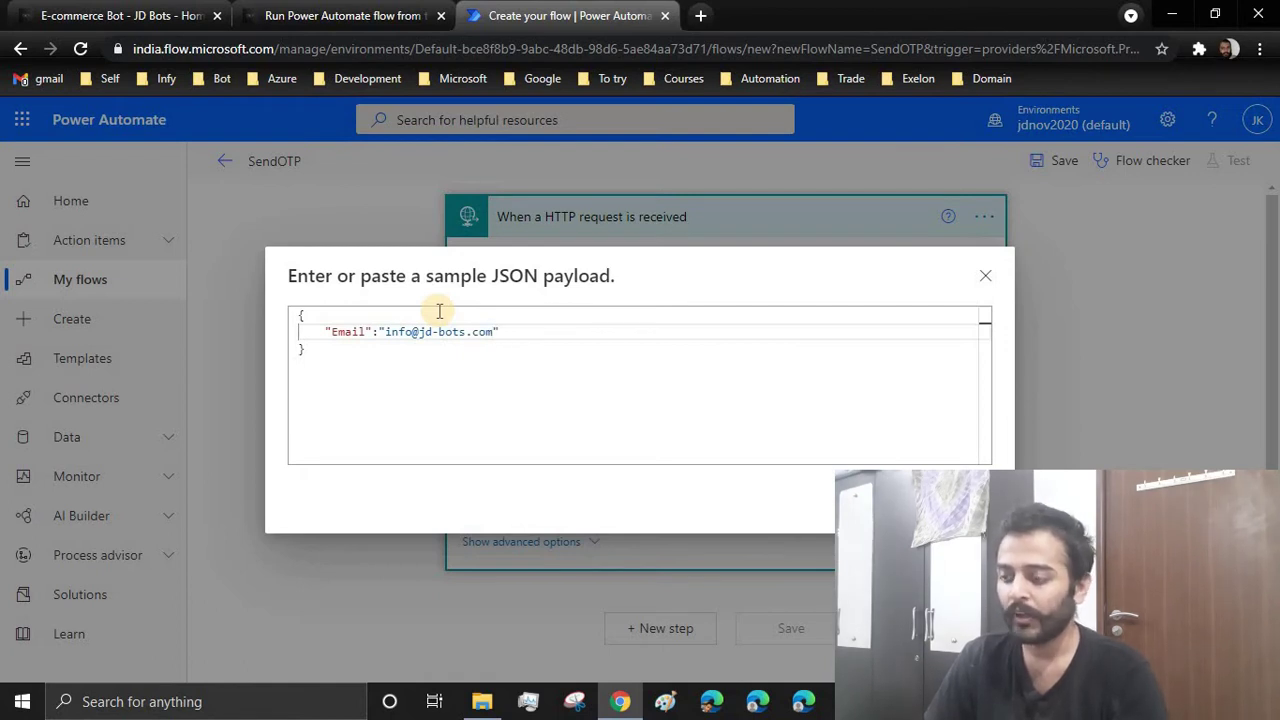
pyautogui.write(',')
pyautogui.press('Return')
pyautogui.write('"')
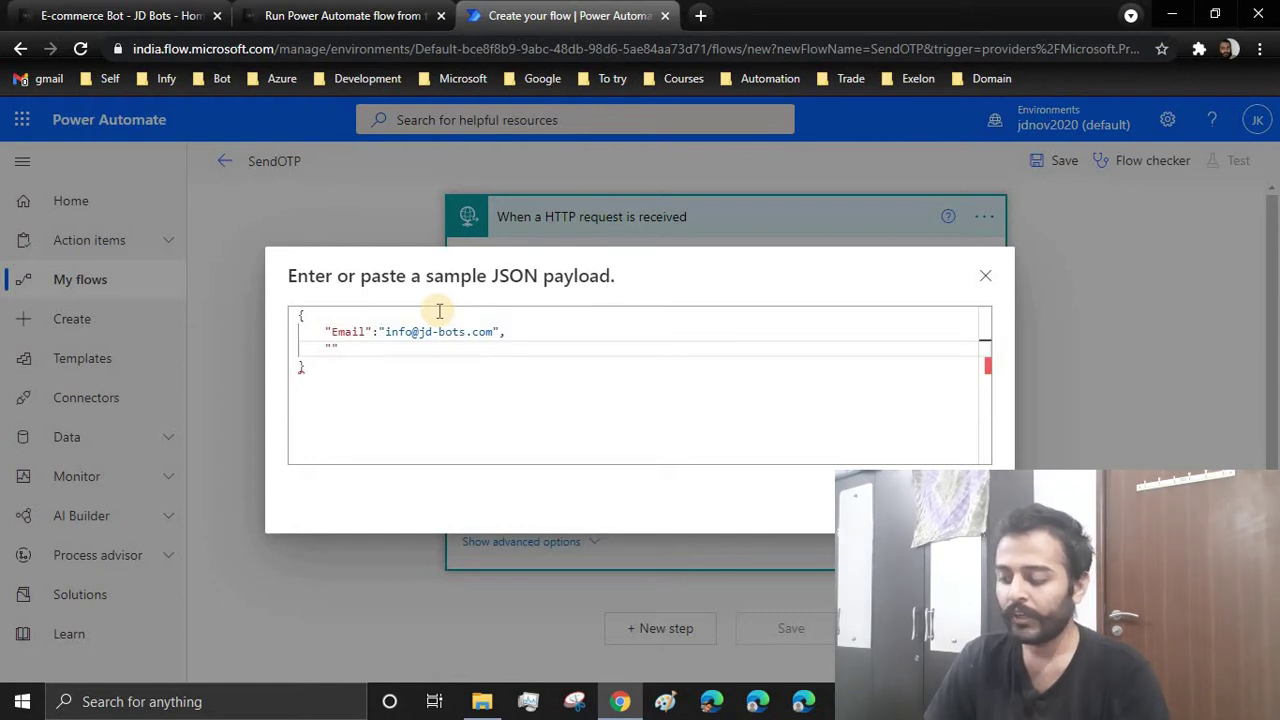
pyautogui.write('Subje')
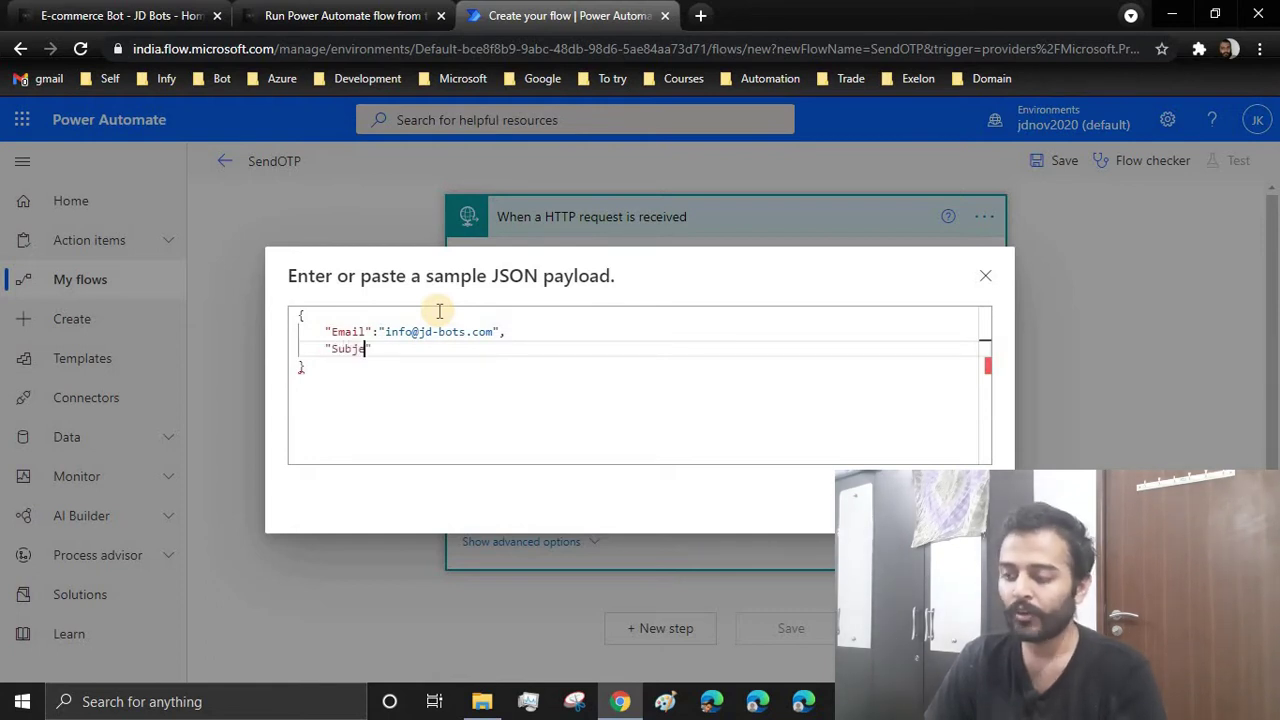
pyautogui.write('ct"')
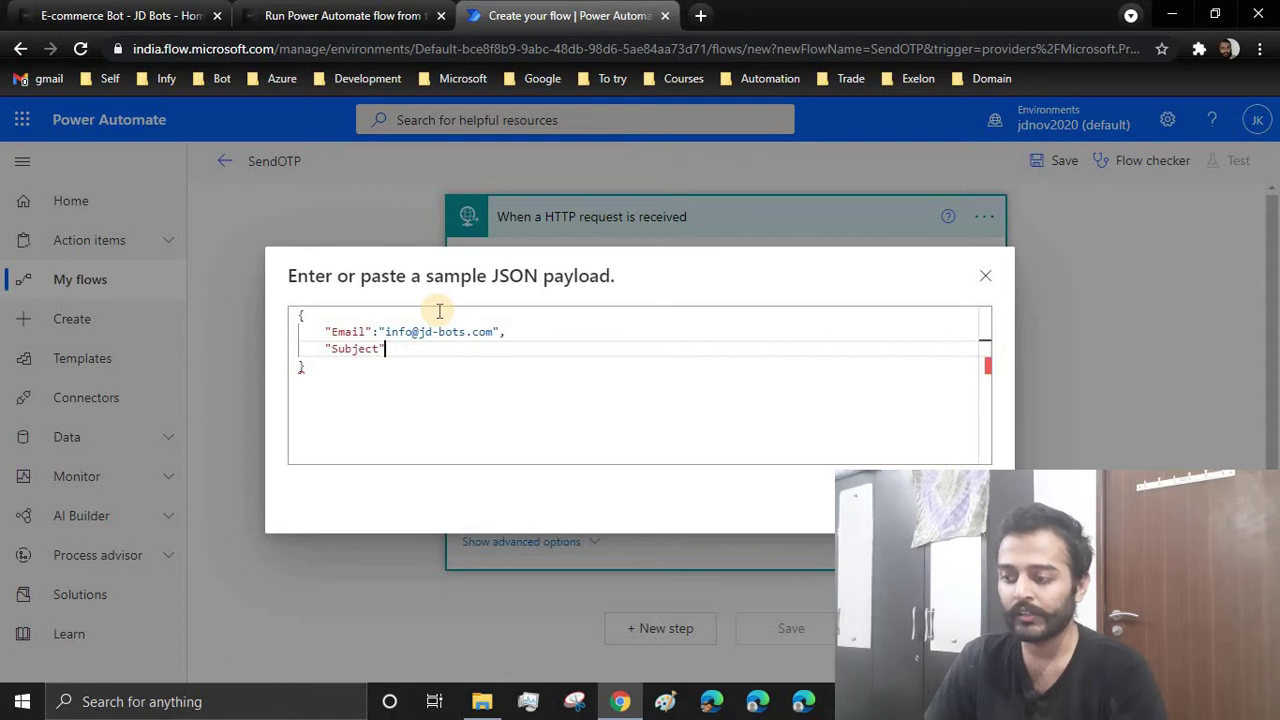
pyautogui.write(':')
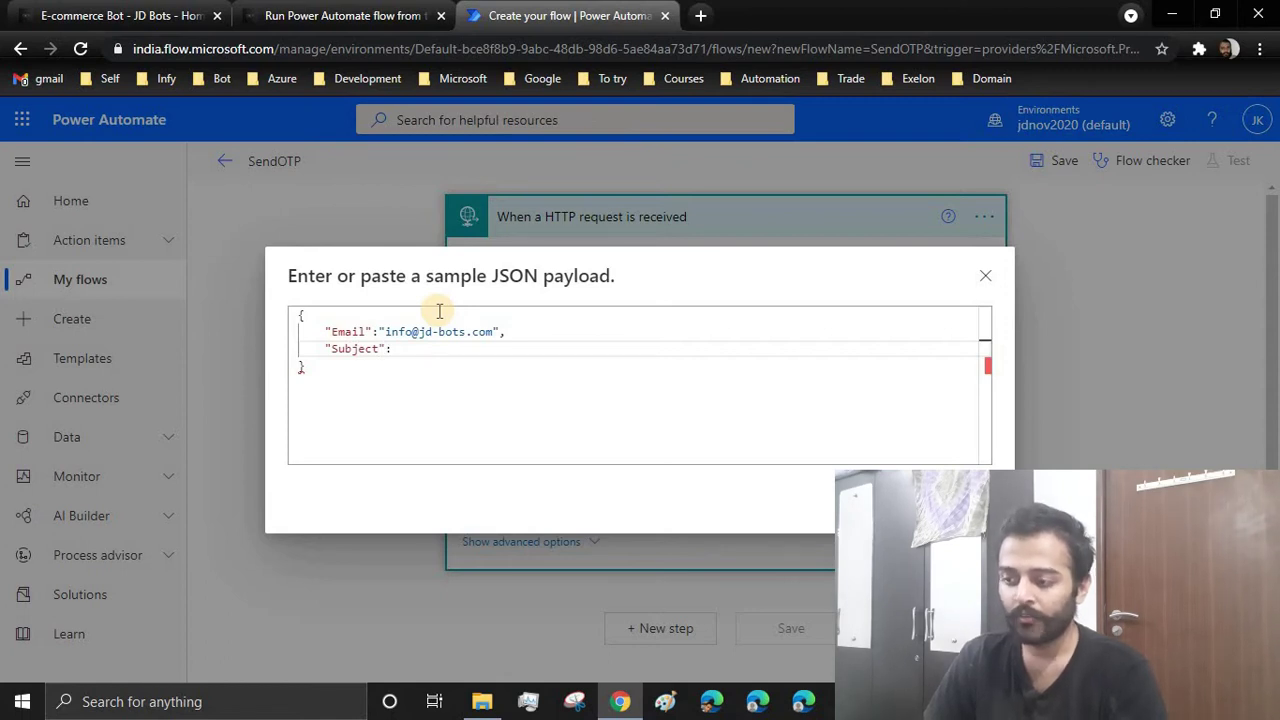
pyautogui.write('"')
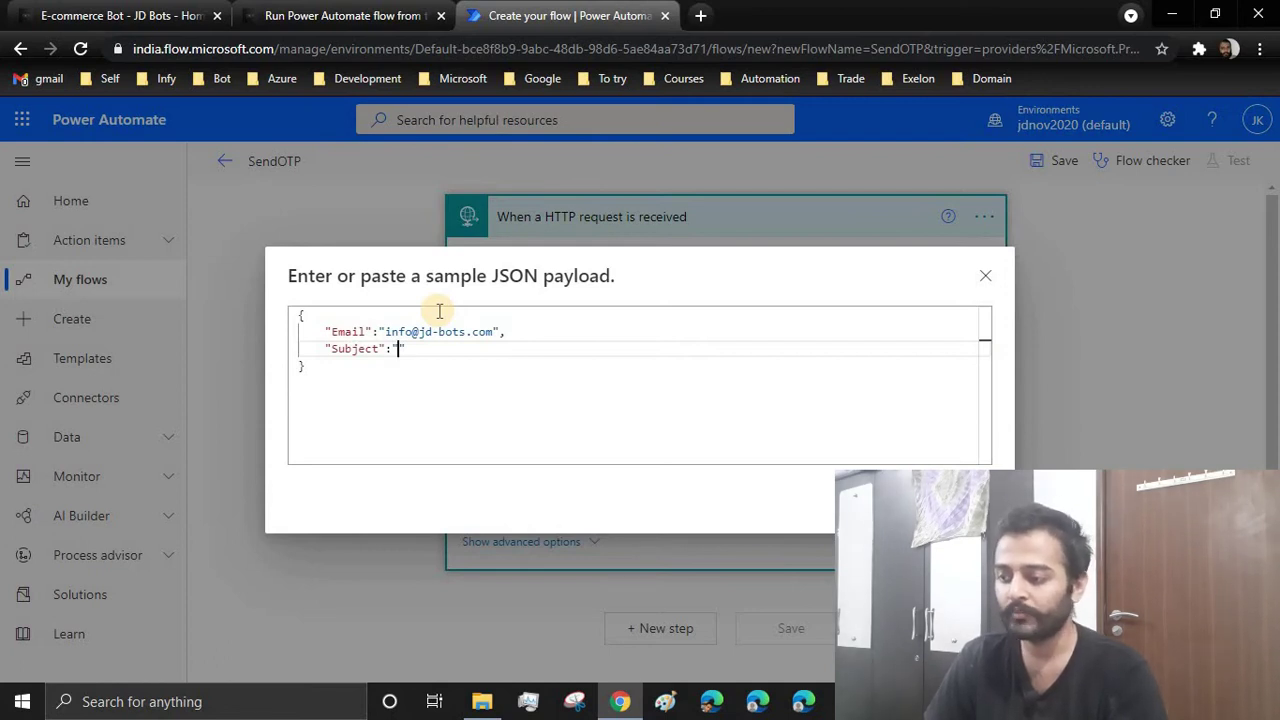
pyautogui.write('[NaamiChocos] Coo')
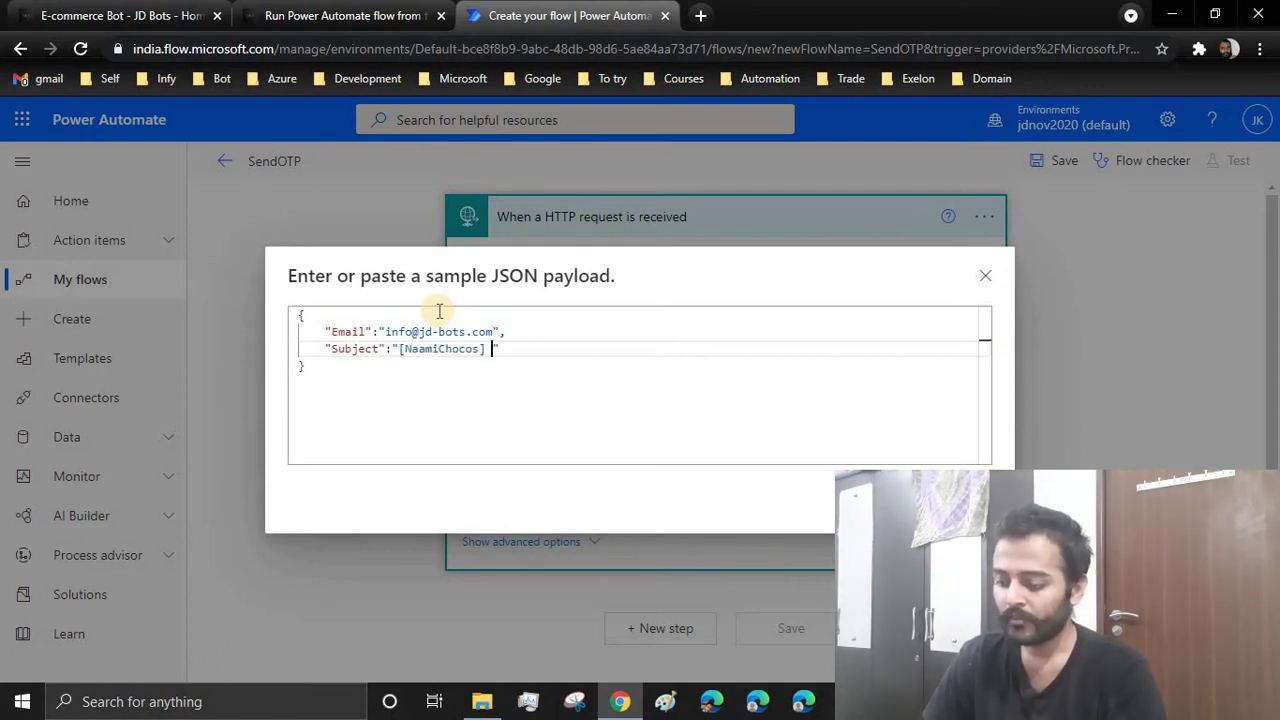
pyautogui.press('BackSpace')
pyautogui.press('BackSpace')
pyautogui.press('BackSpace')
pyautogui.write('Email Validation Code')
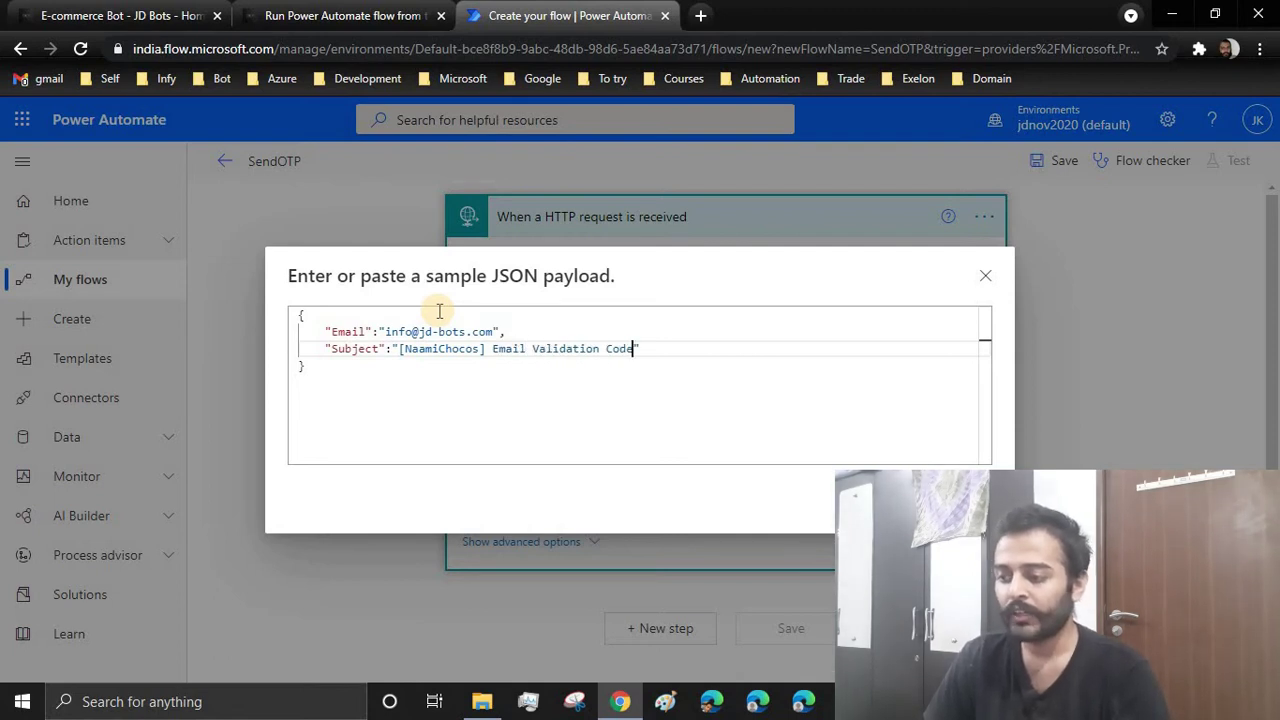
pyautogui.write('",')
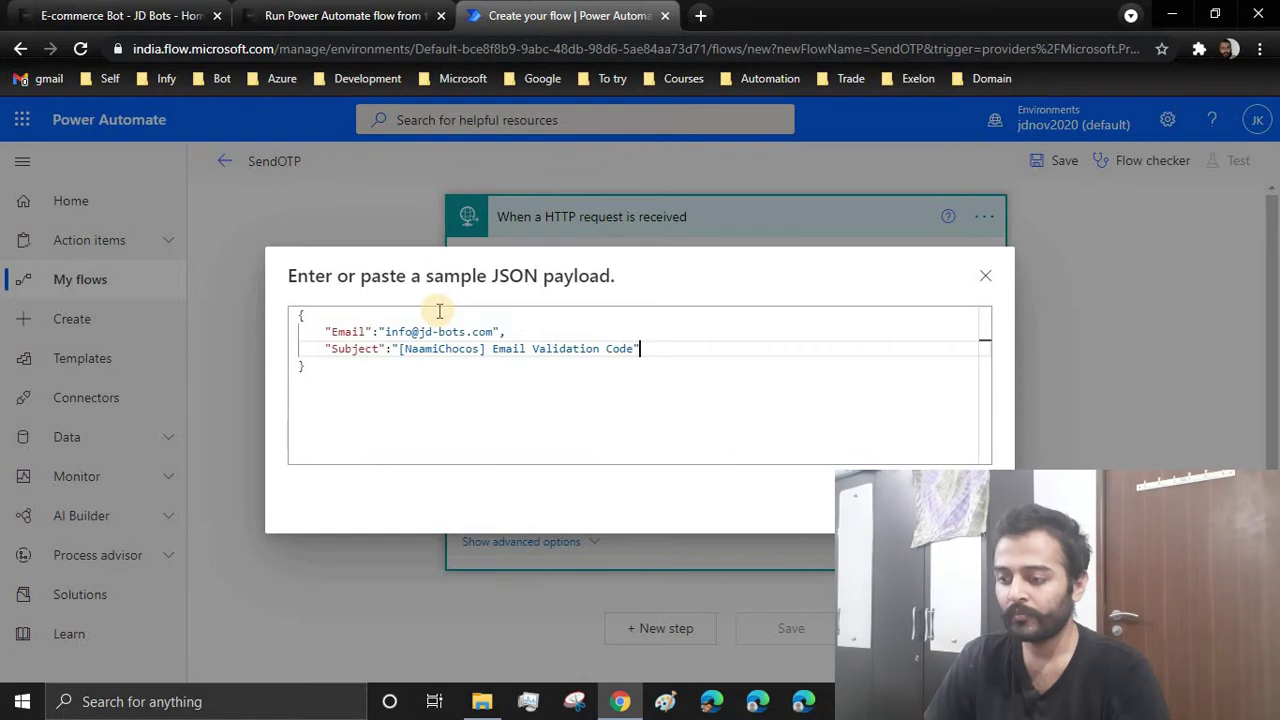
pyautogui.press('Return')
# Add sample OTP and Username fields to the payload and generate the schema
pyautogui.write('""')
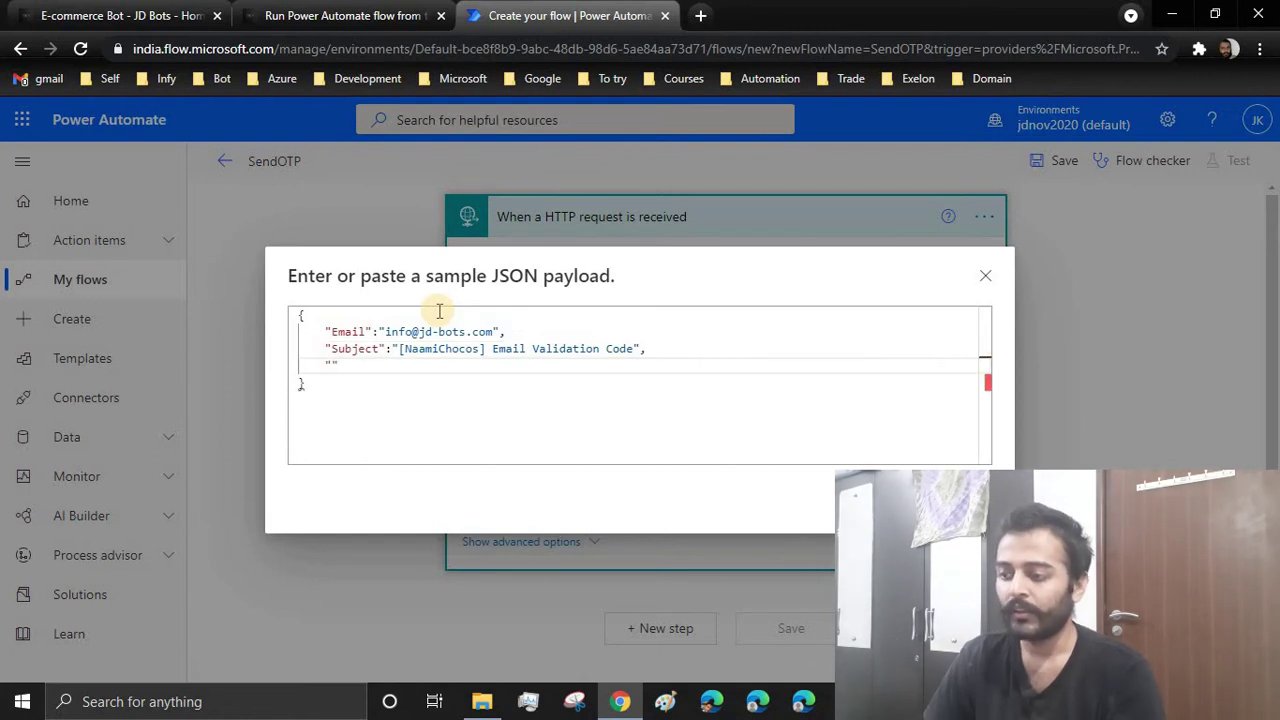
pyautogui.write('OTP')
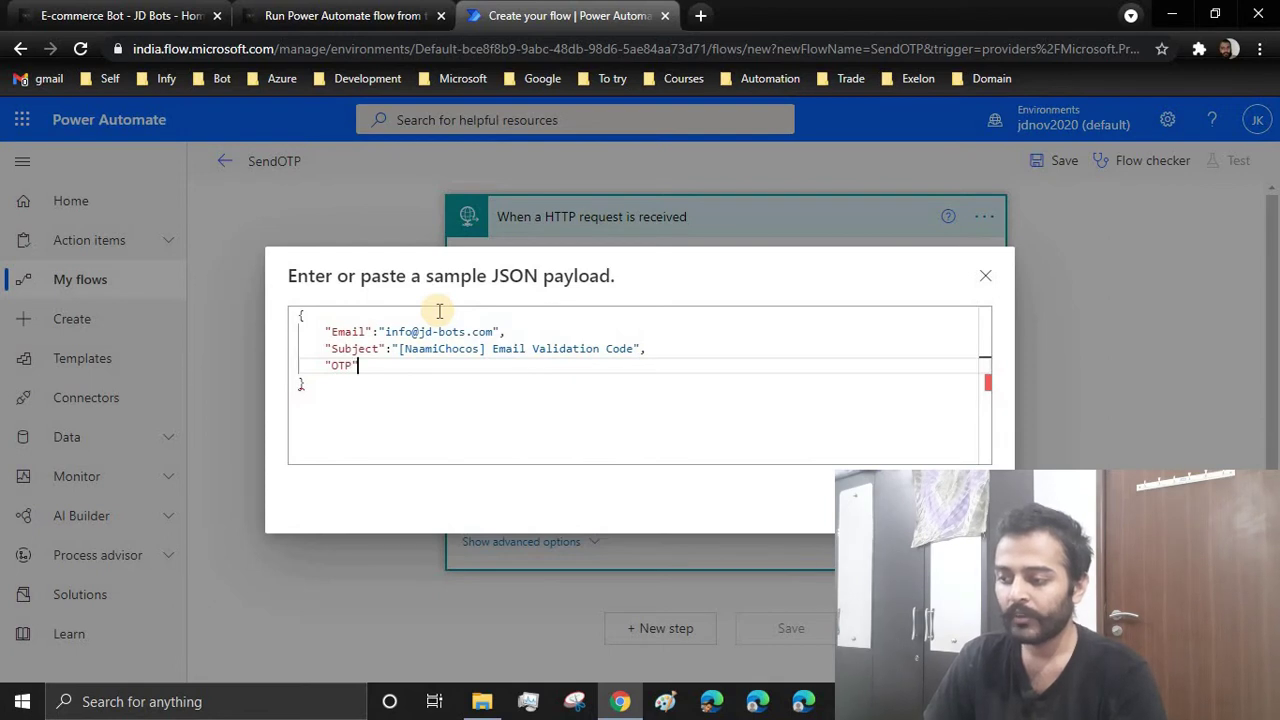
pyautogui.write(':')
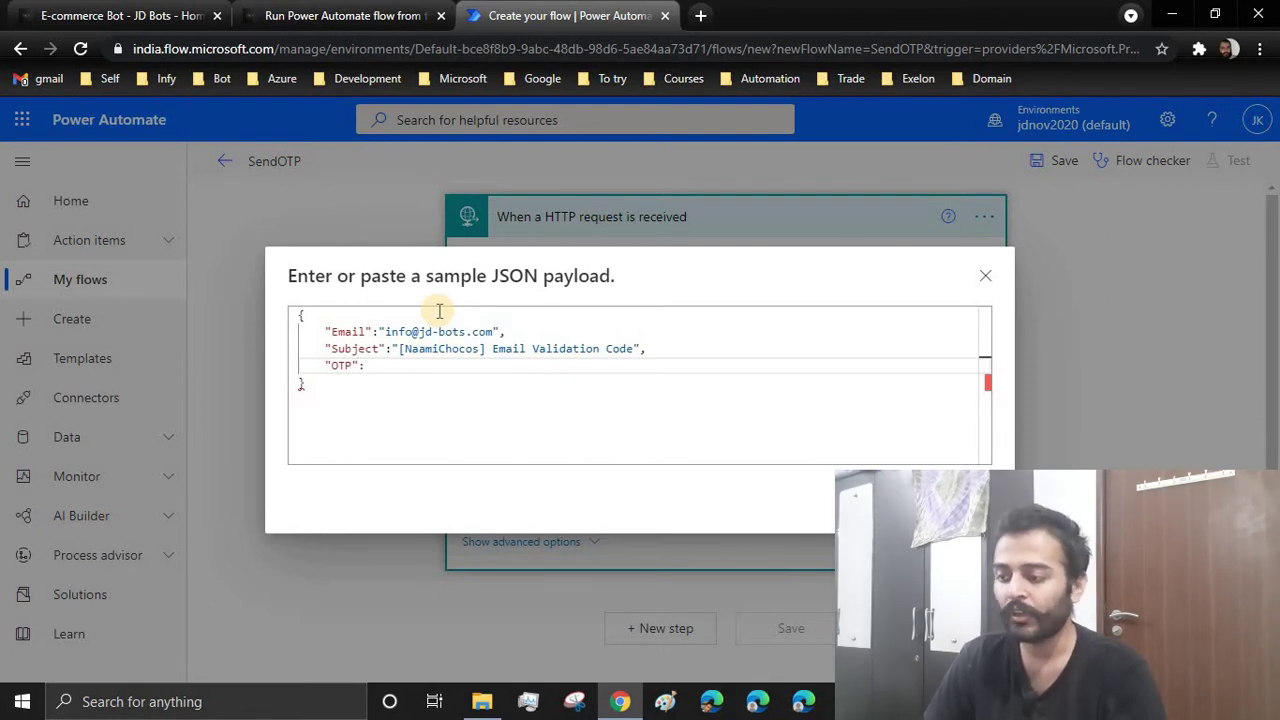
pyautogui.write('""')
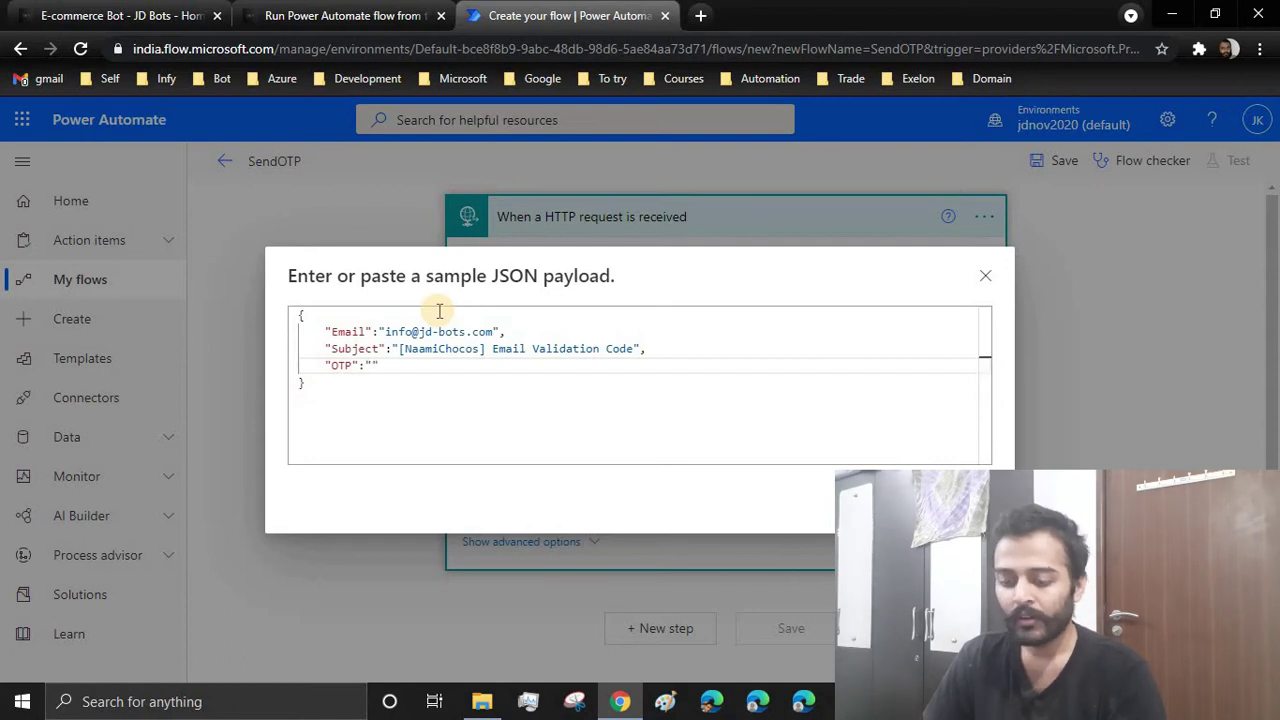
pyautogui.write('748514')
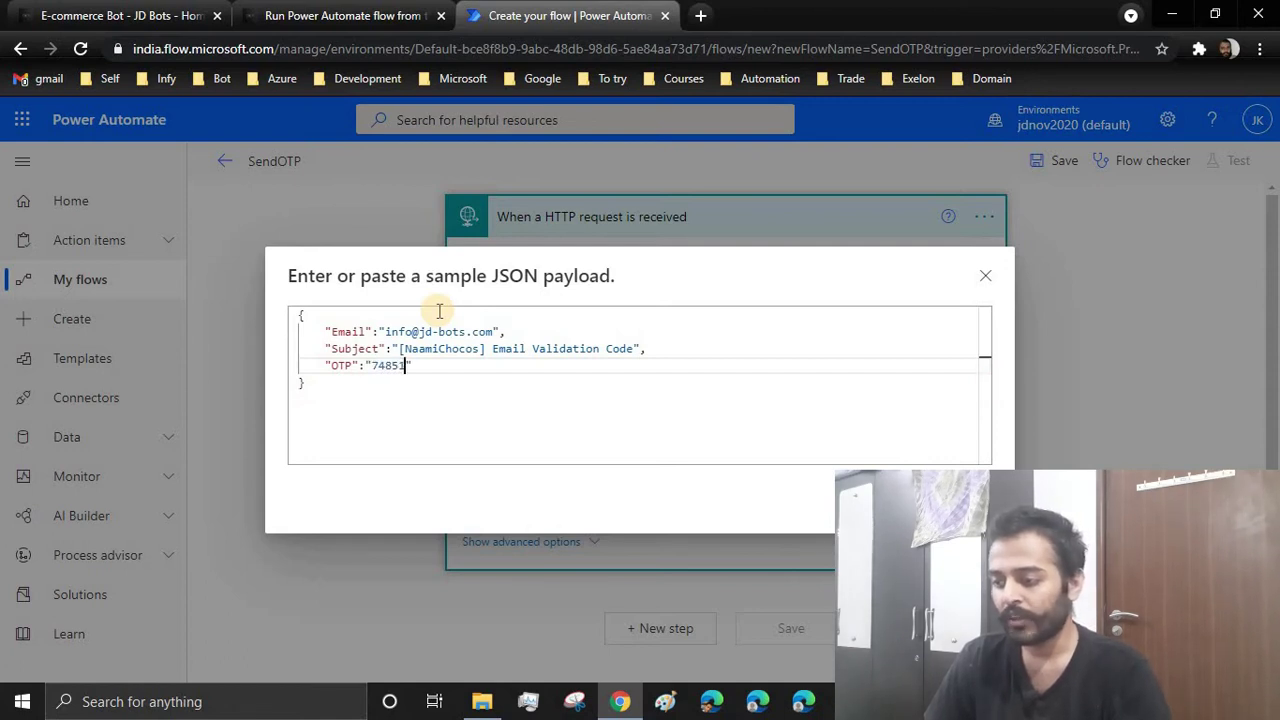
pyautogui.write('"')
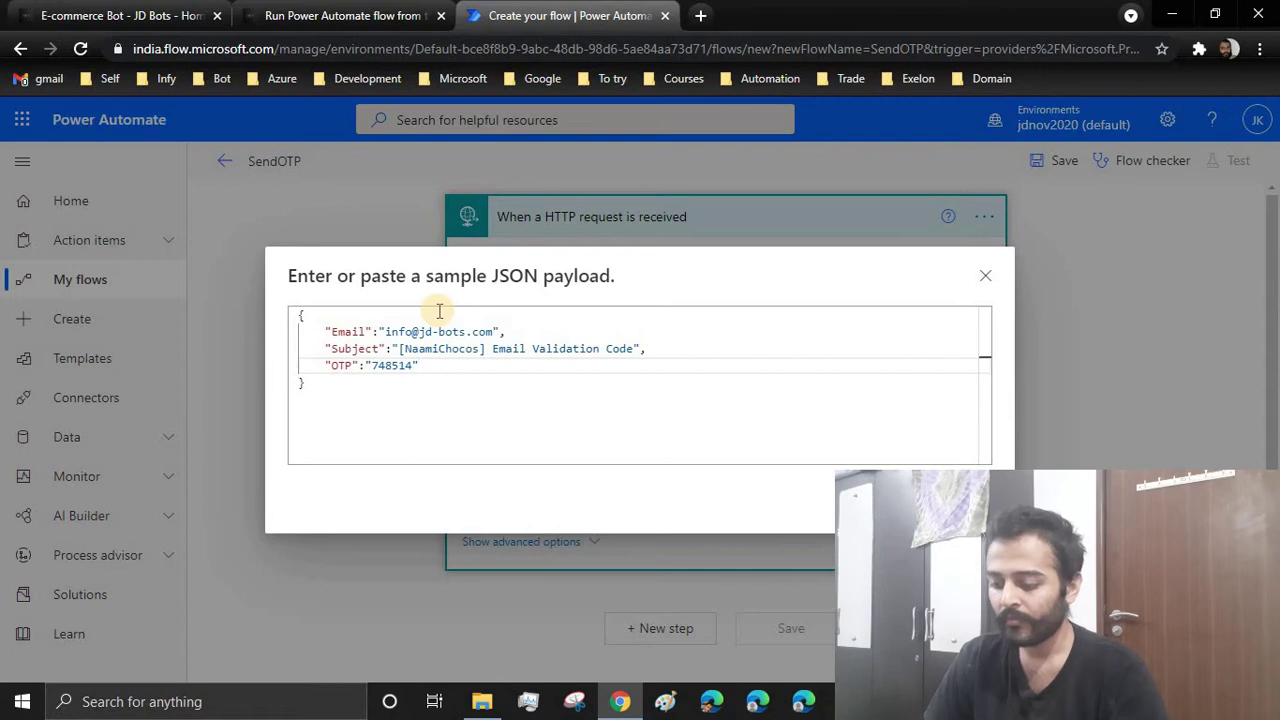
pyautogui.write(',')
pyautogui.press('Return')
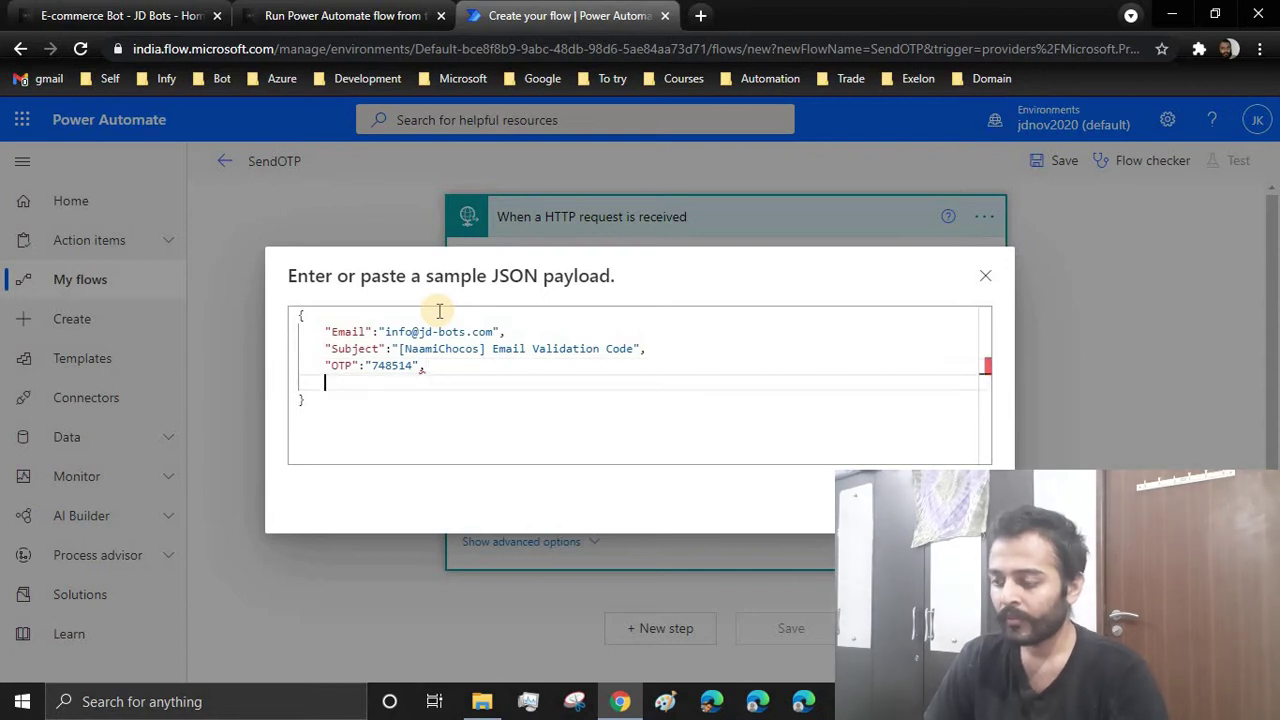
pyautogui.write('"')
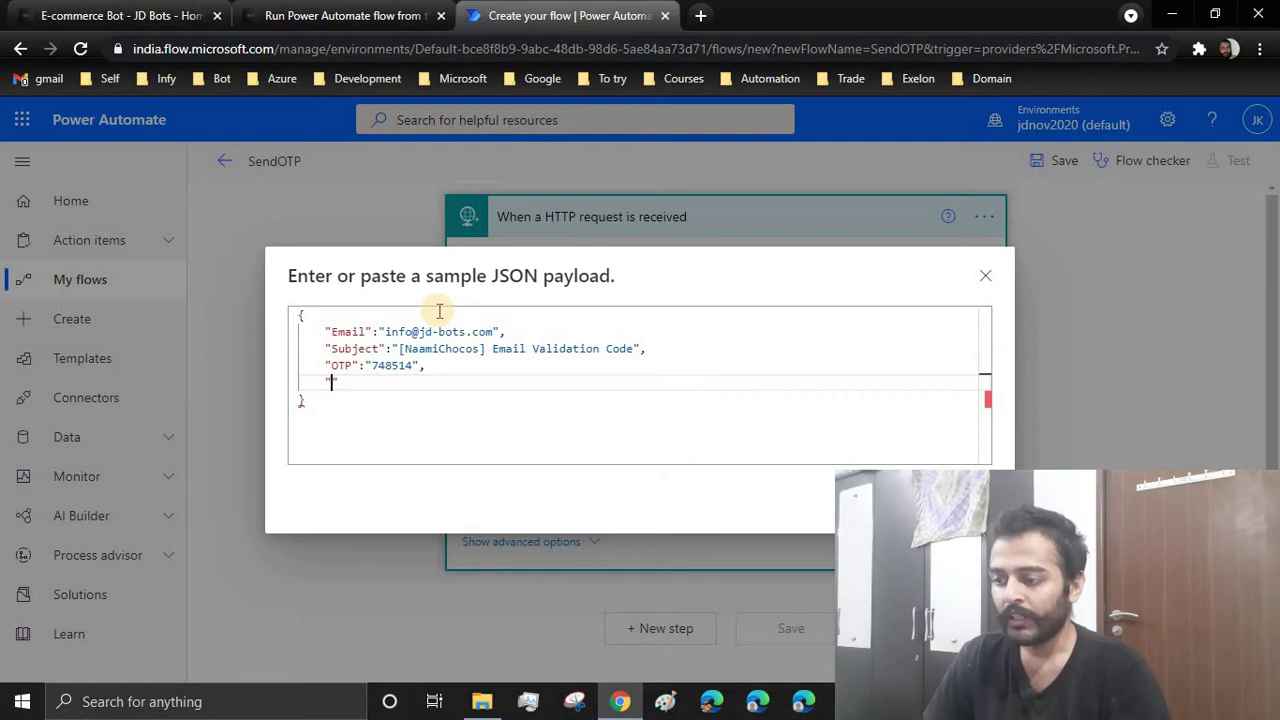
pyautogui.write('U')
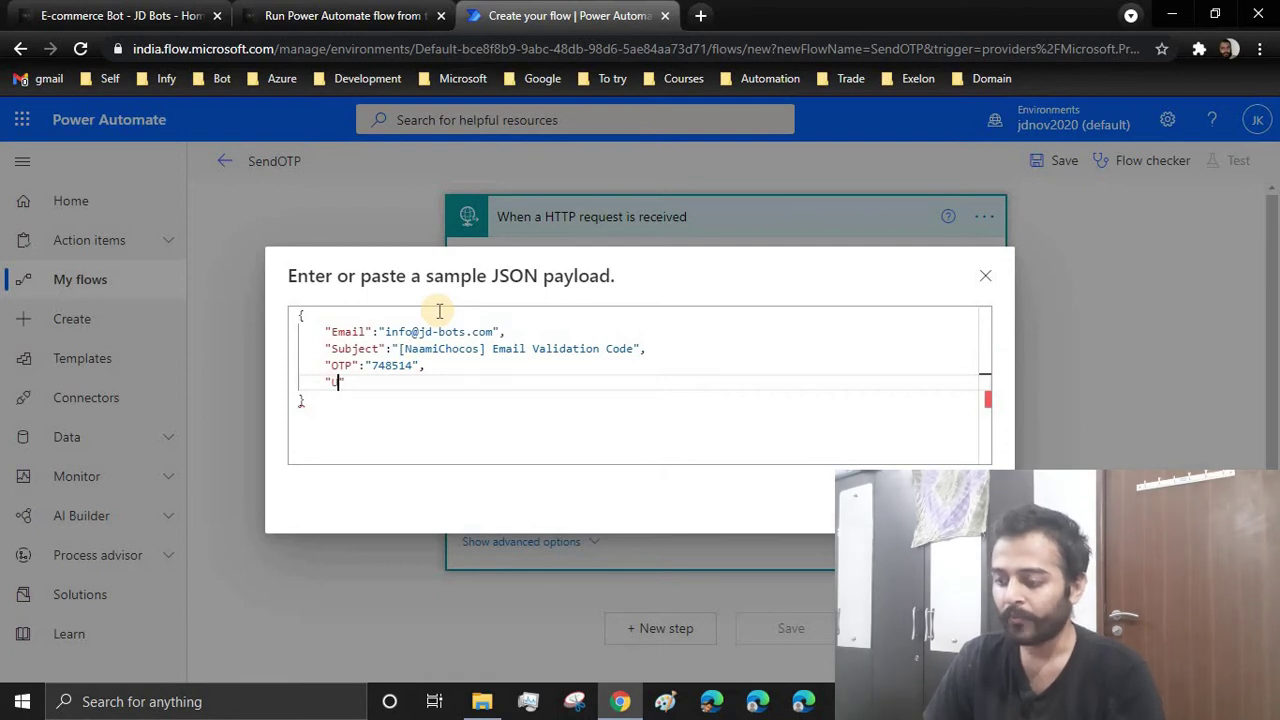
pyautogui.write('sername":"JD Bots')
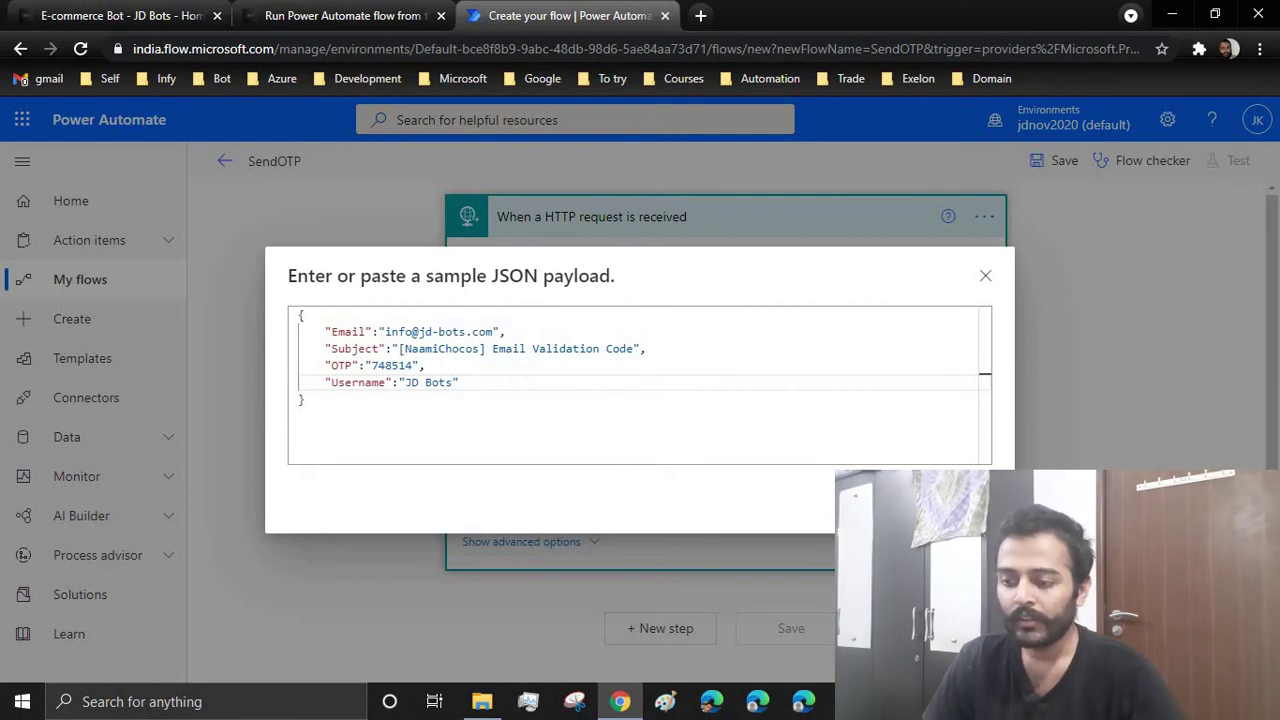
pyautogui.click(960, 503)
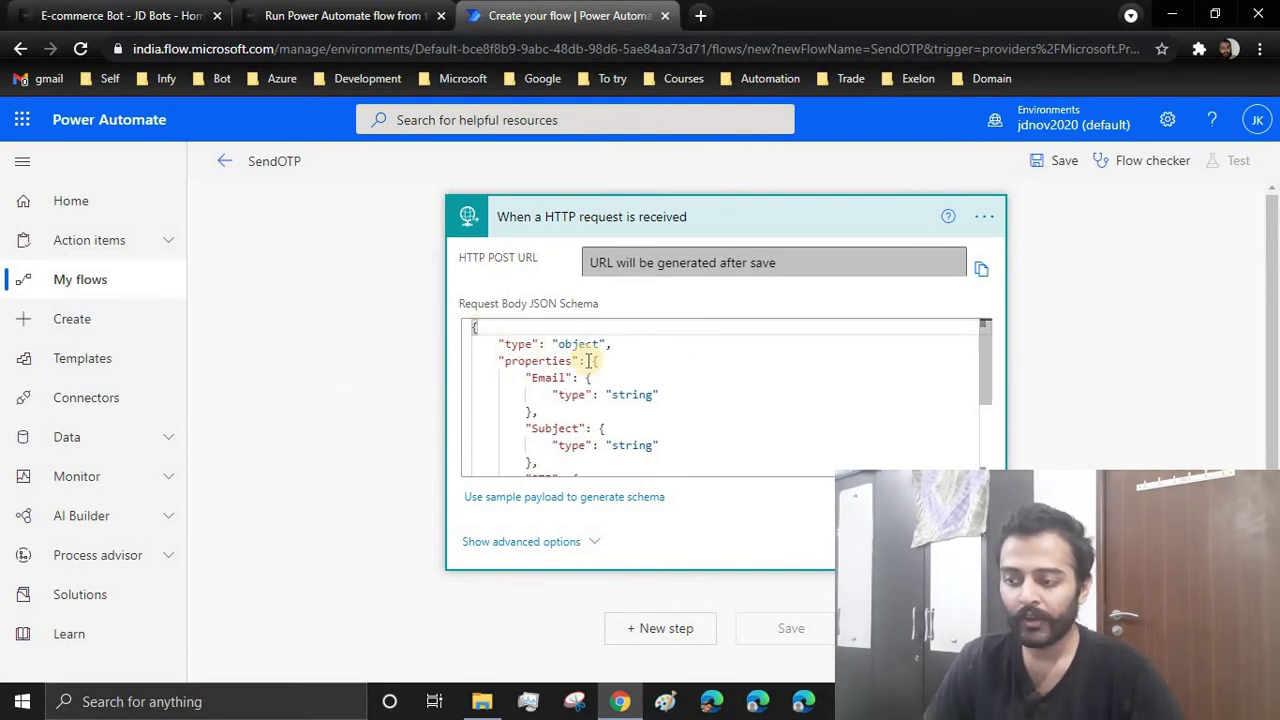
# Review the generated schema, confirming Email, Subject, OTP and Username are string properties
pyautogui.scroll(-2, 588, 361)
pyautogui.scroll(2, 586, 356)
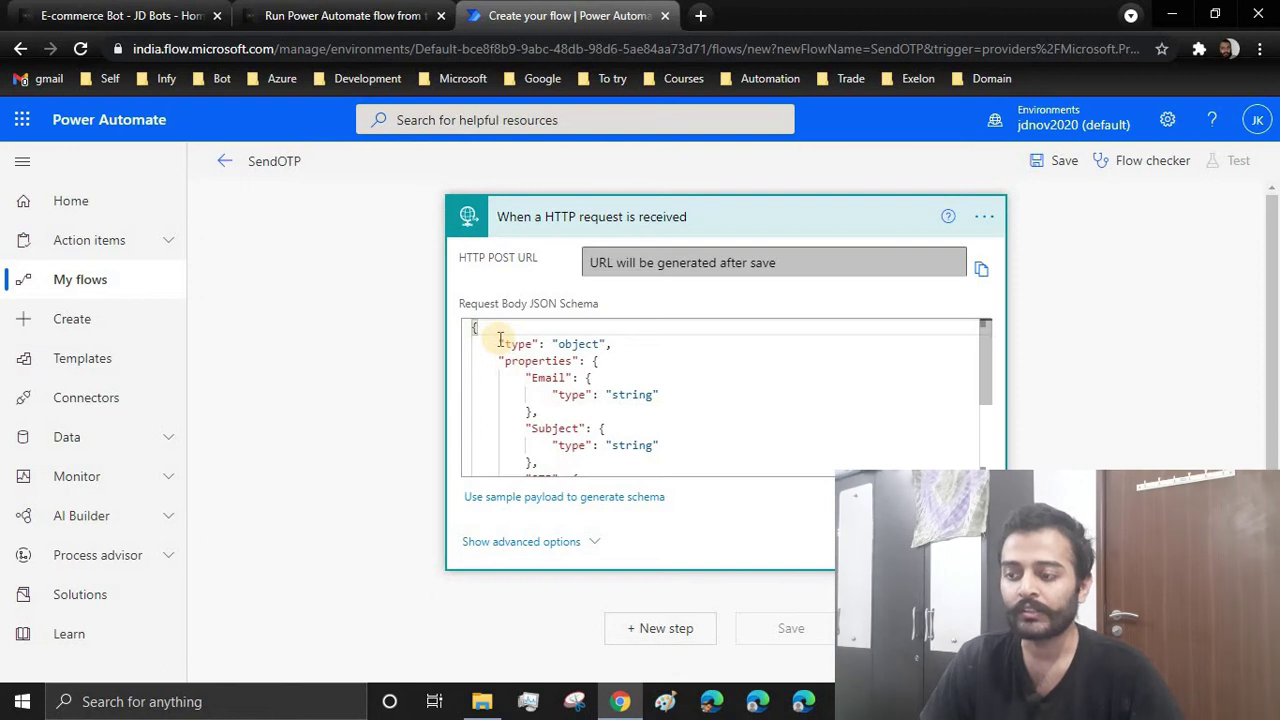
pyautogui.scroll(-3, 594, 397)
pyautogui.scroll(3, 597, 397)
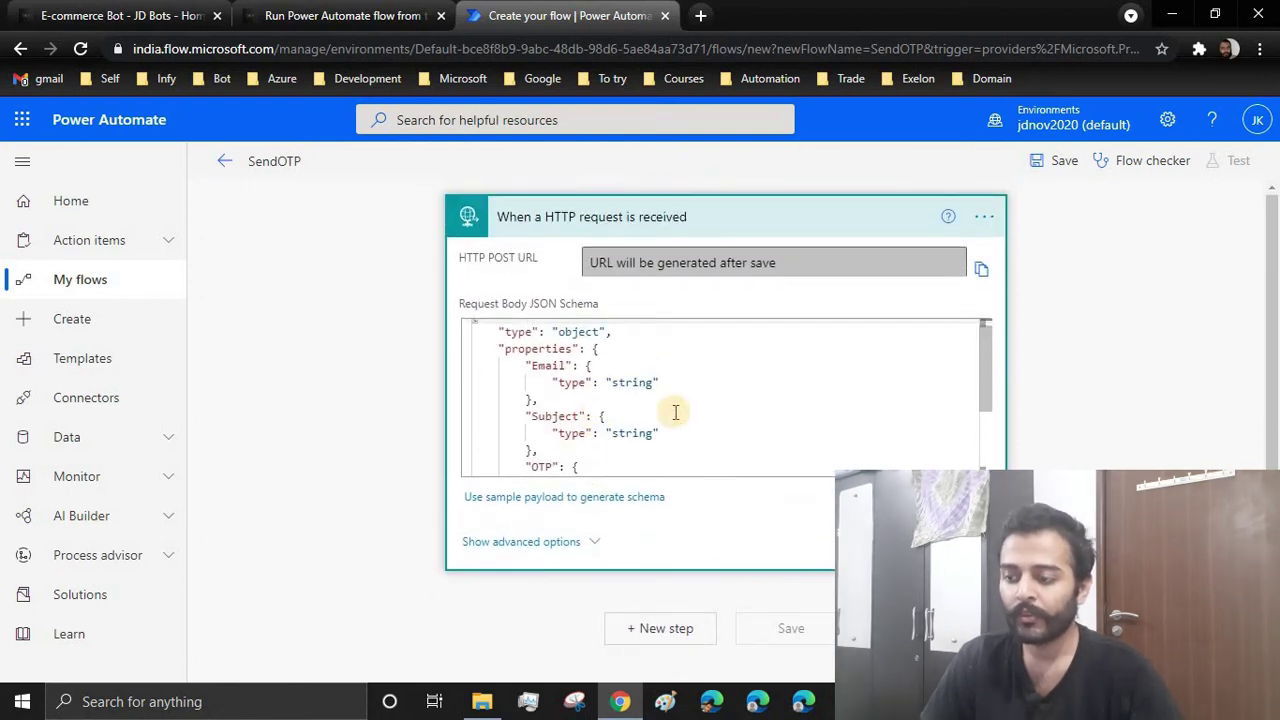
pyautogui.moveTo(527, 365); pyautogui.dragTo(586, 365)
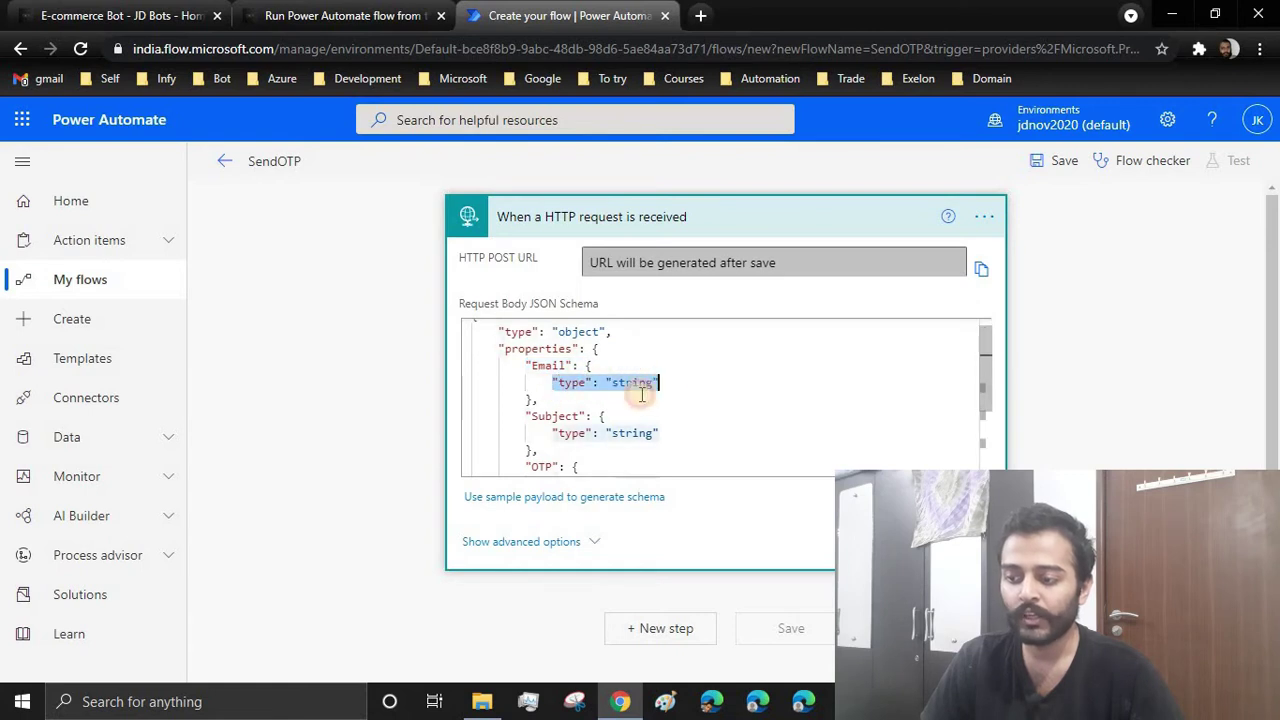
pyautogui.moveTo(523, 416); pyautogui.dragTo(671, 434)
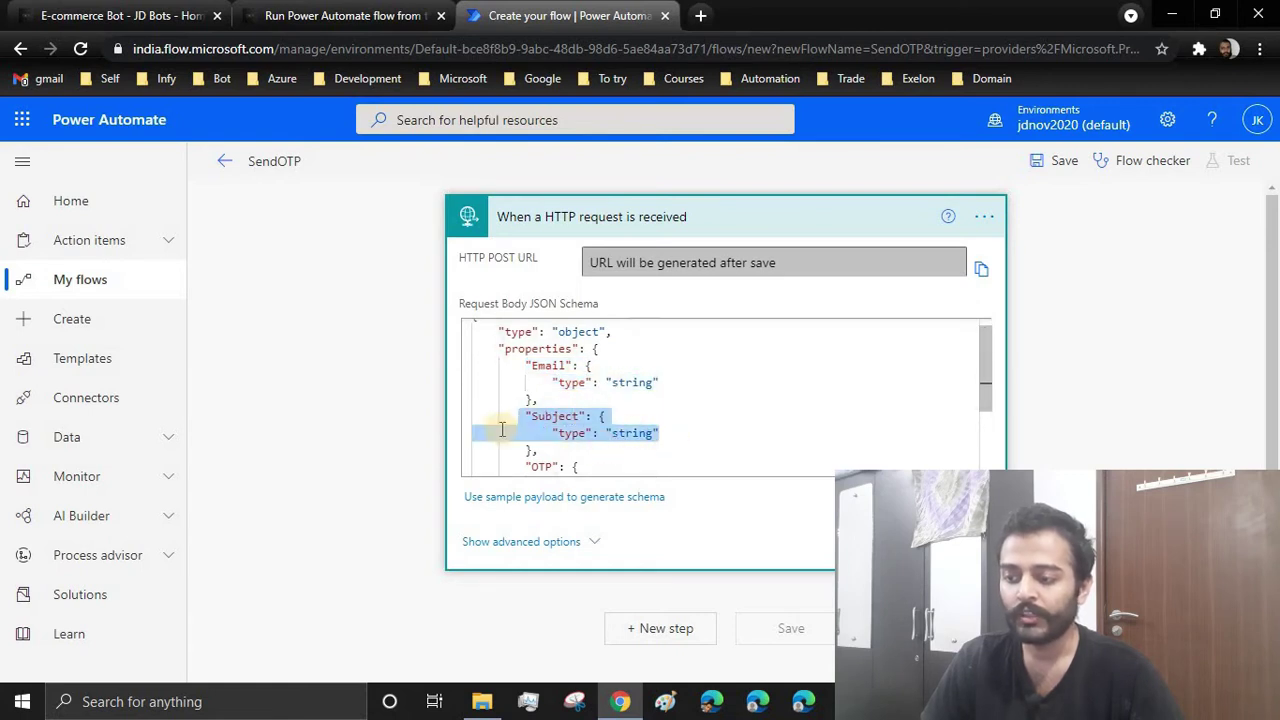
pyautogui.scroll(-2, 601, 448)
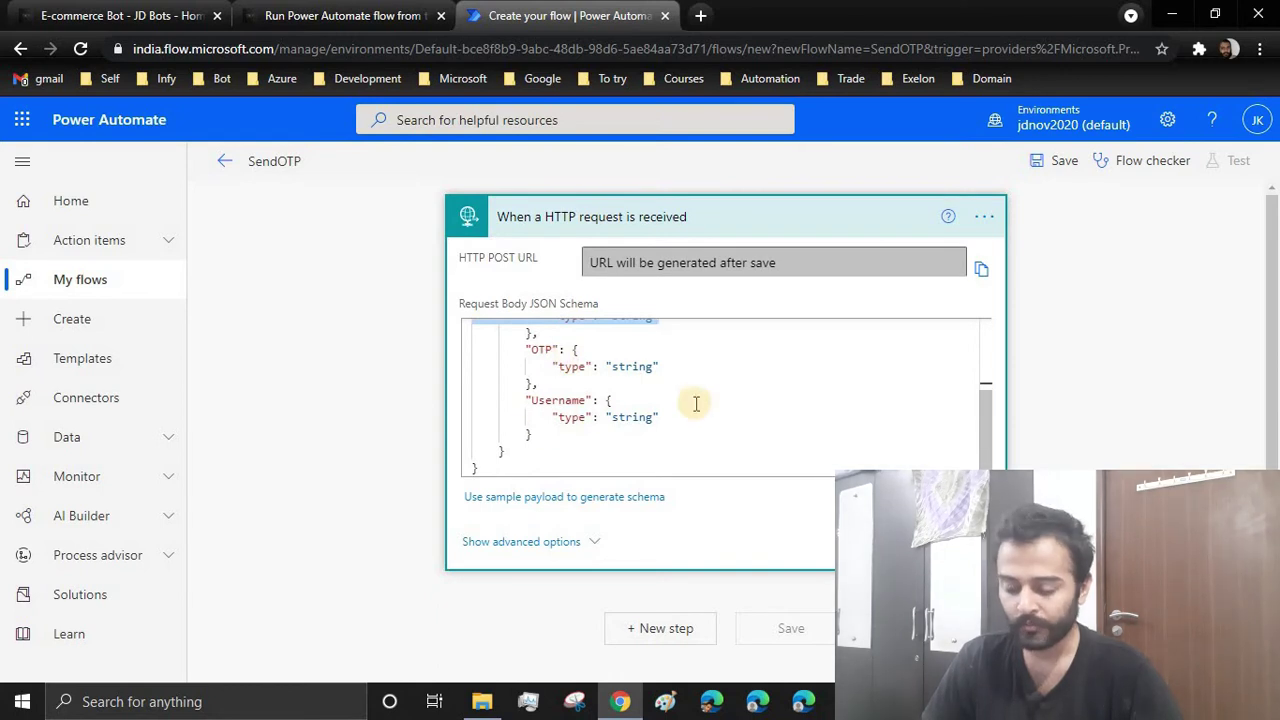
pyautogui.scroll(2, 691, 403)
pyautogui.scroll(-4, 560, 377)
pyautogui.scroll(4, 531, 363)
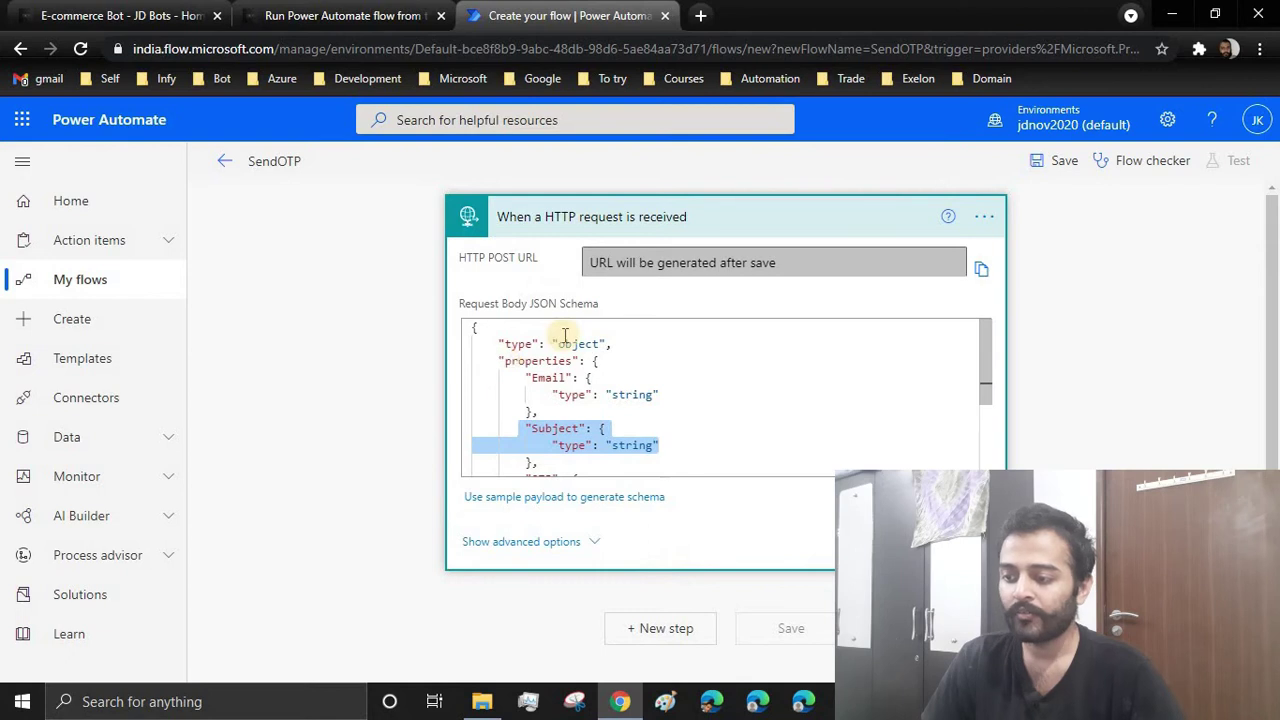
pyautogui.scroll(-3, 728, 364)
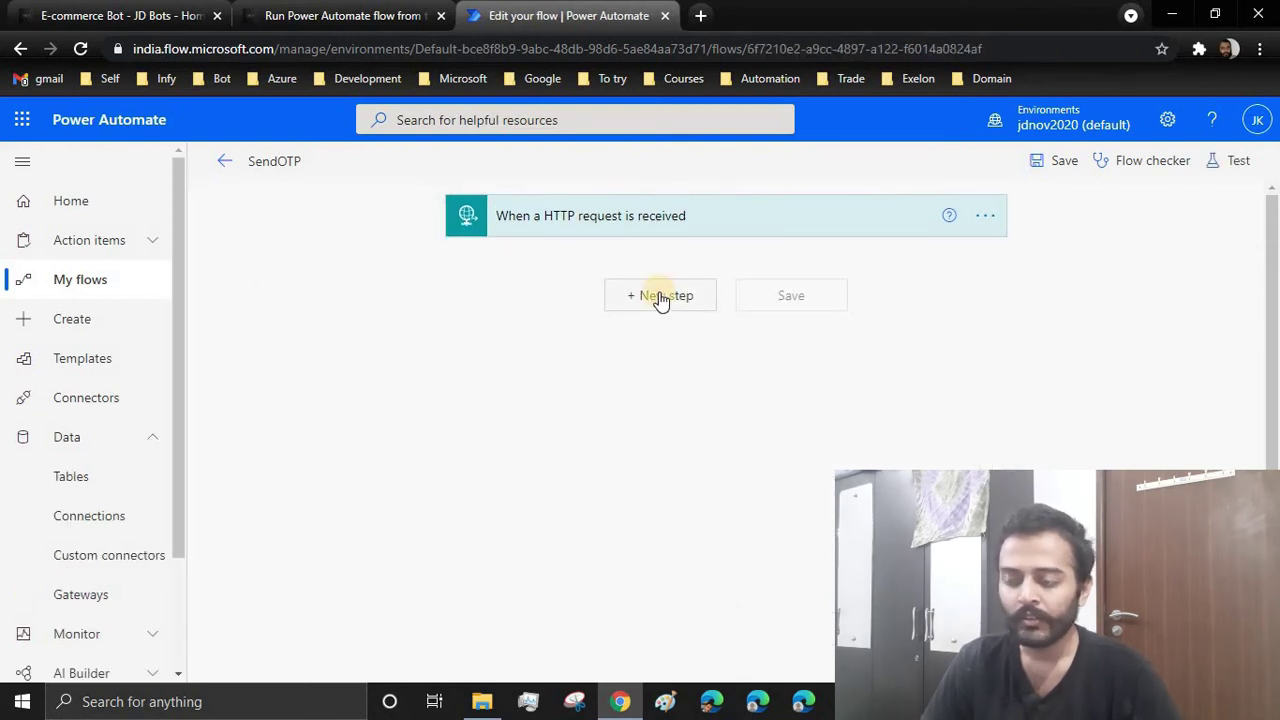
# Add an Outlook.com 'Send an email (V2)' step below the HTTP trigger, found by searching 'send email'
pyautogui.click(660, 297)
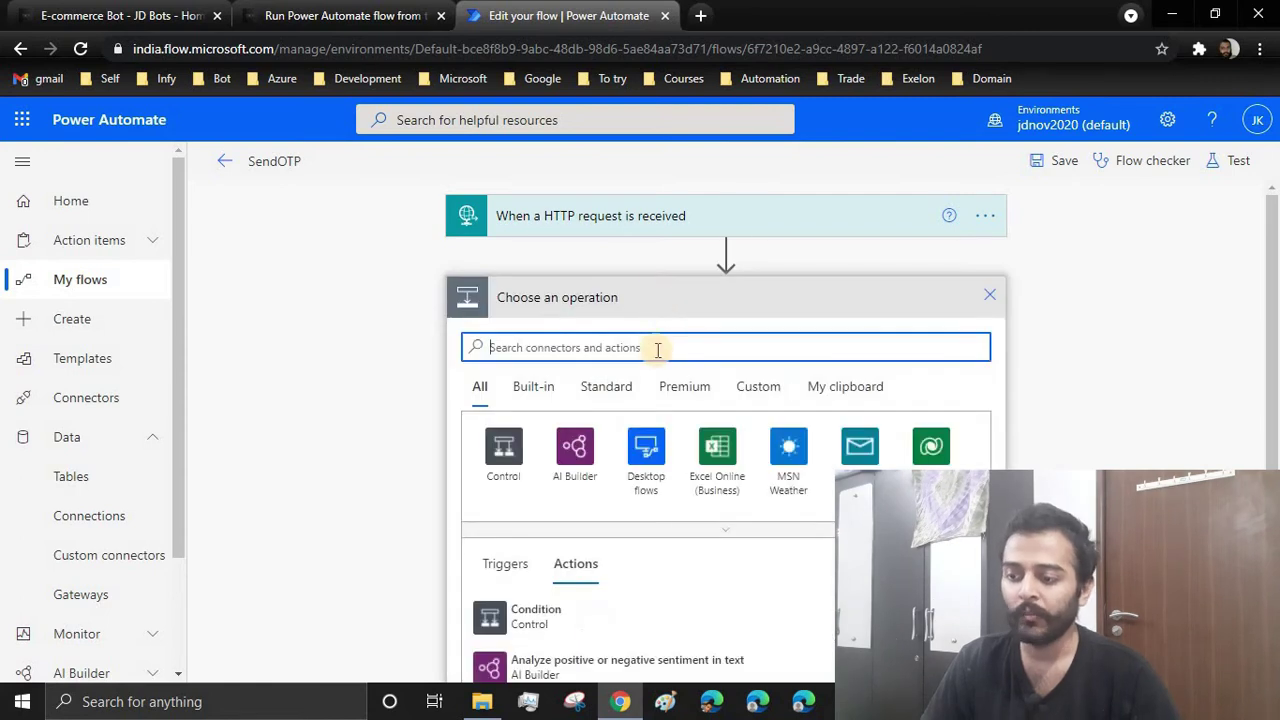
pyautogui.write('send')
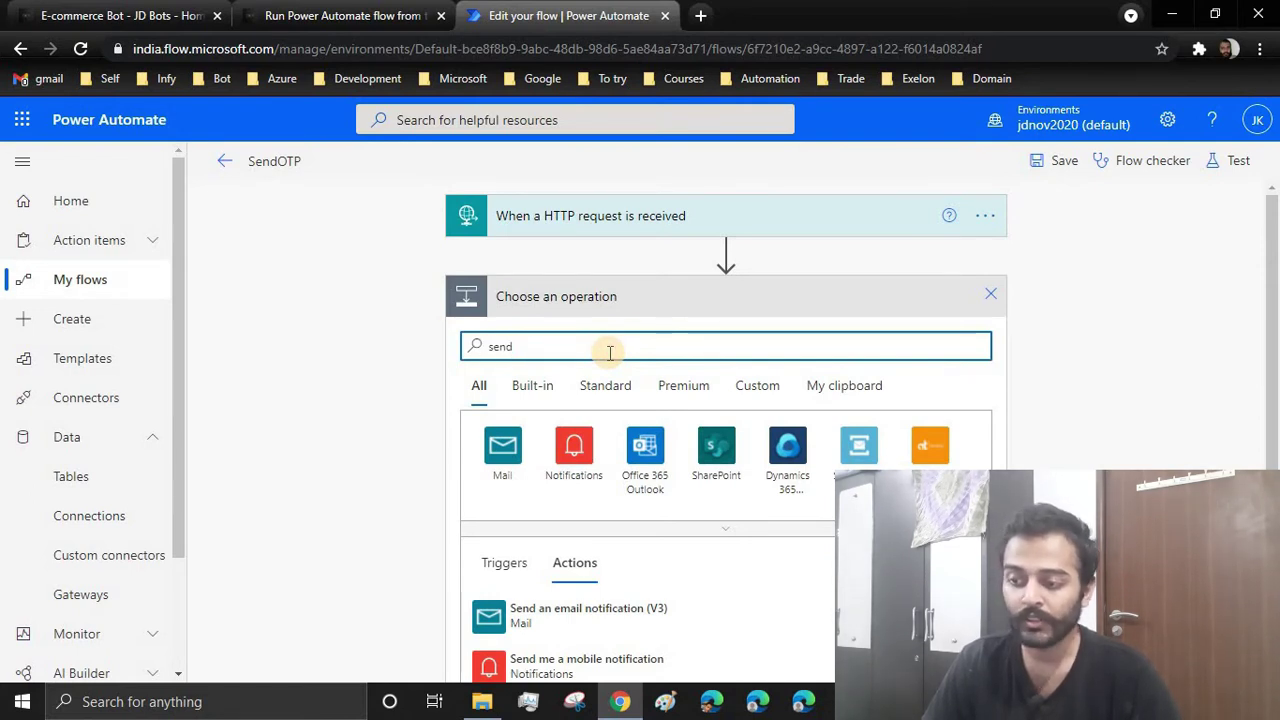
pyautogui.write('email')
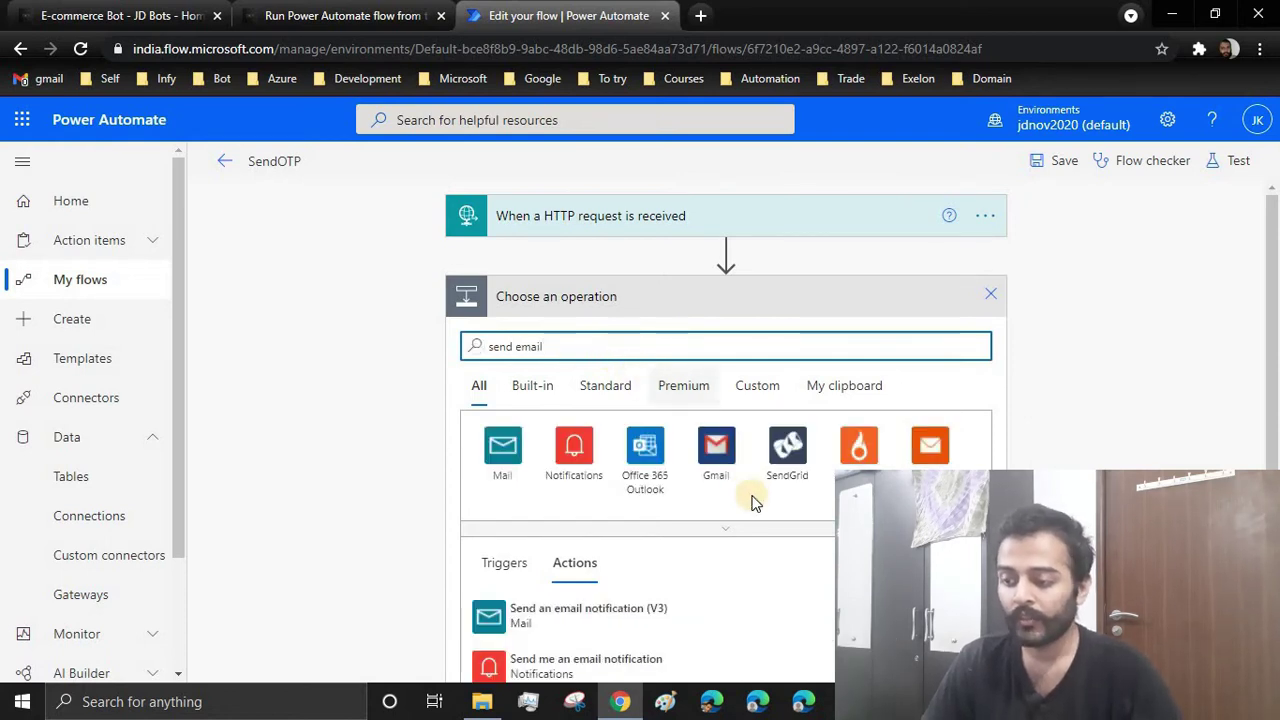
pyautogui.scroll(-2, 752, 500)
pyautogui.scroll(-1, 752, 500)
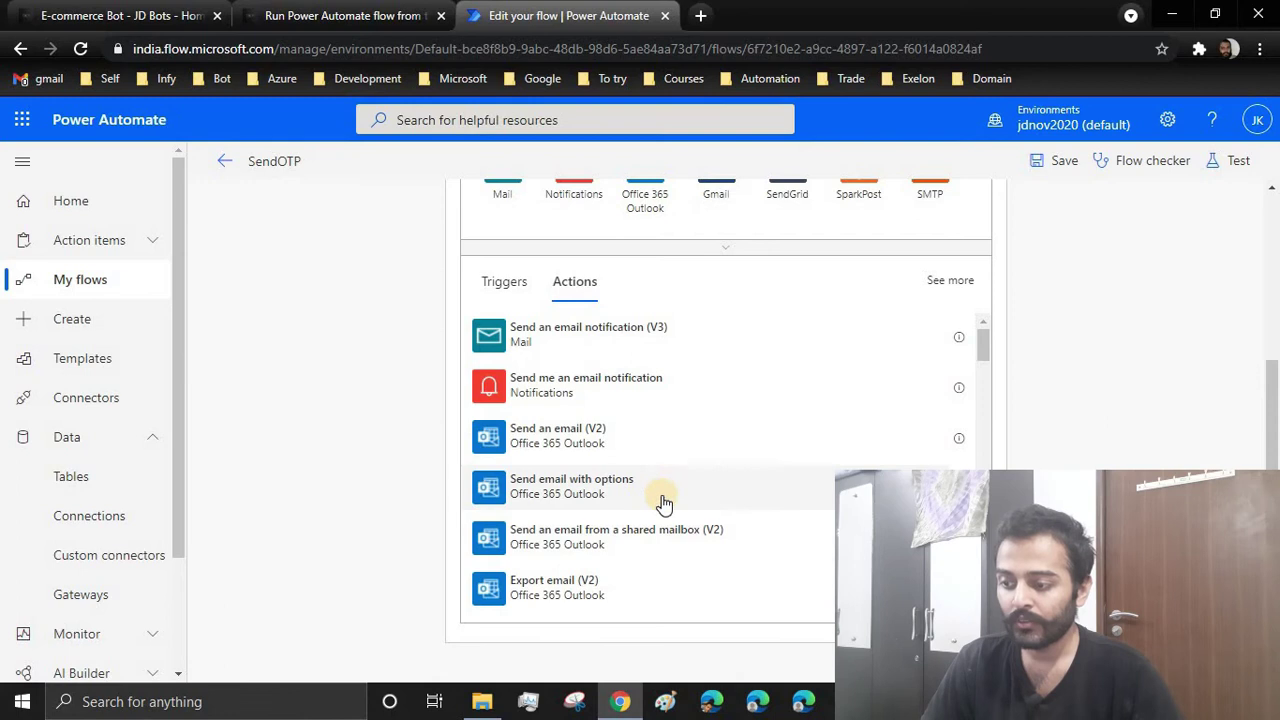
pyautogui.scroll(3, 747, 506)
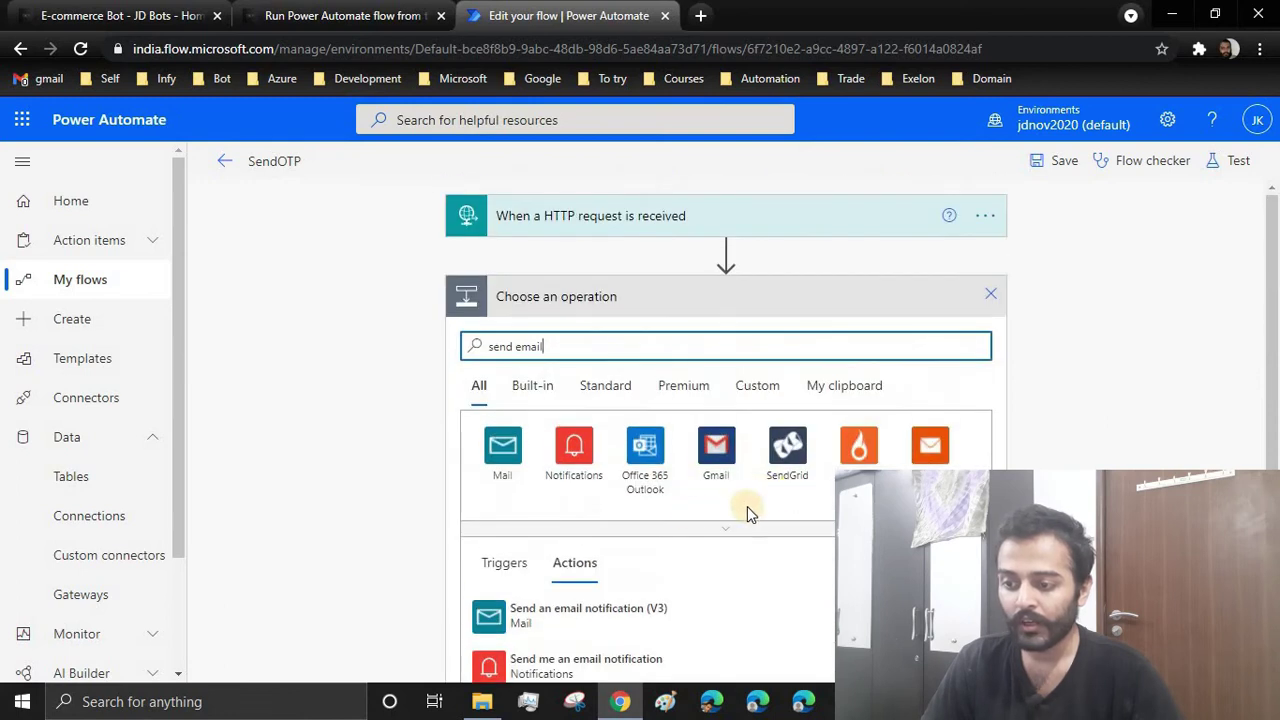
pyautogui.click(700, 528)
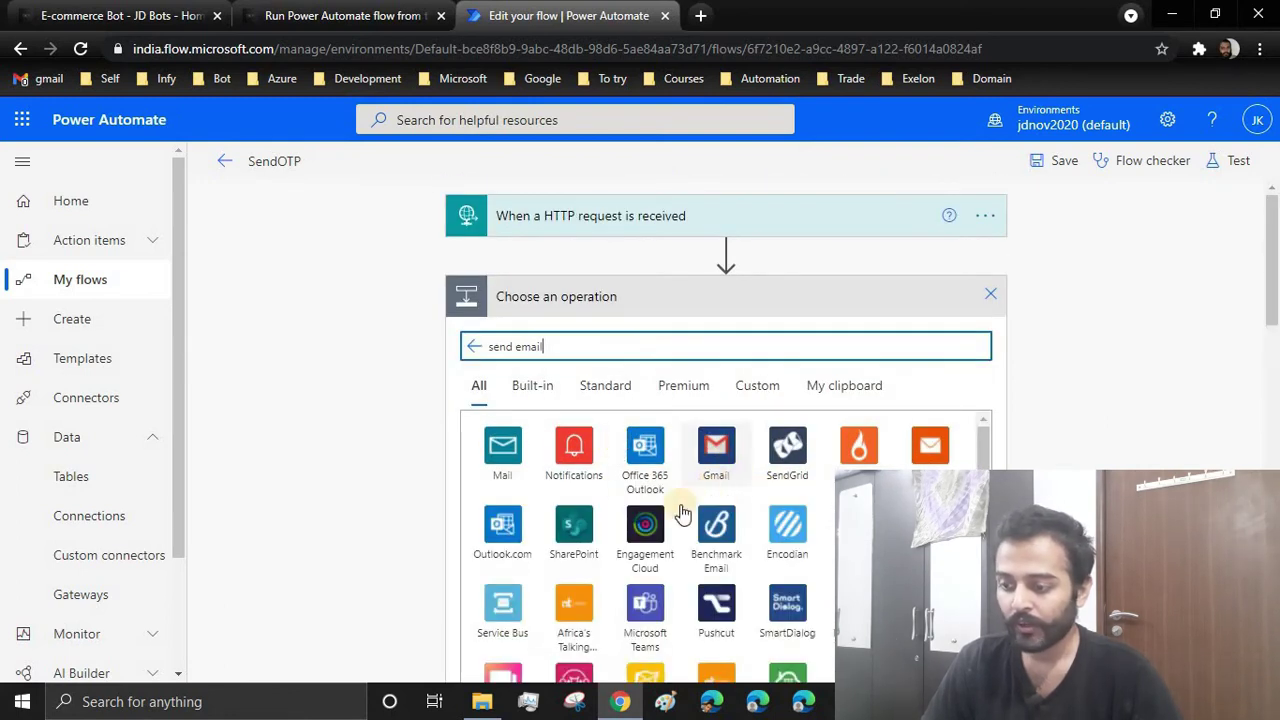
pyautogui.click(505, 530)
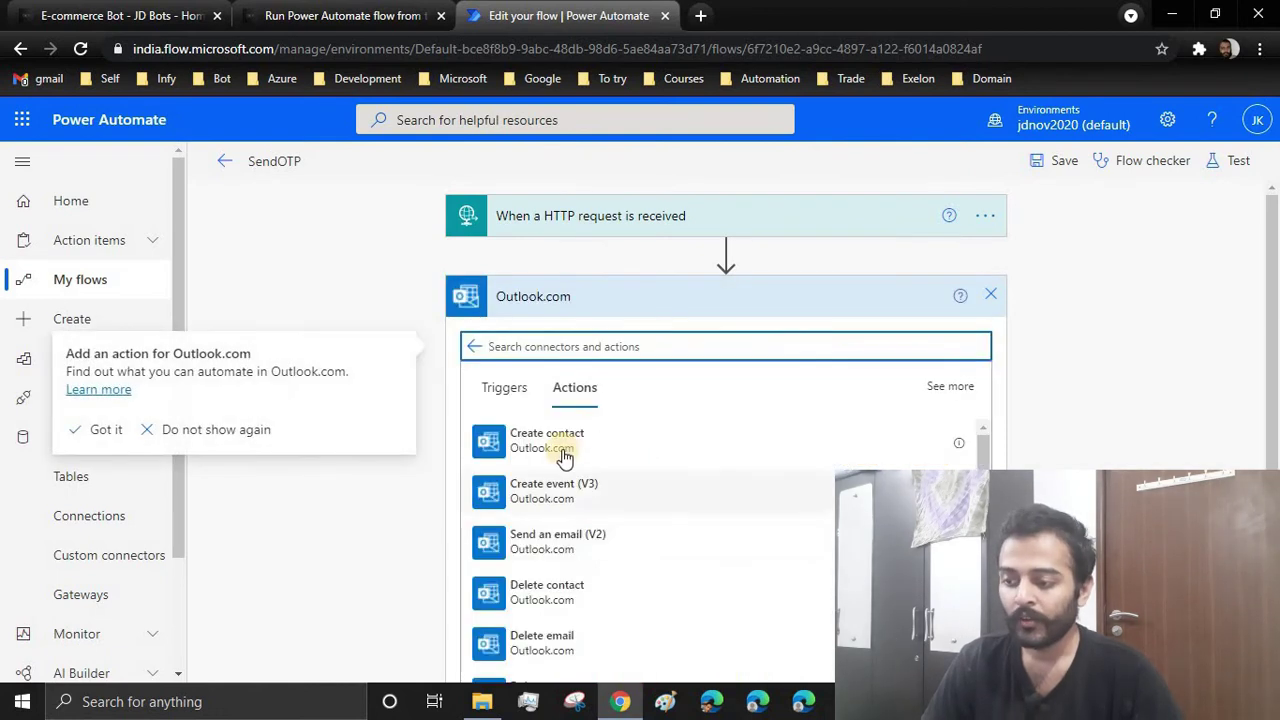
pyautogui.scroll(-3, 640, 443)
pyautogui.scroll(3, 640, 471)
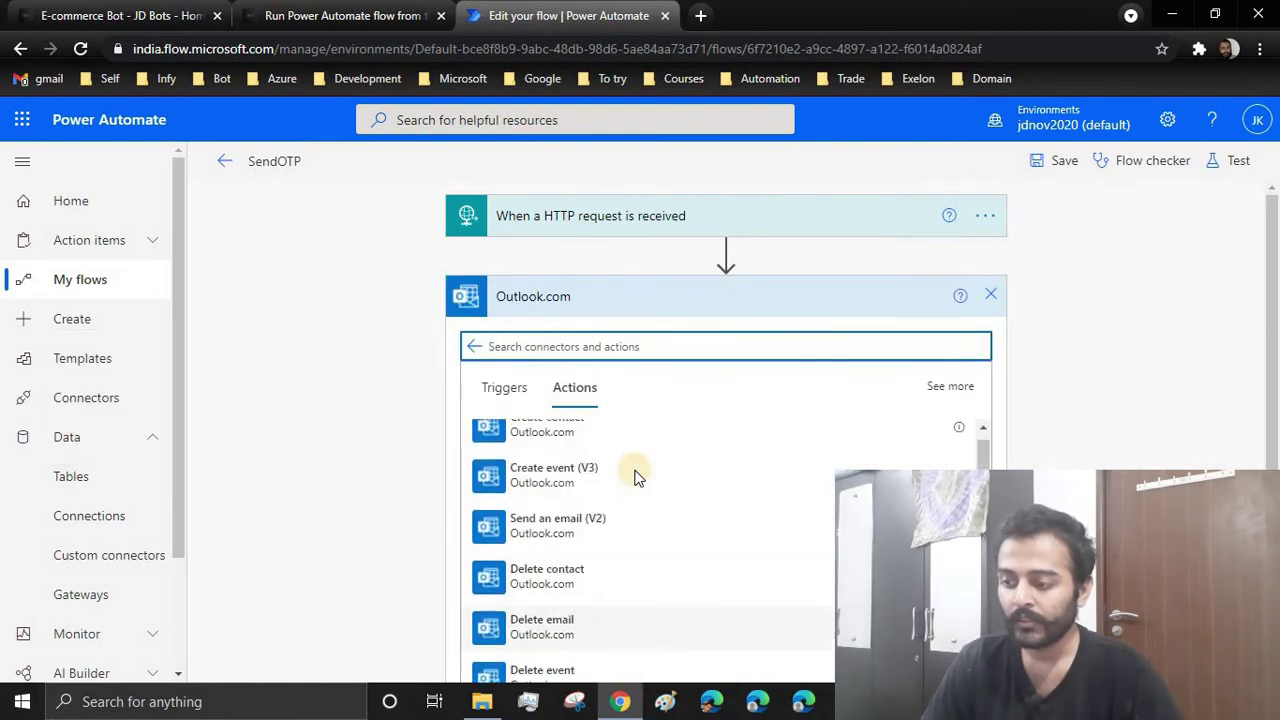
pyautogui.click(577, 545)
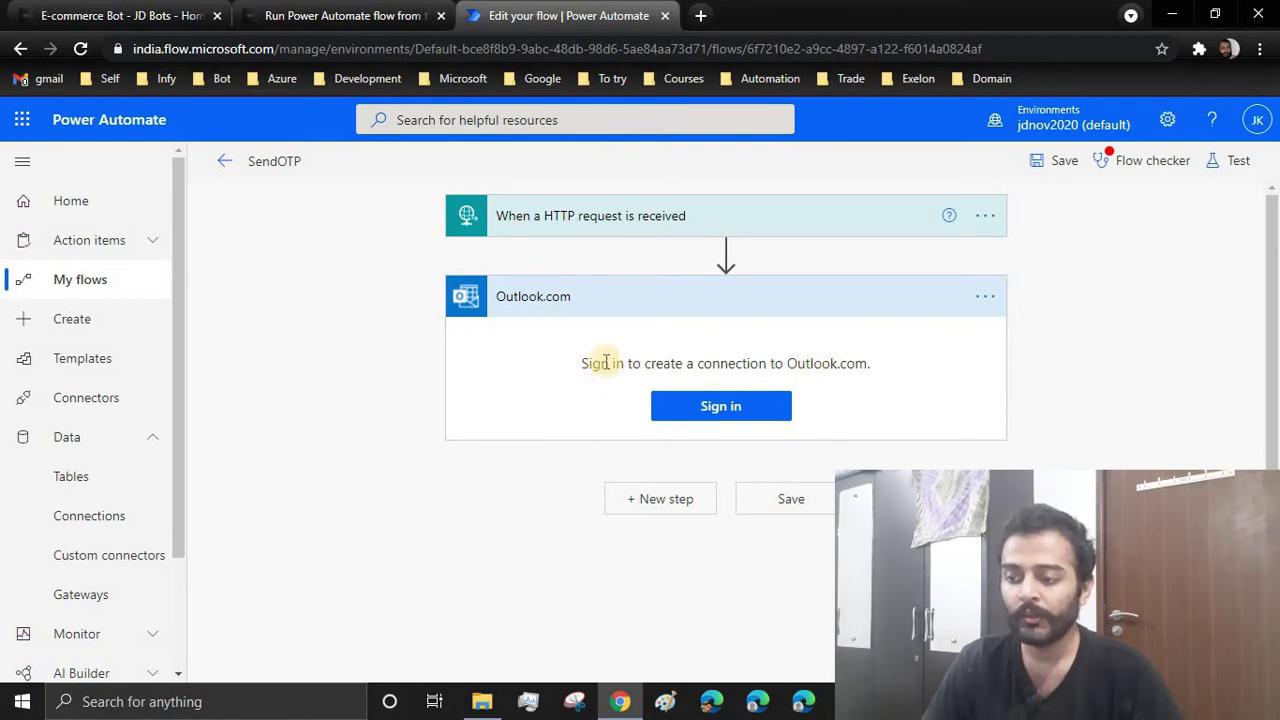
# Sign in to create the Outlook.com connection and show dynamic content for the To field
pyautogui.click(731, 406)
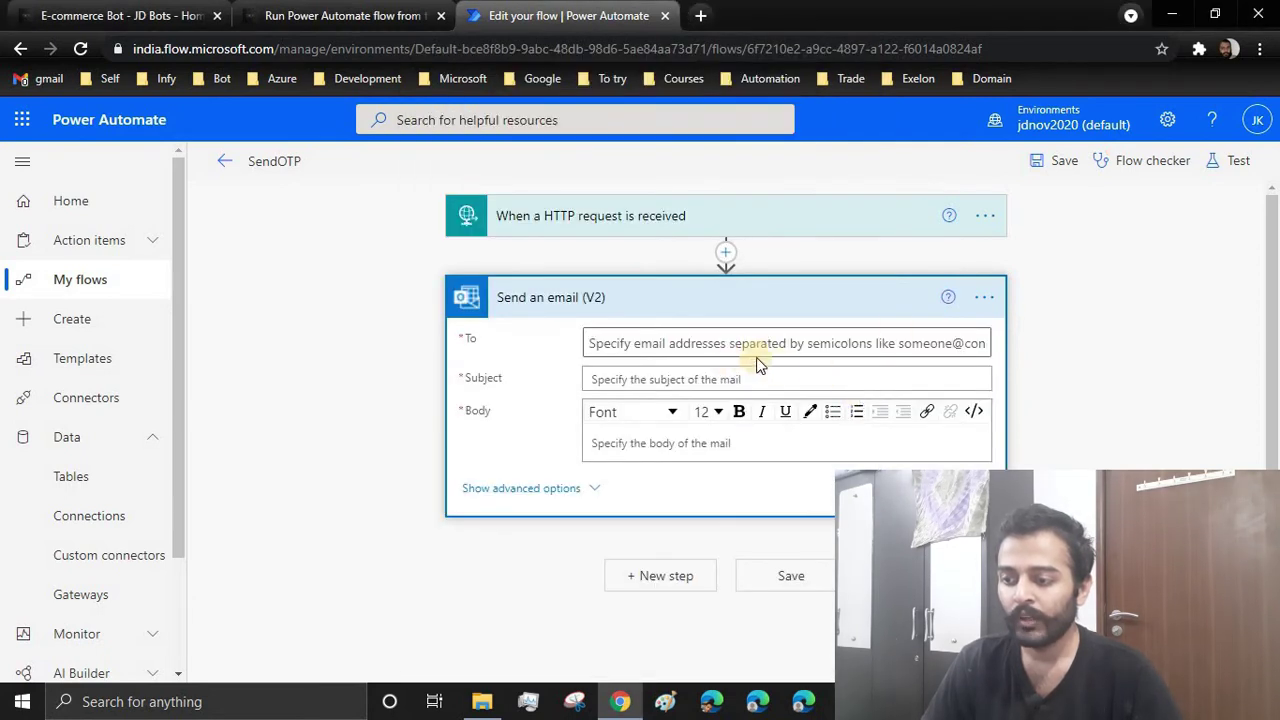
pyautogui.click(984, 297)
pyautogui.click(976, 299)
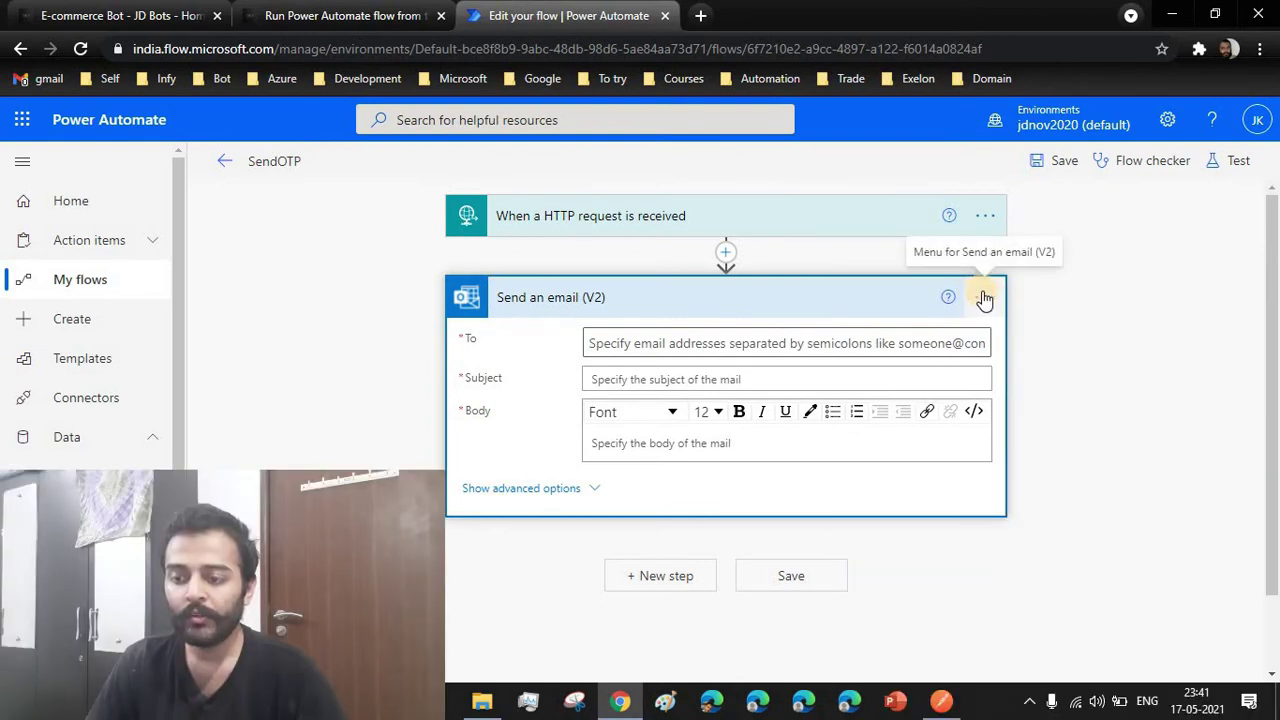
pyautogui.click(984, 297)
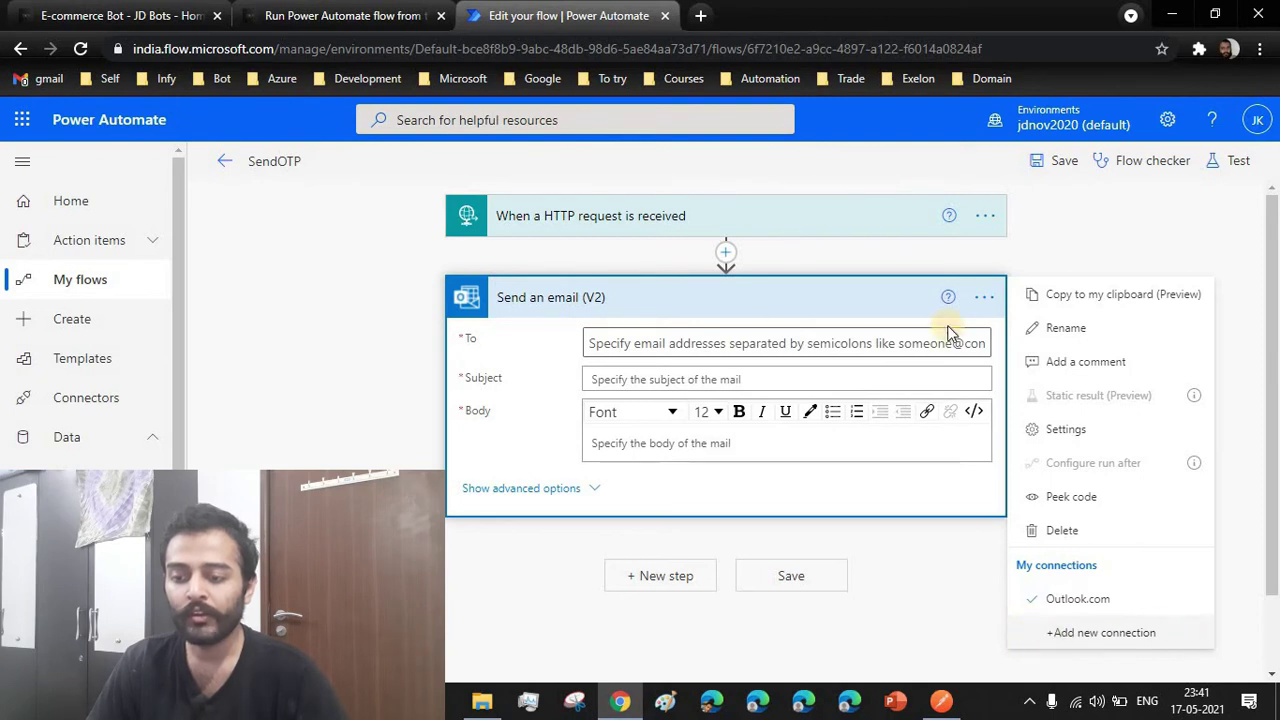
pyautogui.click(625, 343)
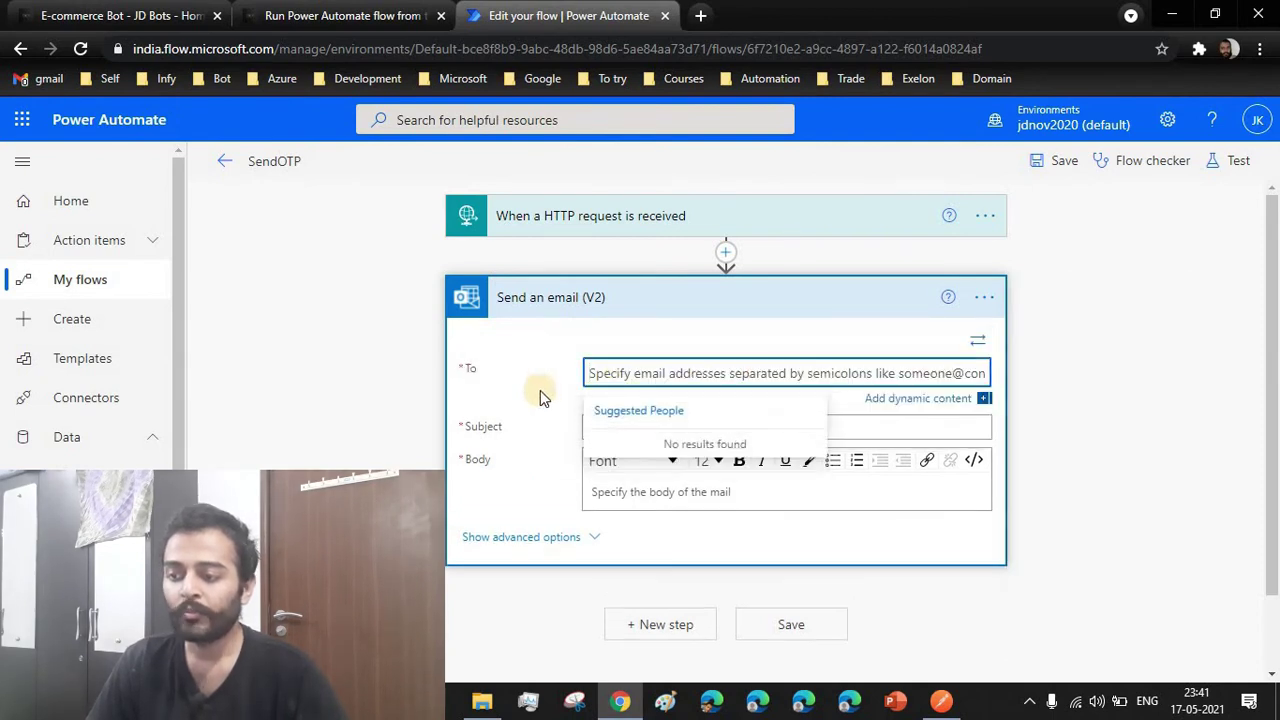
pyautogui.press('Escape')
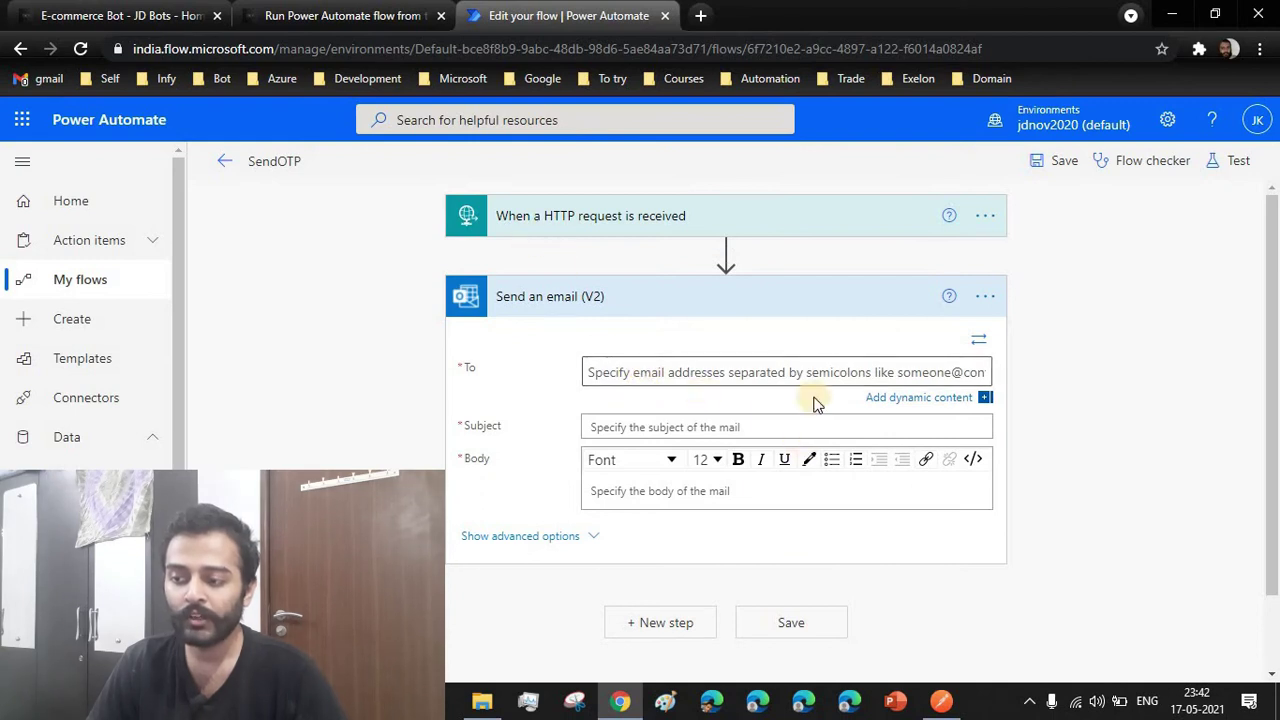
pyautogui.click(903, 399)
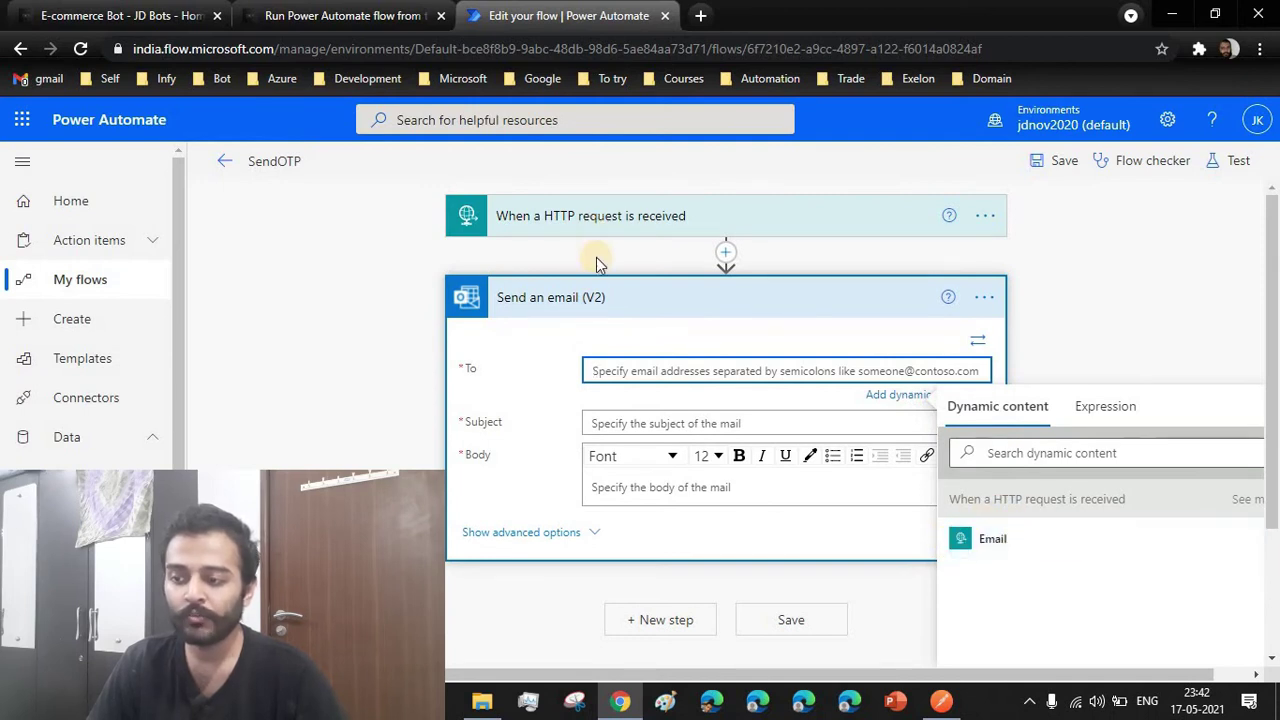
# Set To to the trigger's Email and Subject to the trigger's Subject
pyautogui.click(980, 533)
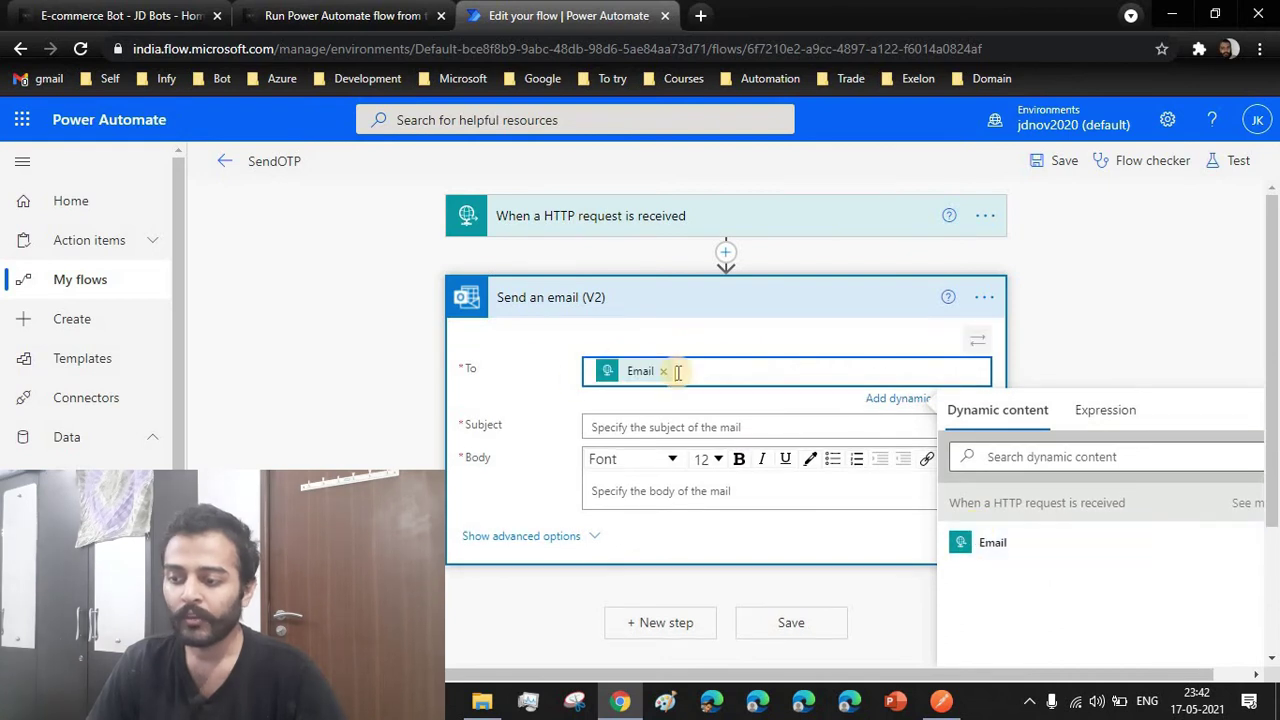
pyautogui.click(641, 428)
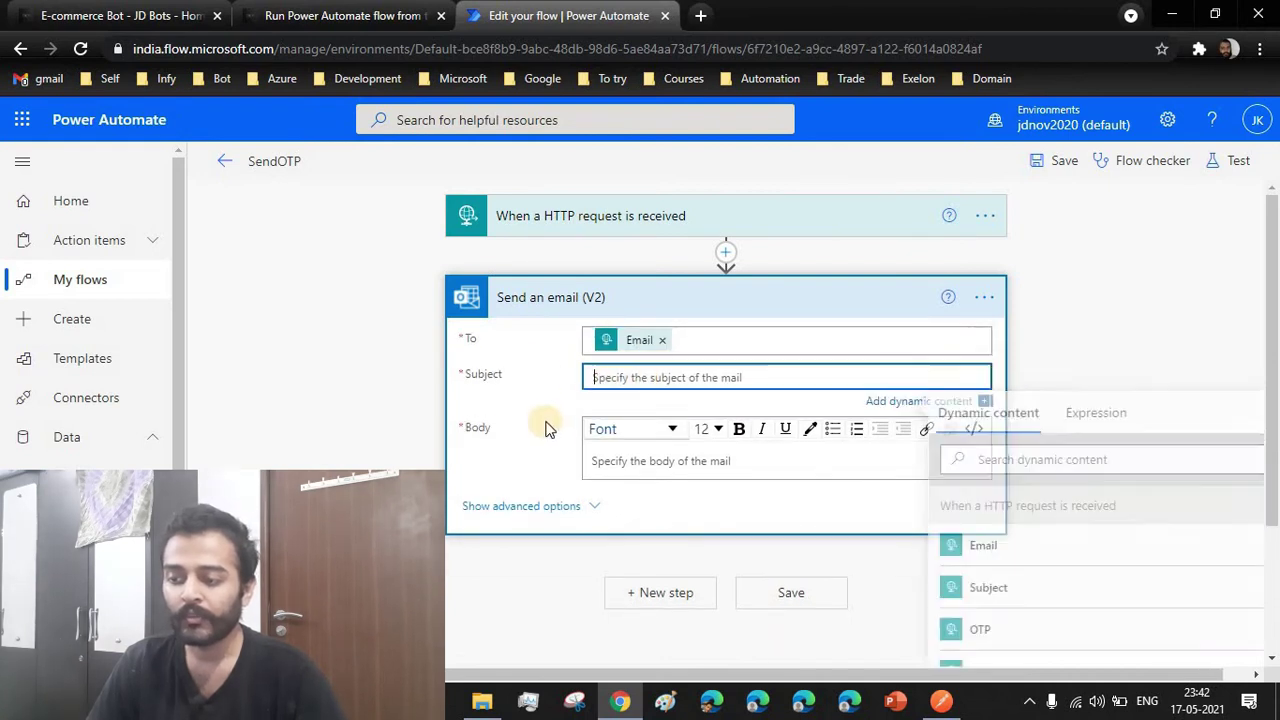
pyautogui.click(1001, 590)
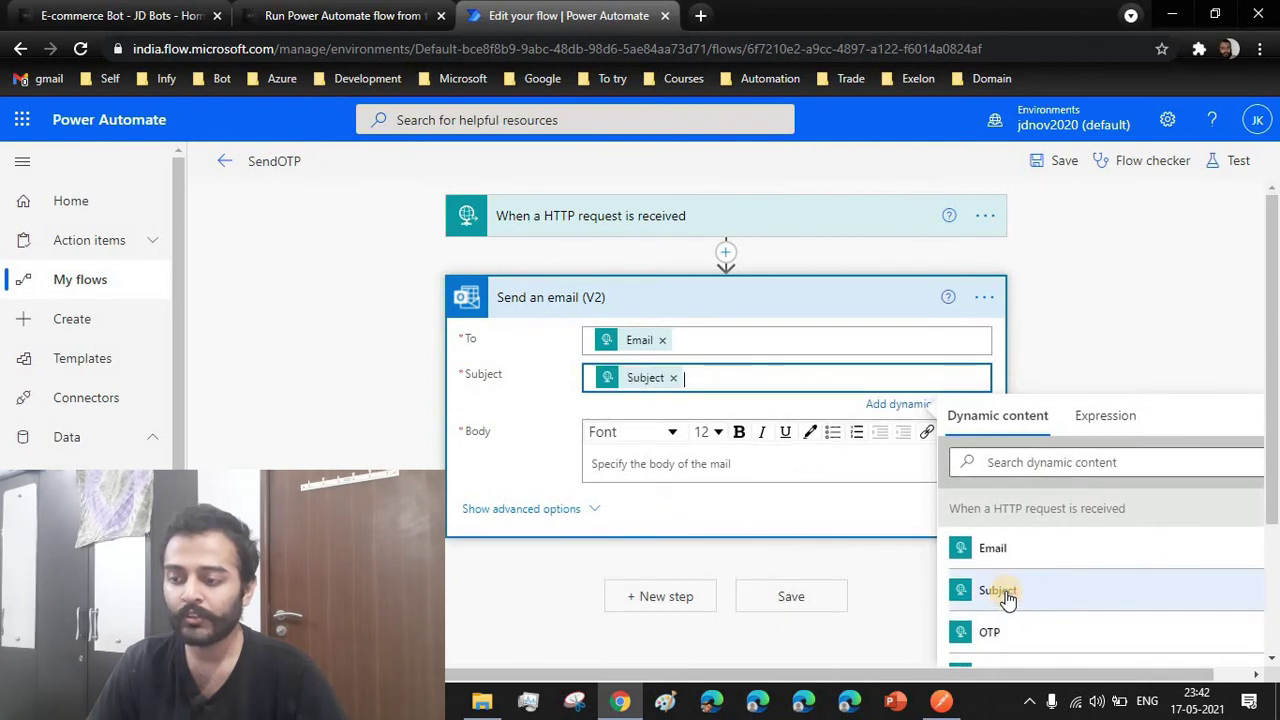
# Write the body greeting Username with the OTP, signed 'Regards, Naami Chocos Team'
pyautogui.click(610, 470)
pyautogui.scroll(-1, 1075, 595)
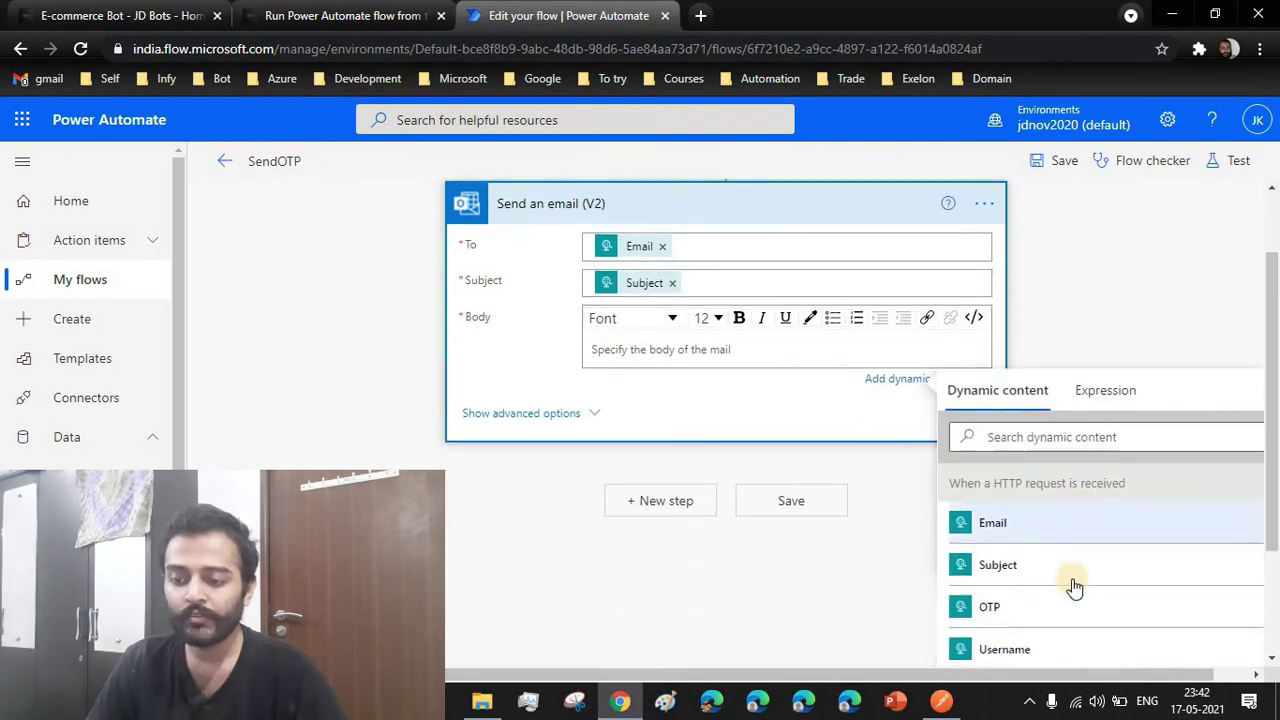
pyautogui.write('Hi')
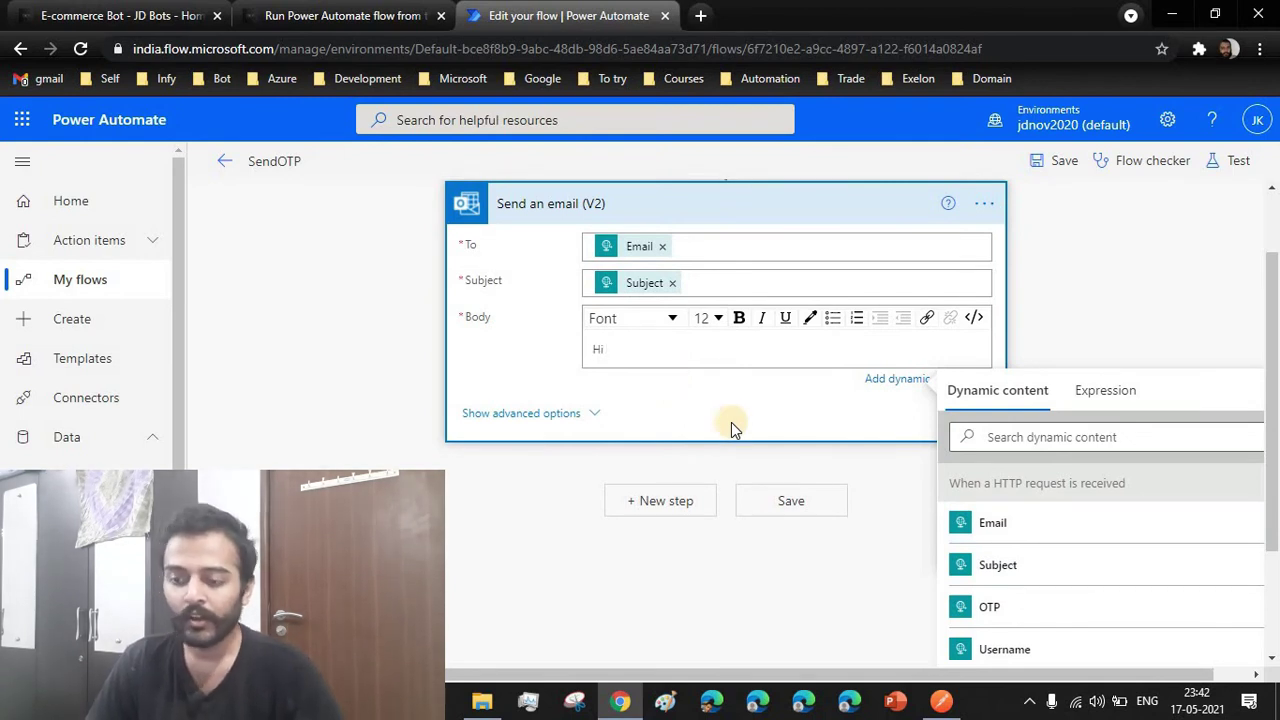
pyautogui.click(1003, 650)
pyautogui.write(',')
pyautogui.press('Return')
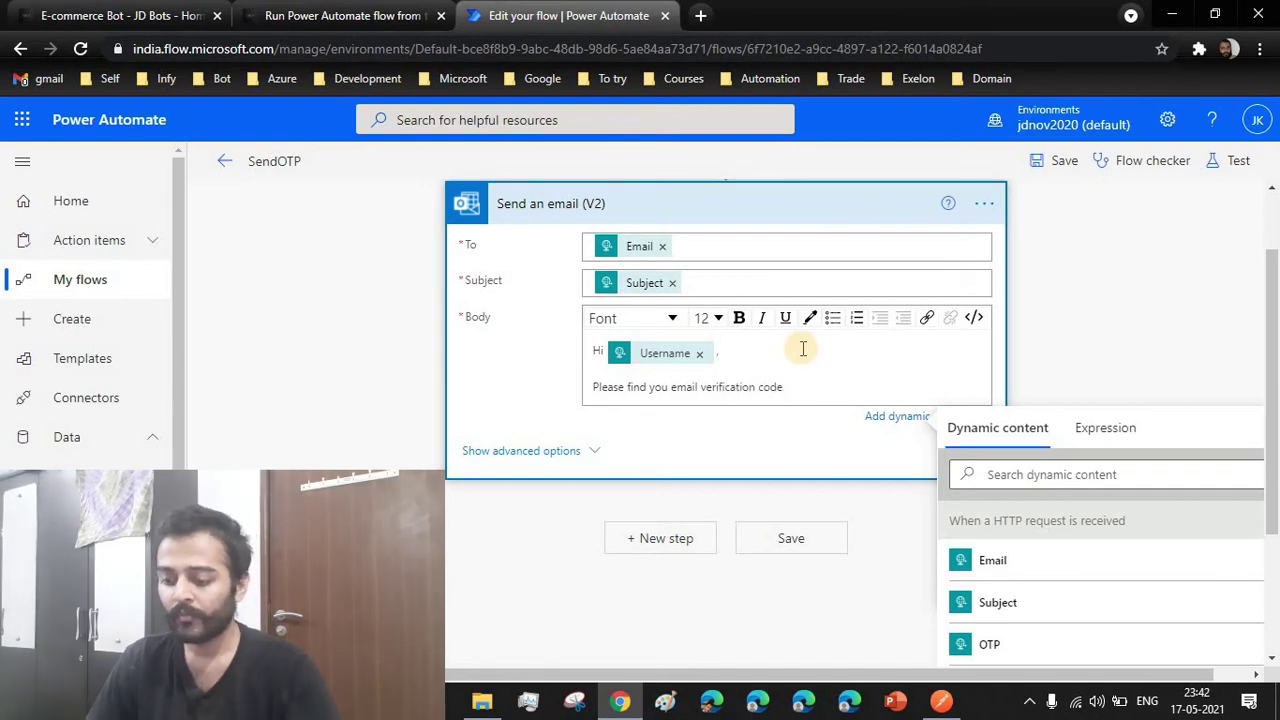
pyautogui.scroll(-1, 1023, 557)
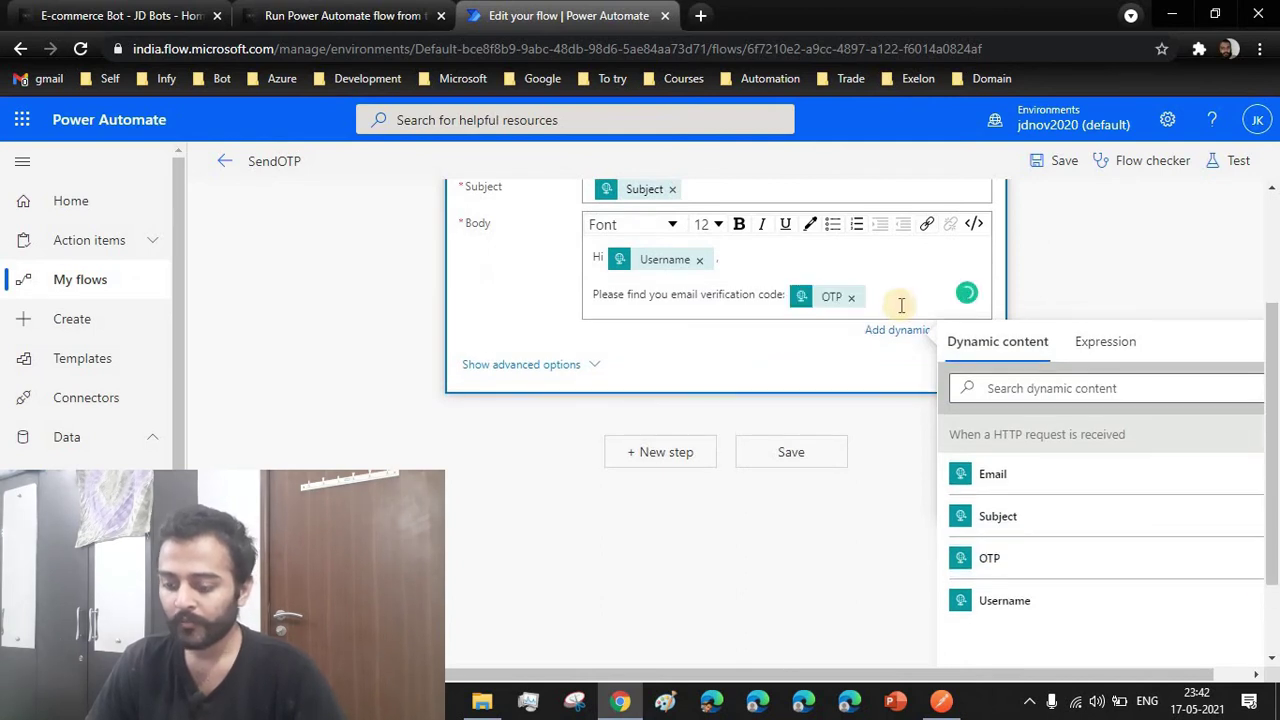
pyautogui.press('Return')
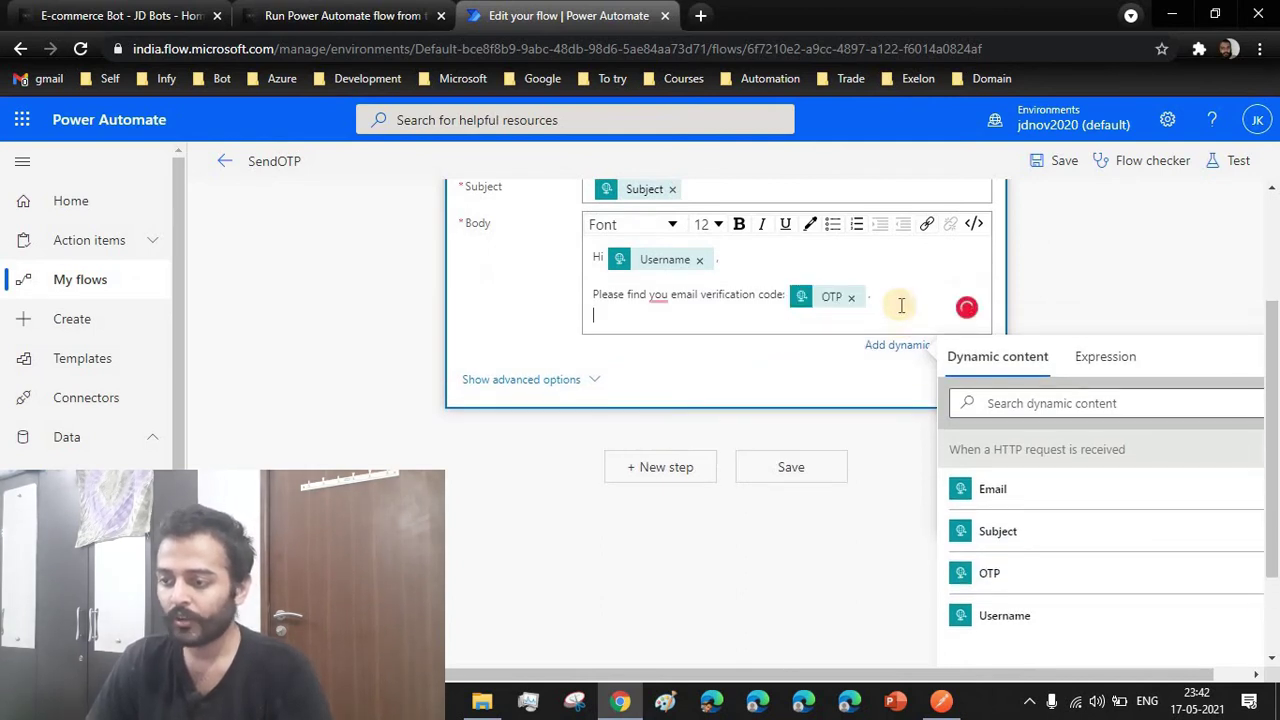
pyautogui.doubleClick(658, 295)
pyautogui.write('your')
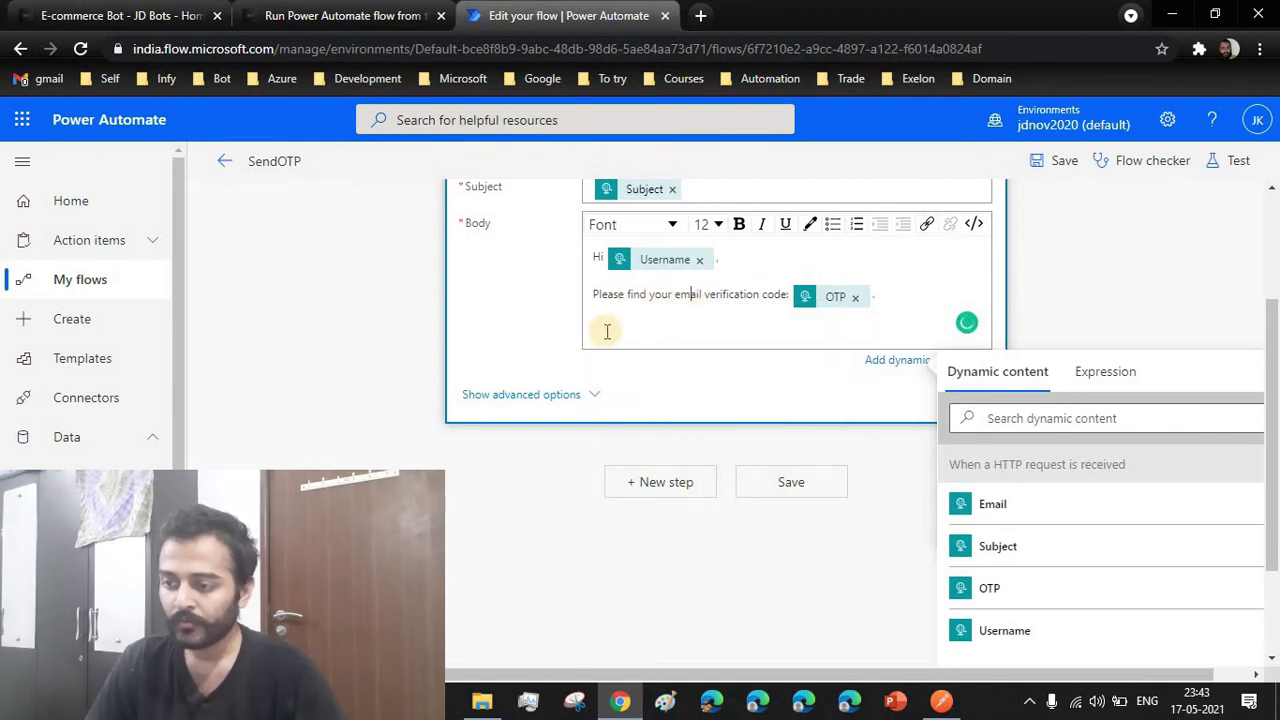
pyautogui.write('Re')
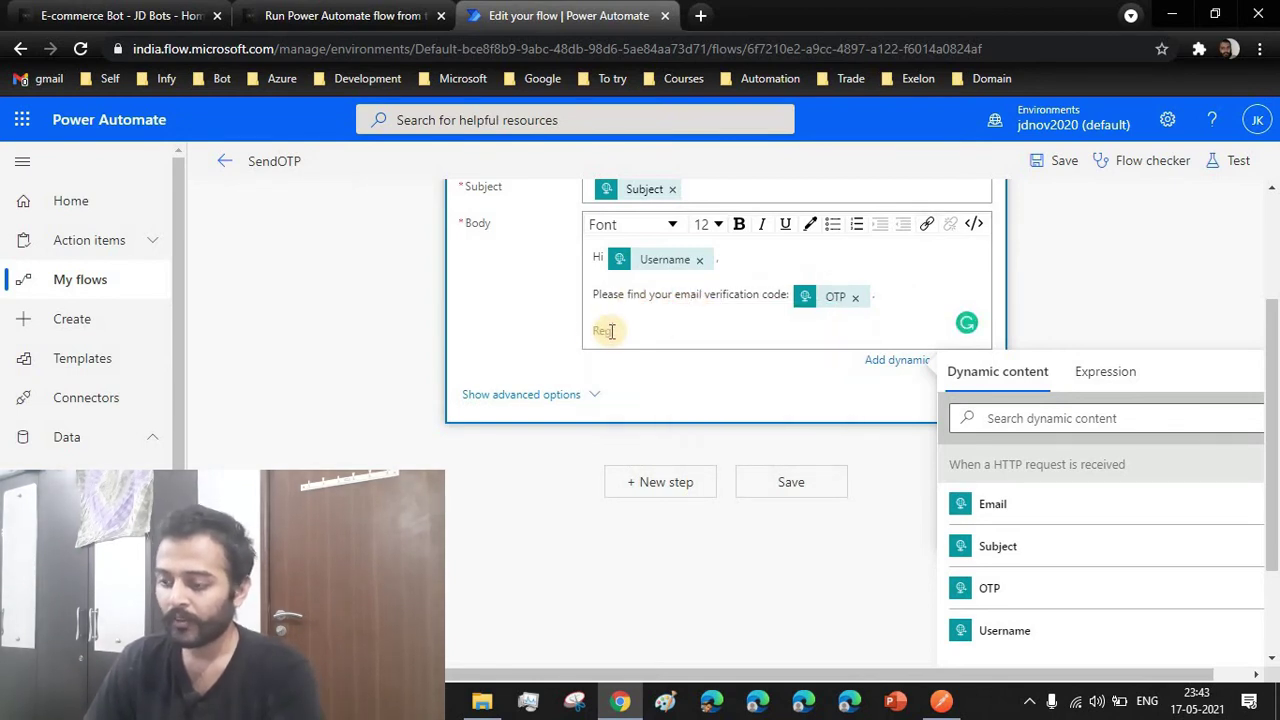
pyautogui.write('gards,')
pyautogui.press('Return')
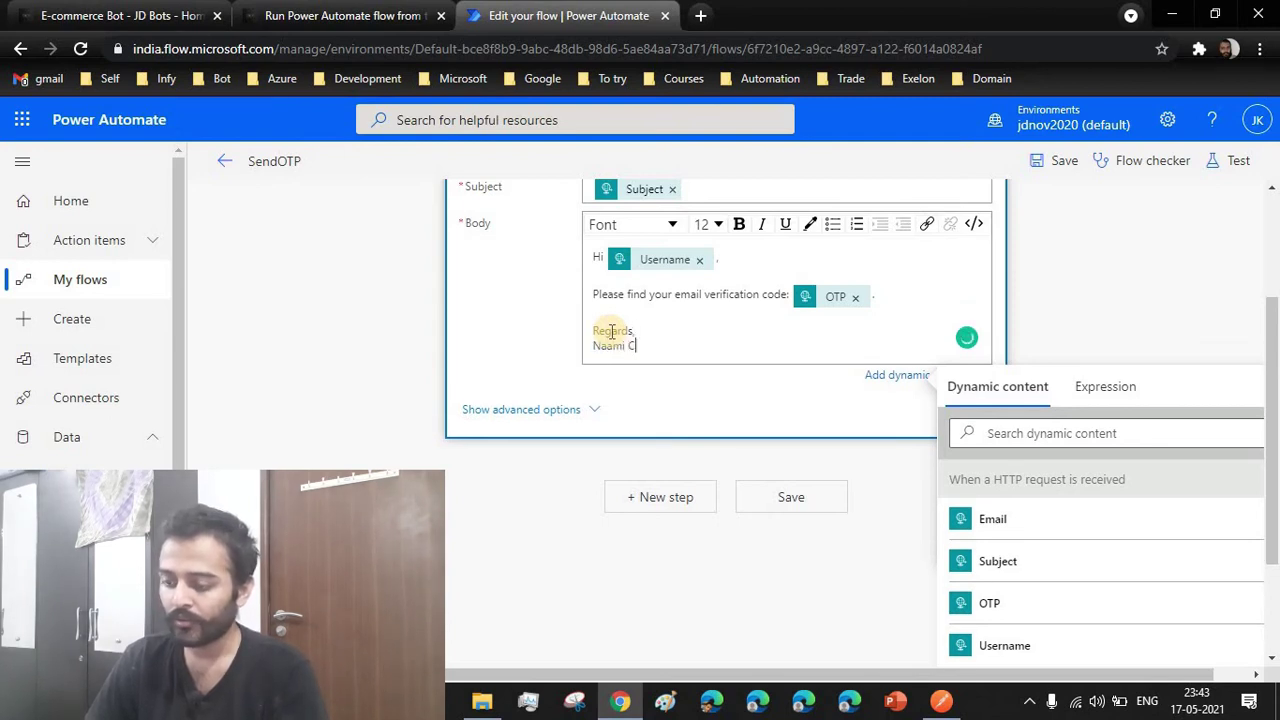
pyautogui.write('Naami Chocos Te')
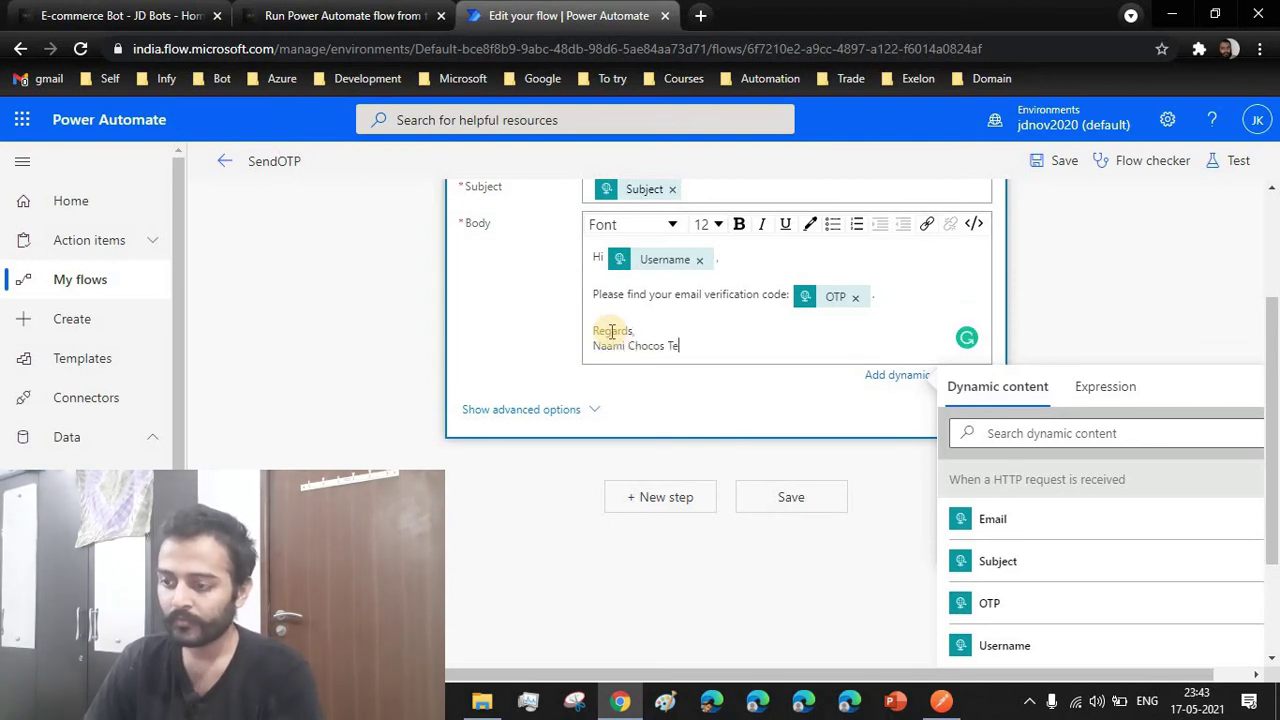
pyautogui.write('am')
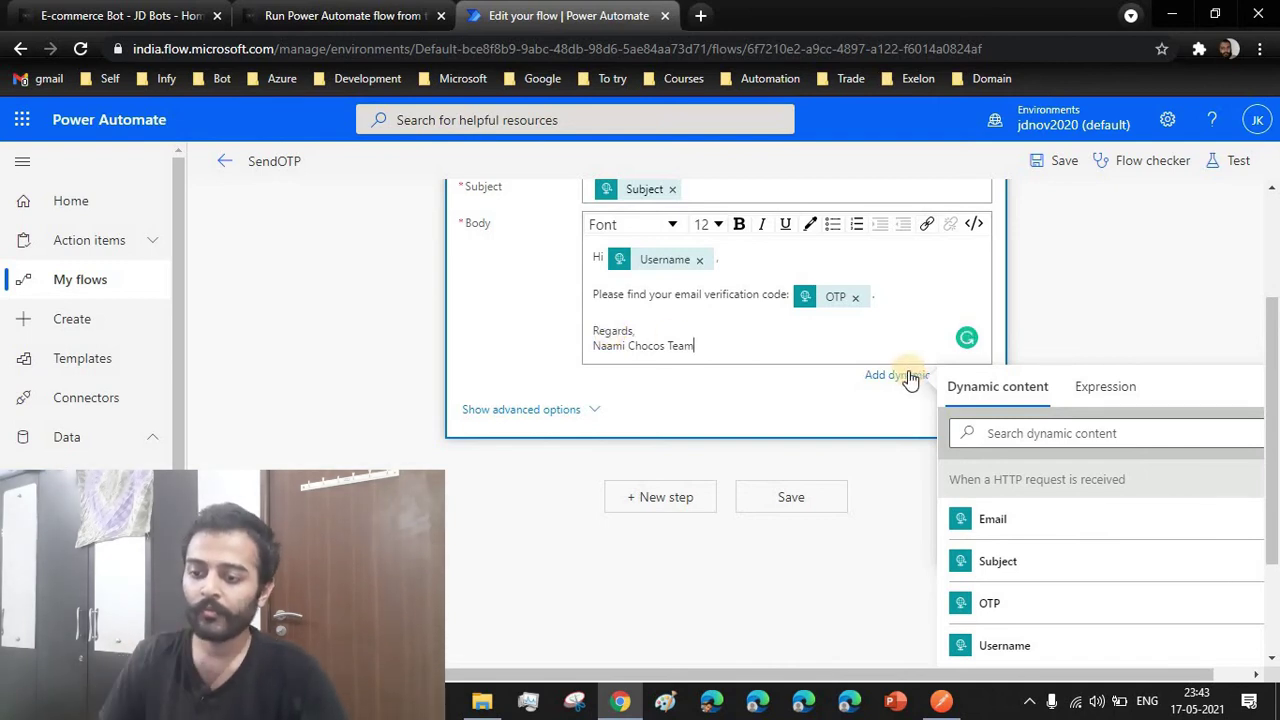
pyautogui.scroll(-1, 1129, 491)
pyautogui.scroll(2, 1100, 490)
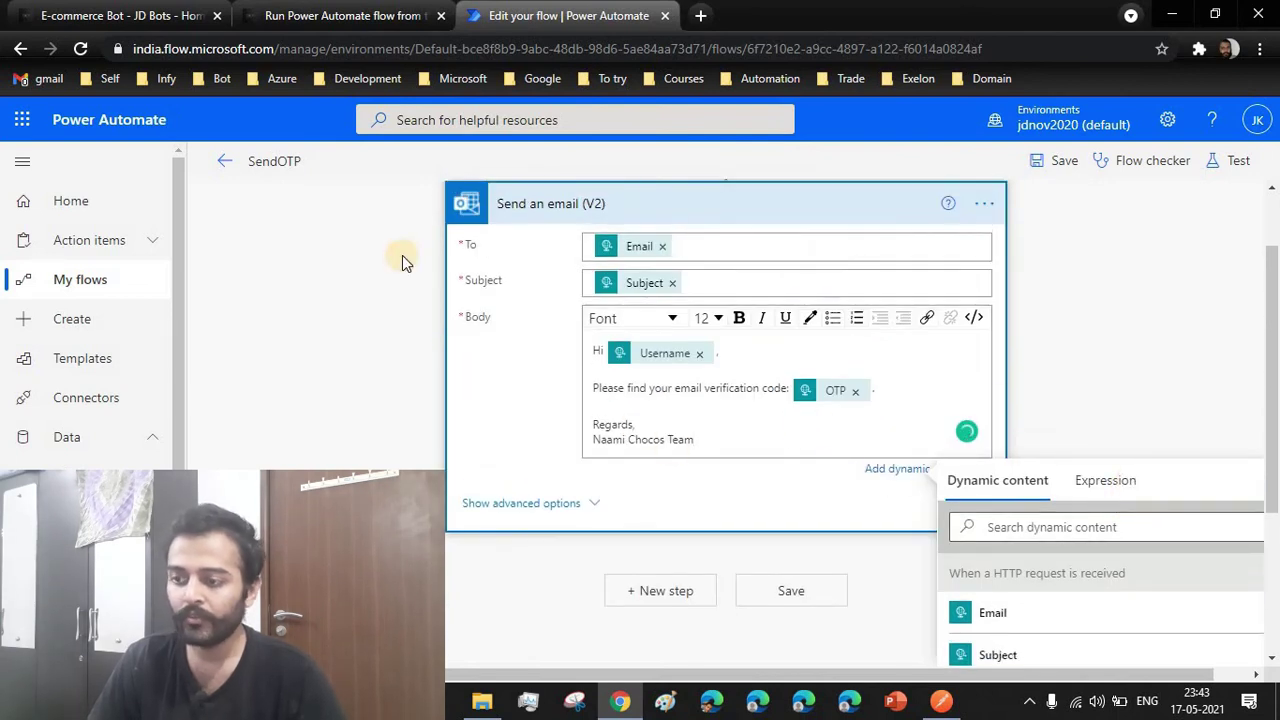
# Collapse the email step and add the Request connector's Response action with status code 200
pyautogui.click(715, 207)
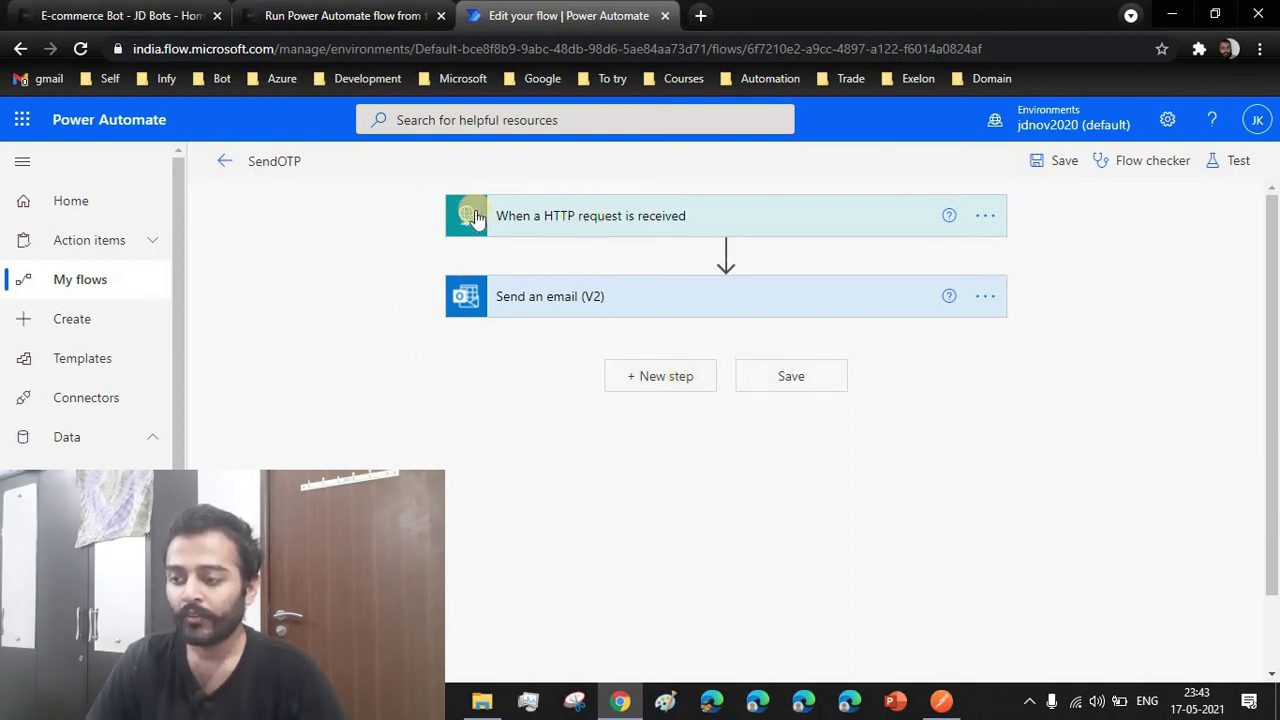
pyautogui.click(669, 391)
pyautogui.write('re')
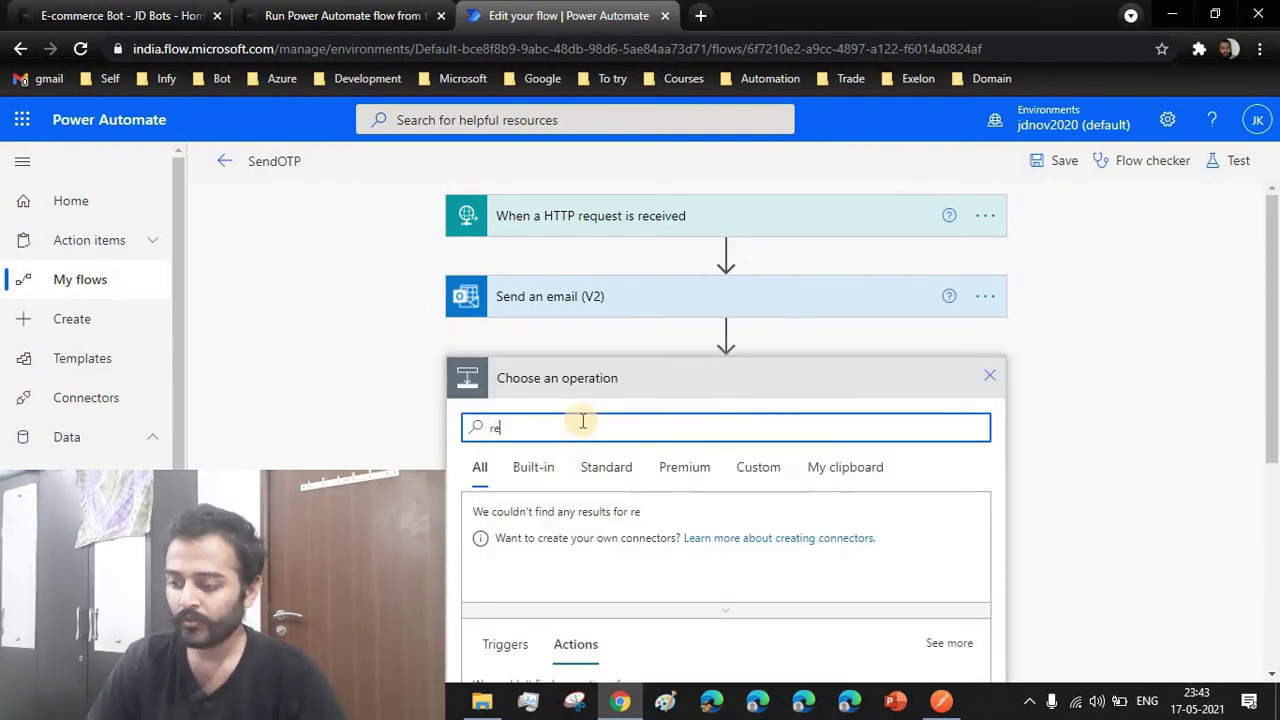
pyautogui.write('sponse')
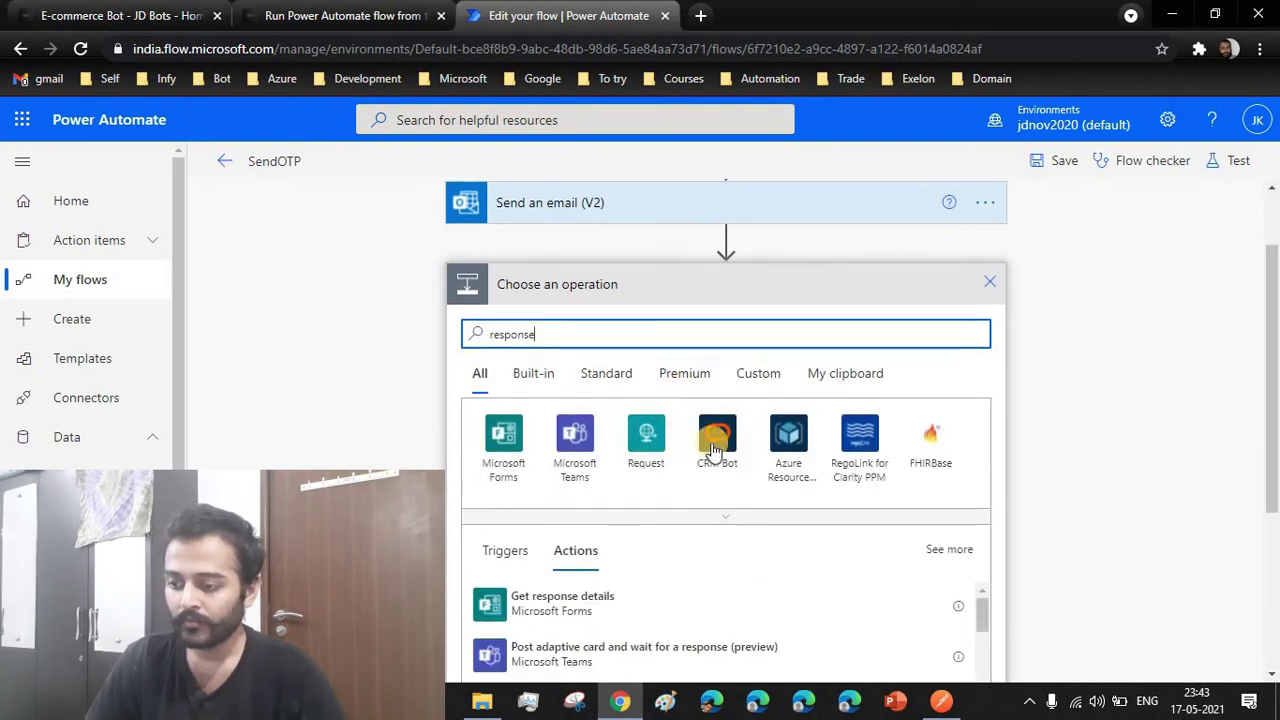
pyautogui.scroll(-2, 613, 490)
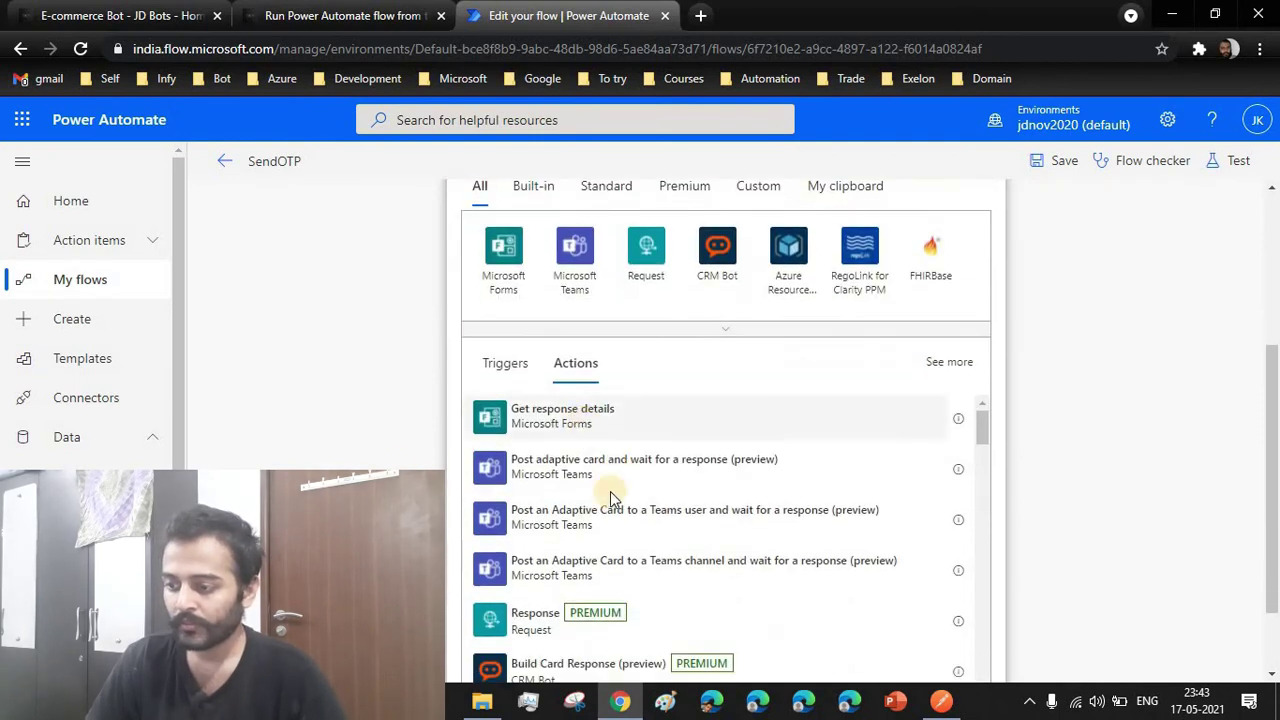
pyautogui.scroll(-3, 610, 491)
pyautogui.scroll(3, 610, 491)
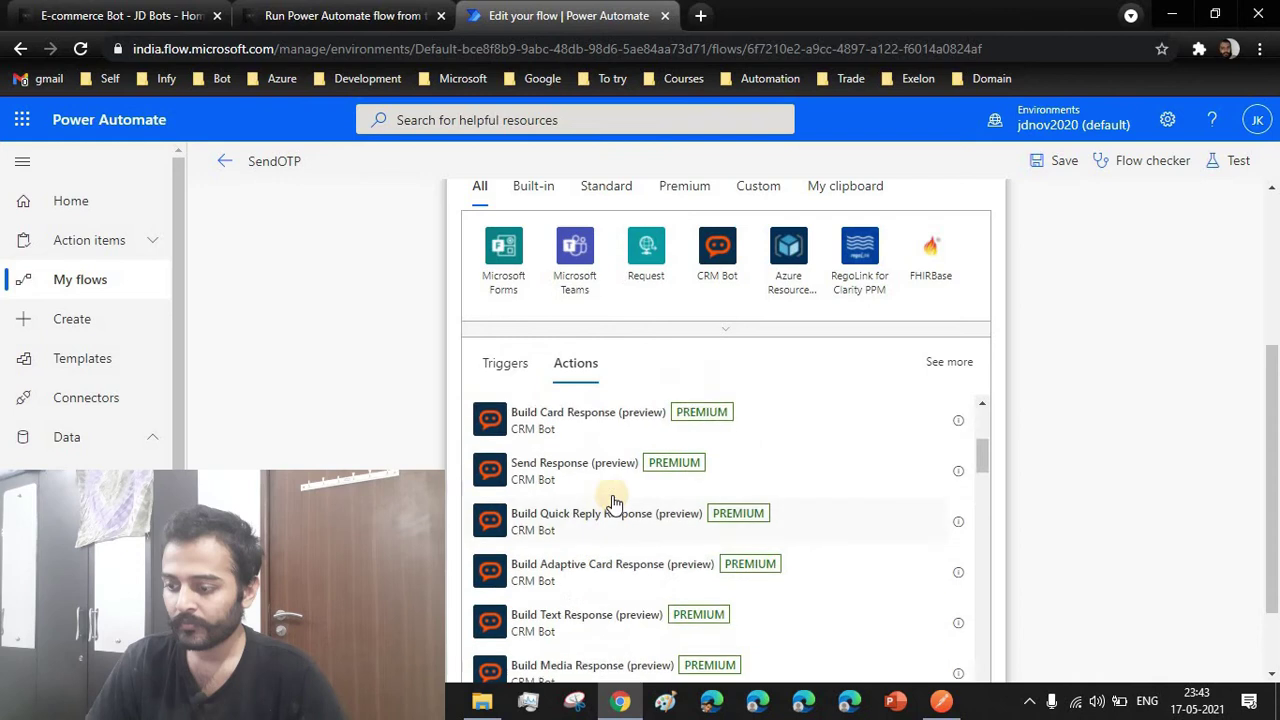
pyautogui.click(732, 332)
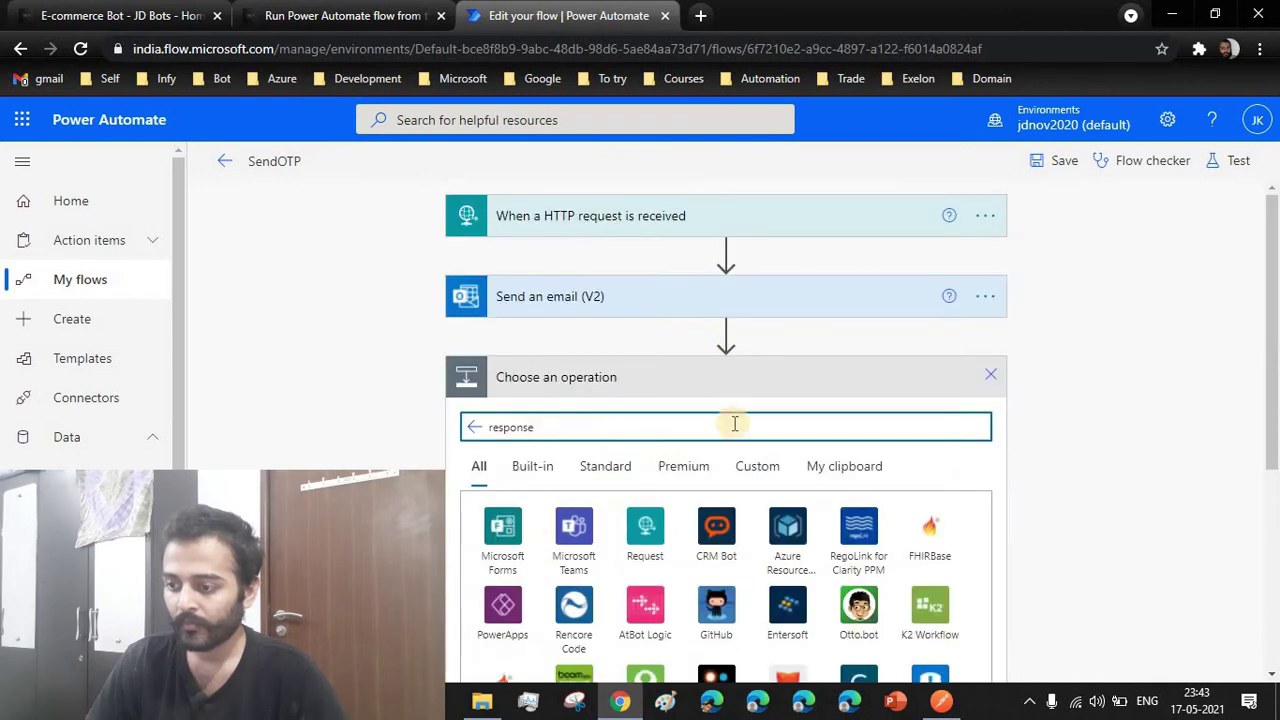
pyautogui.scroll(-2, 734, 424)
pyautogui.click(655, 342)
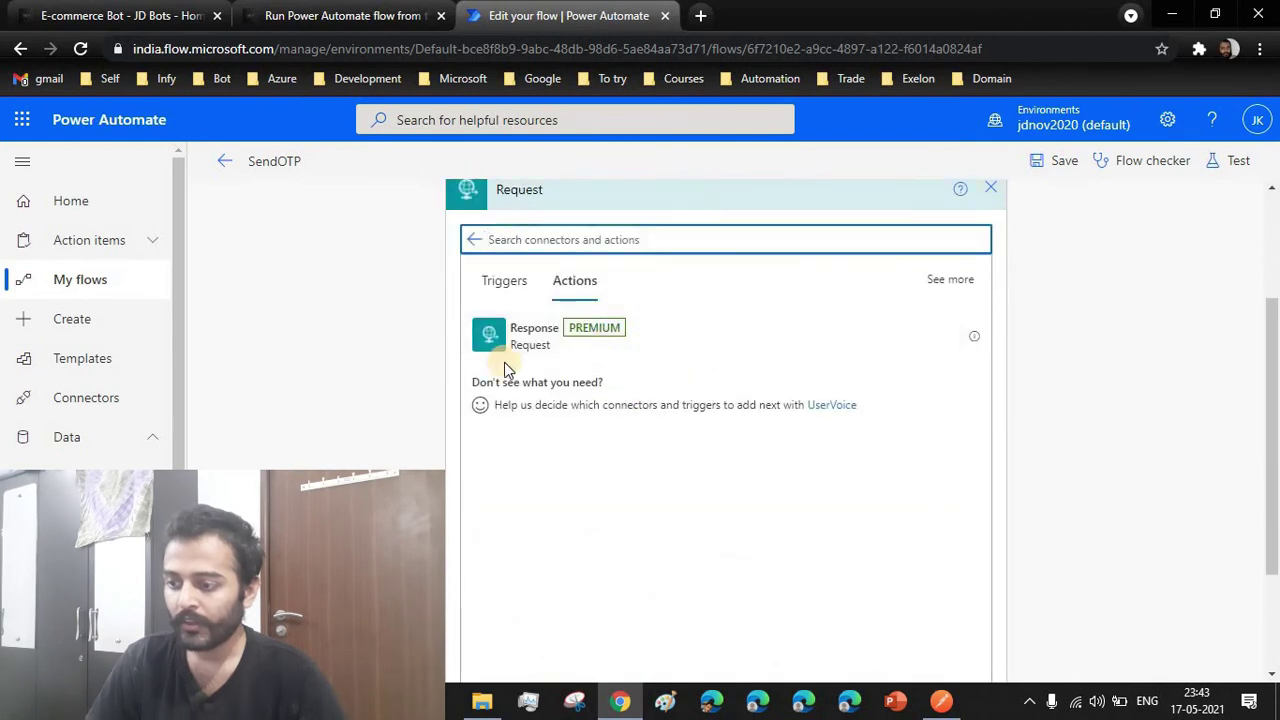
pyautogui.click(707, 342)
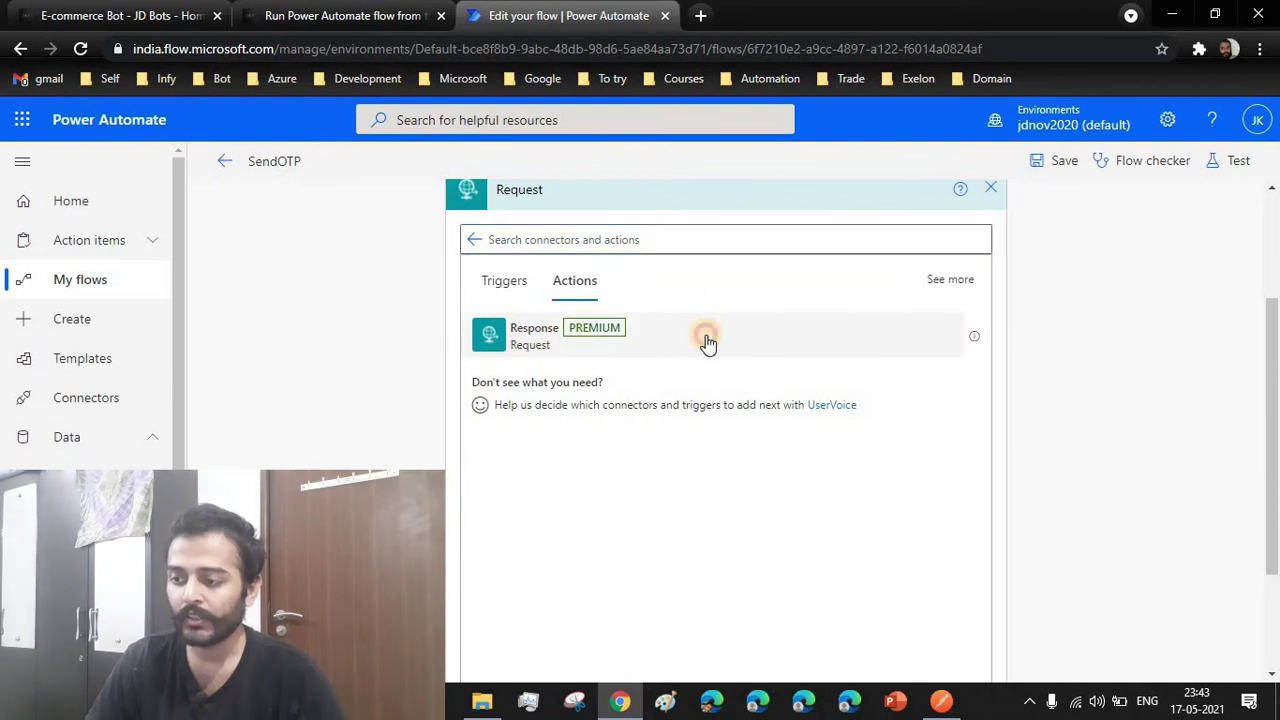
pyautogui.scroll(1, 611, 284)
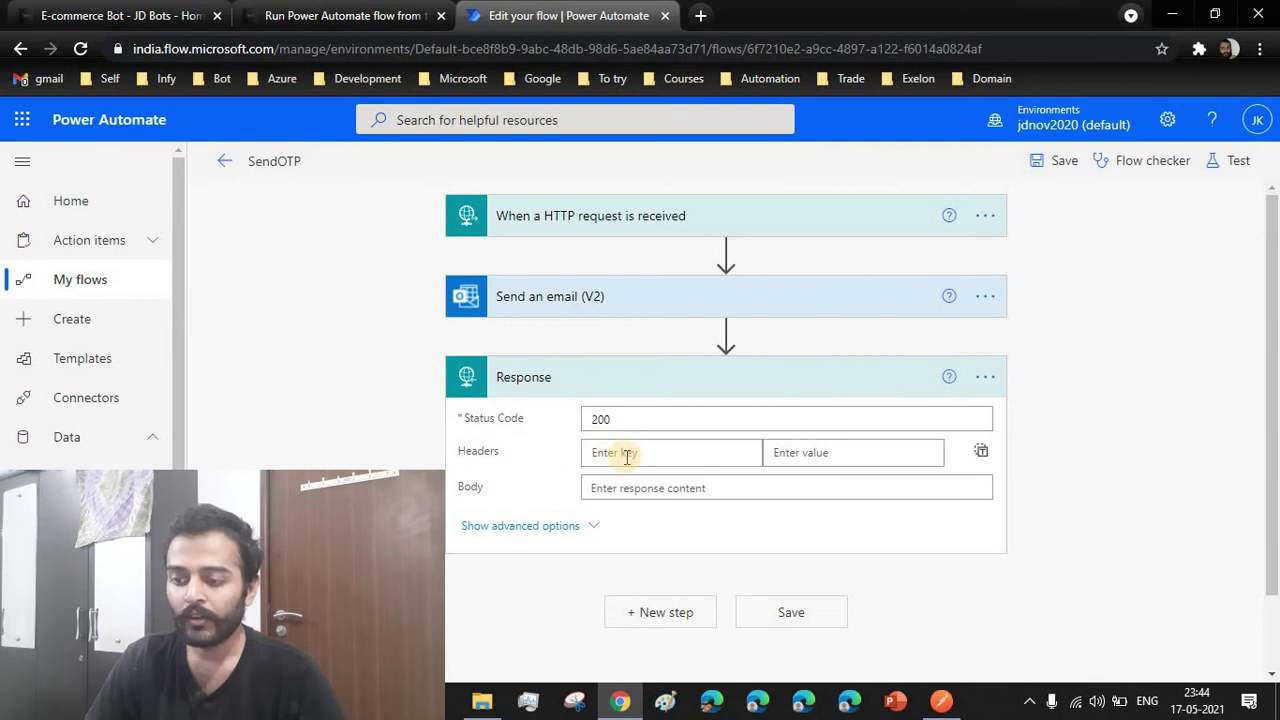
# Switch Response Headers to text mode and fill it with the trigger's Headers dynamic value
pyautogui.click(627, 453)
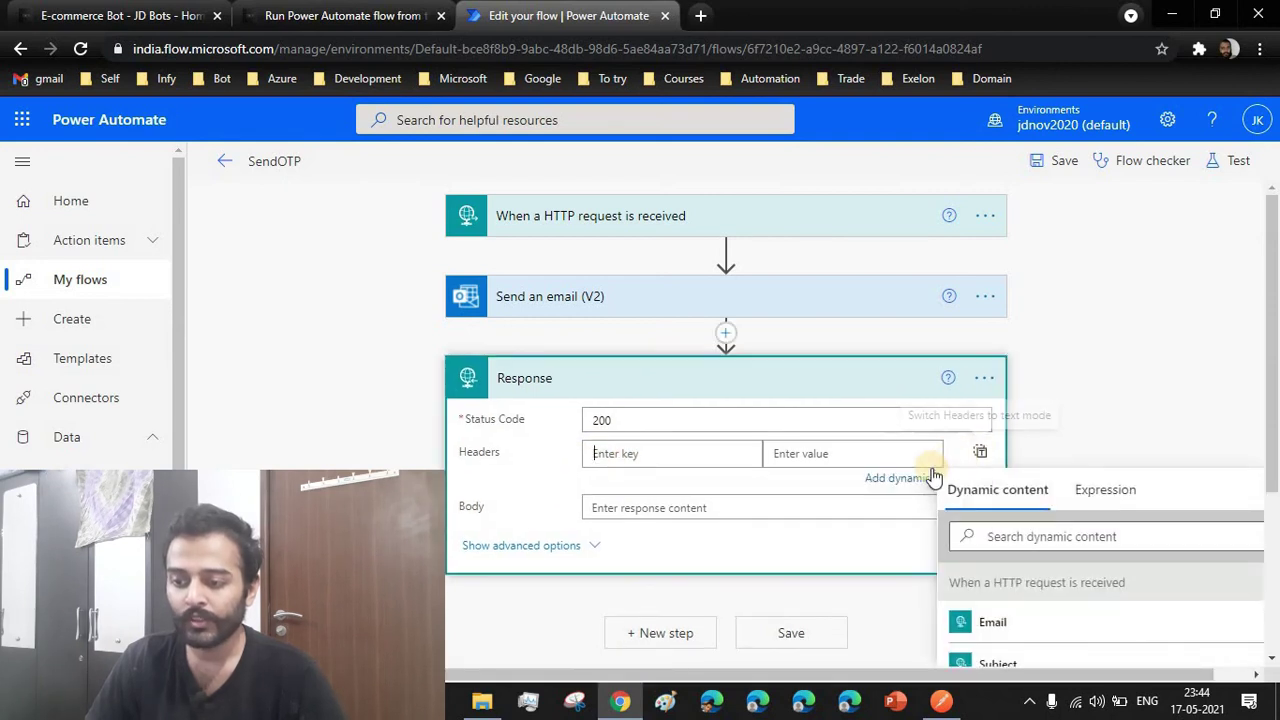
pyautogui.click(976, 455)
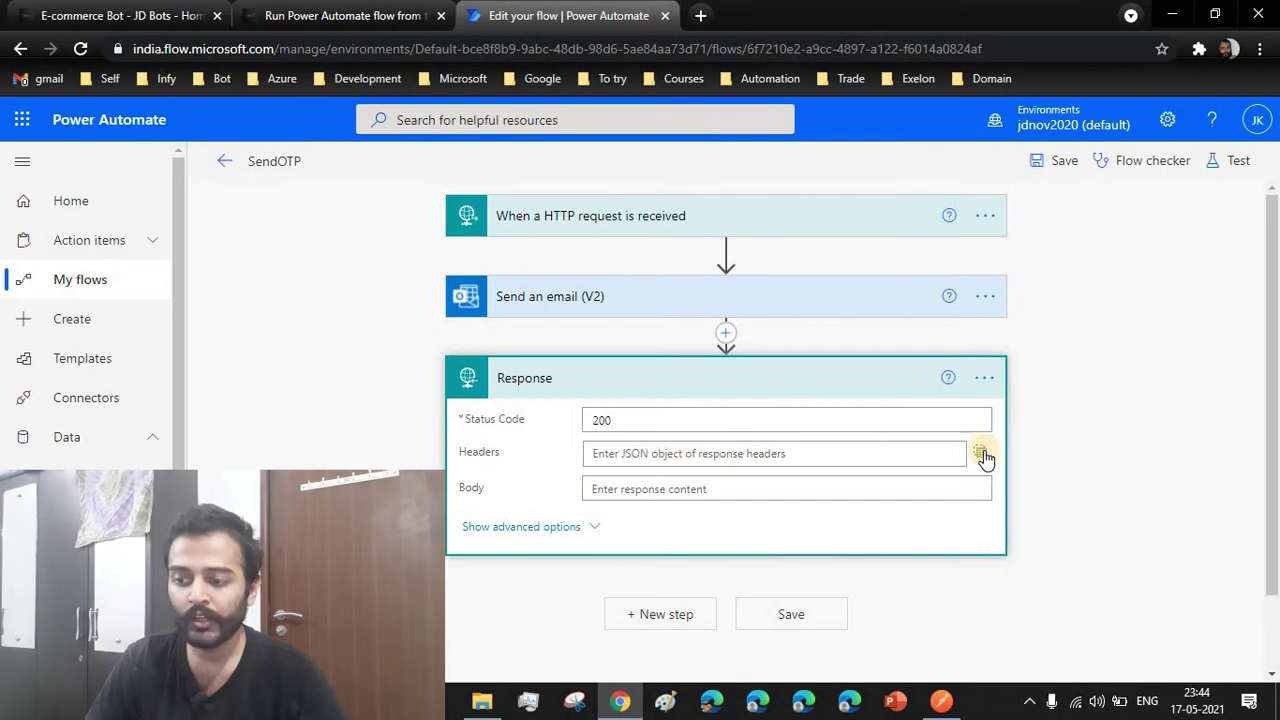
pyautogui.click(984, 455)
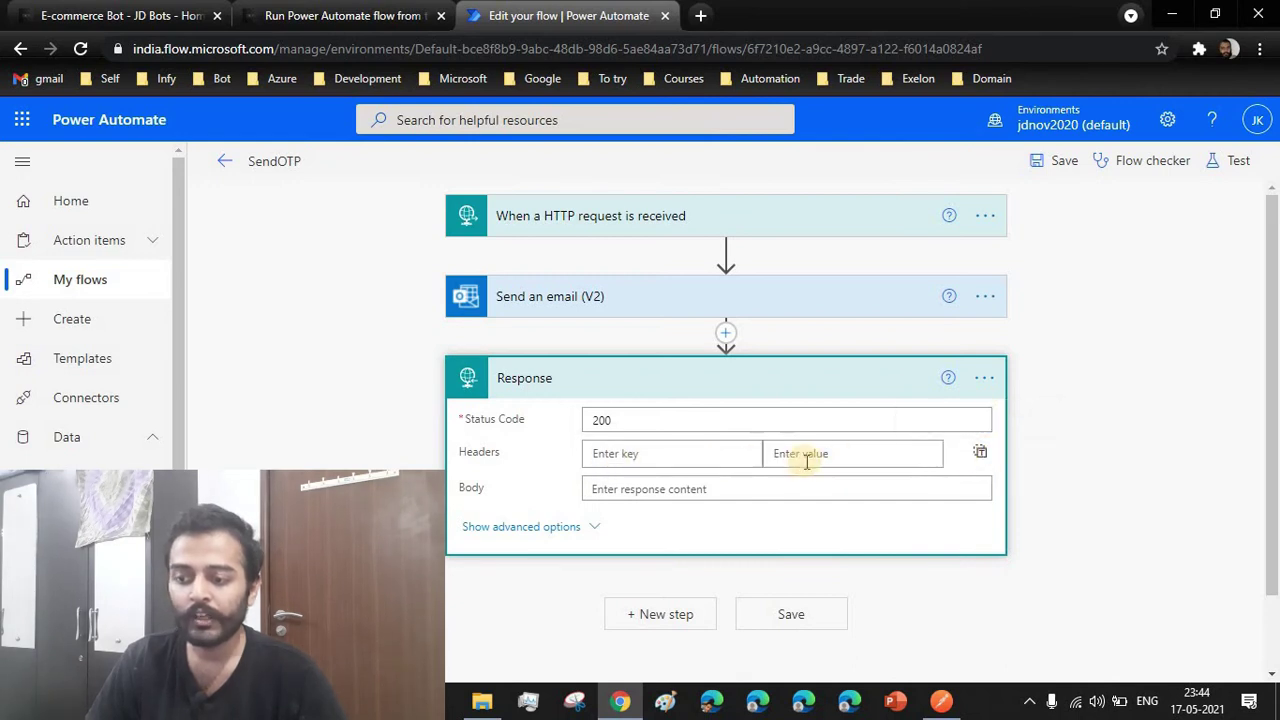
pyautogui.click(980, 452)
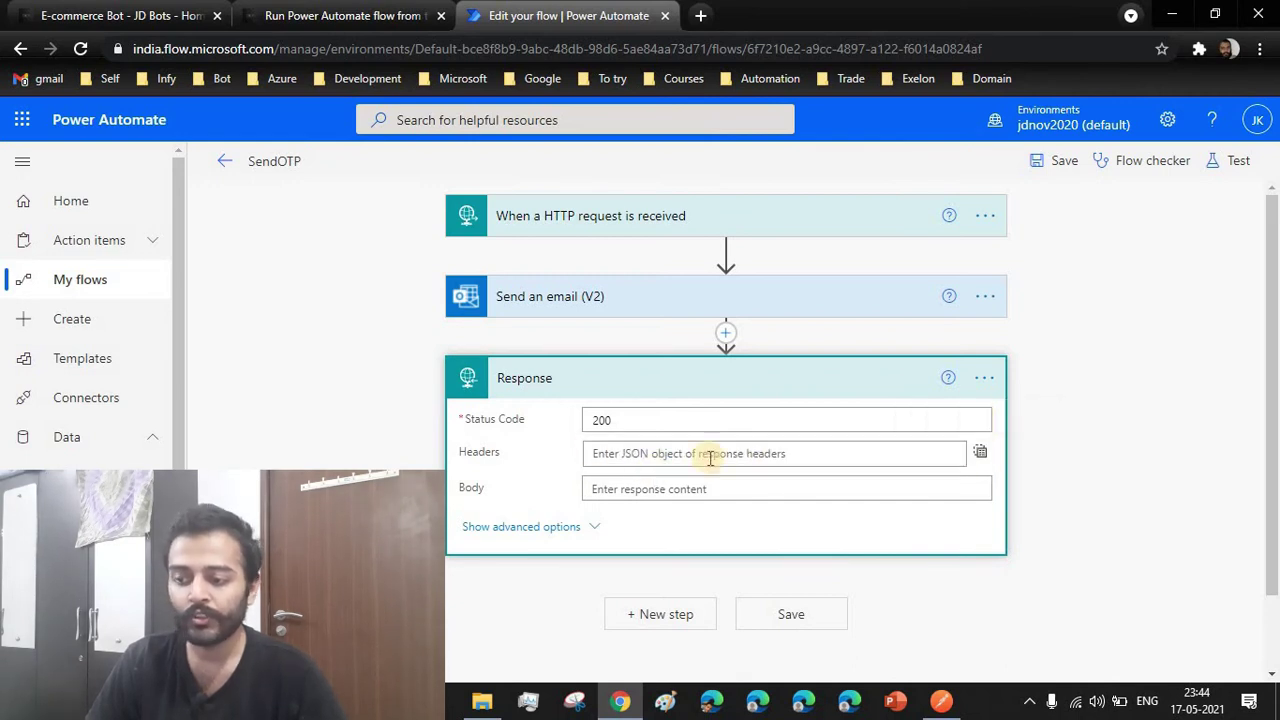
pyautogui.click(691, 453)
pyautogui.scroll(-2, 586, 471)
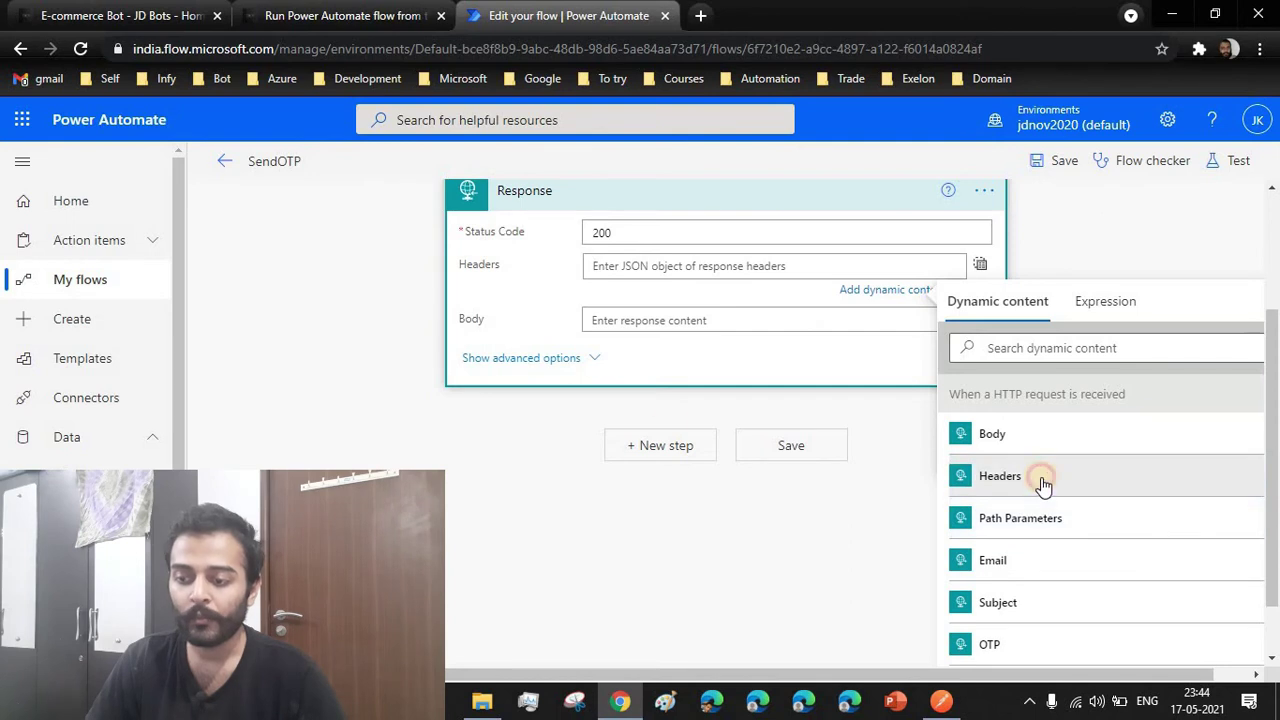
pyautogui.click(1045, 480)
pyautogui.scroll(1, 640, 410)
pyautogui.click(676, 419)
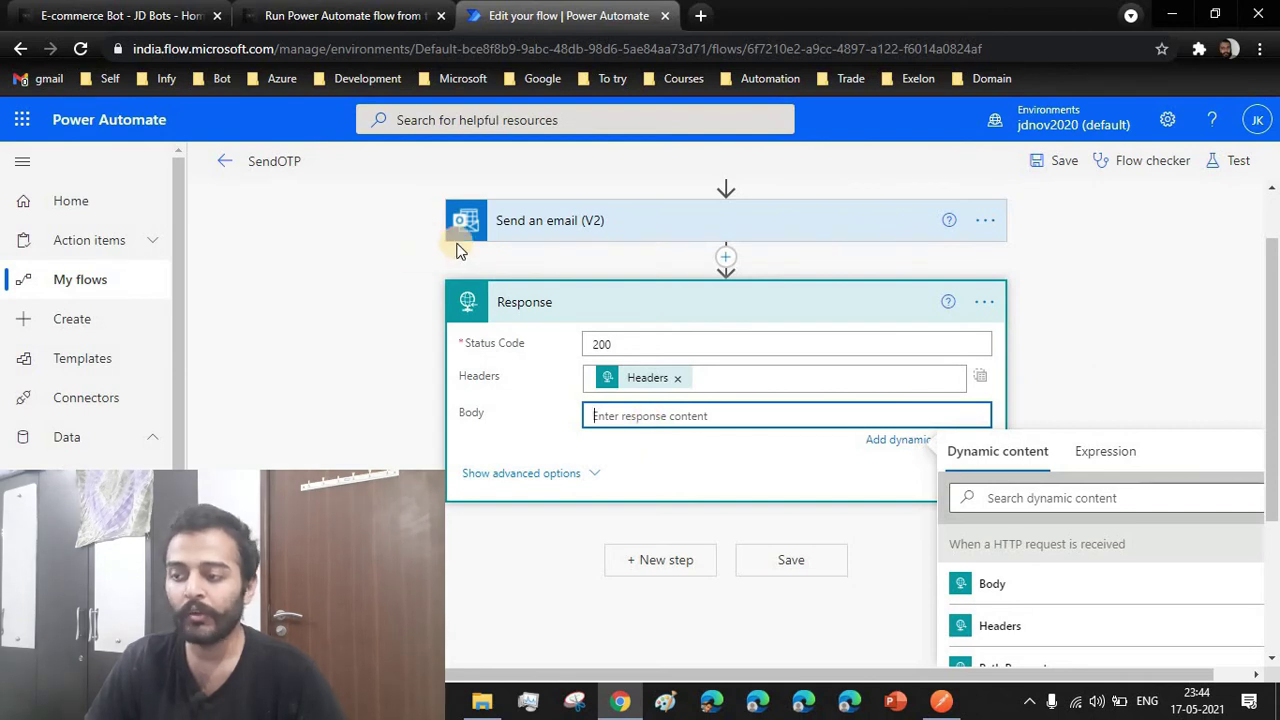
pyautogui.scroll(1, 405, 318)
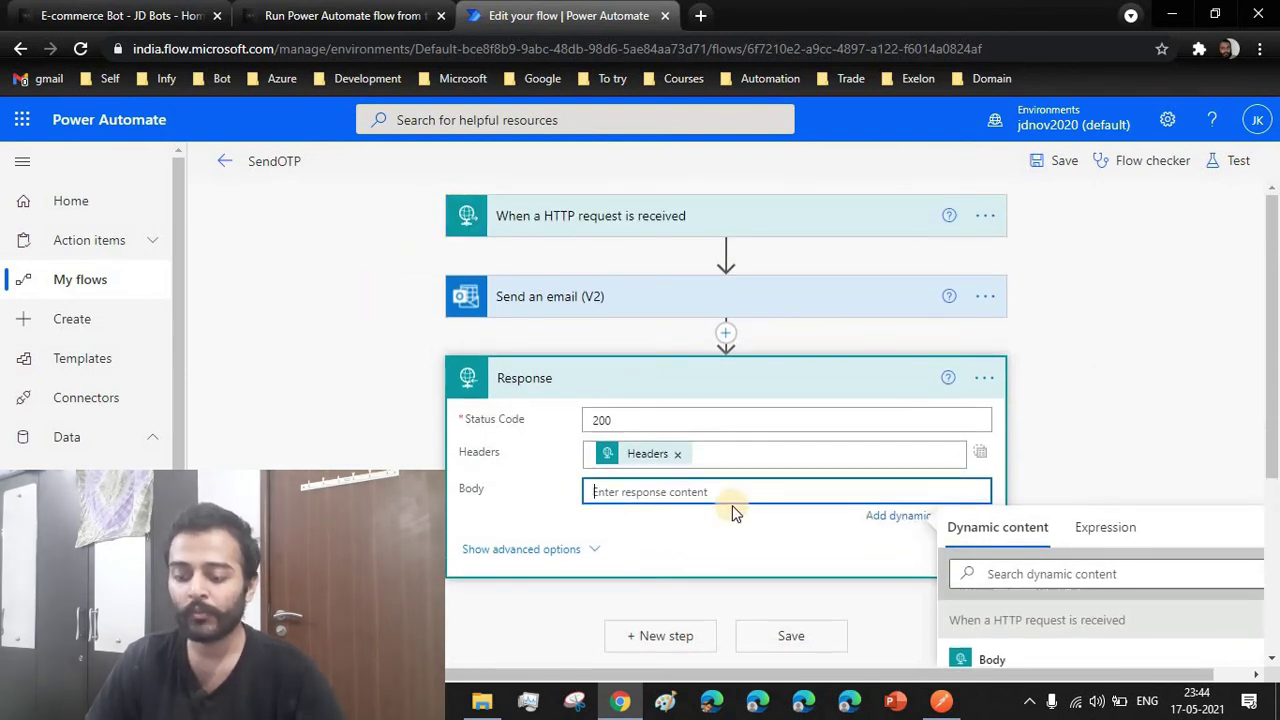
# Enter the Response body JSON {"status":"success","message":"otp sent"} on separate lines
pyautogui.write('{')
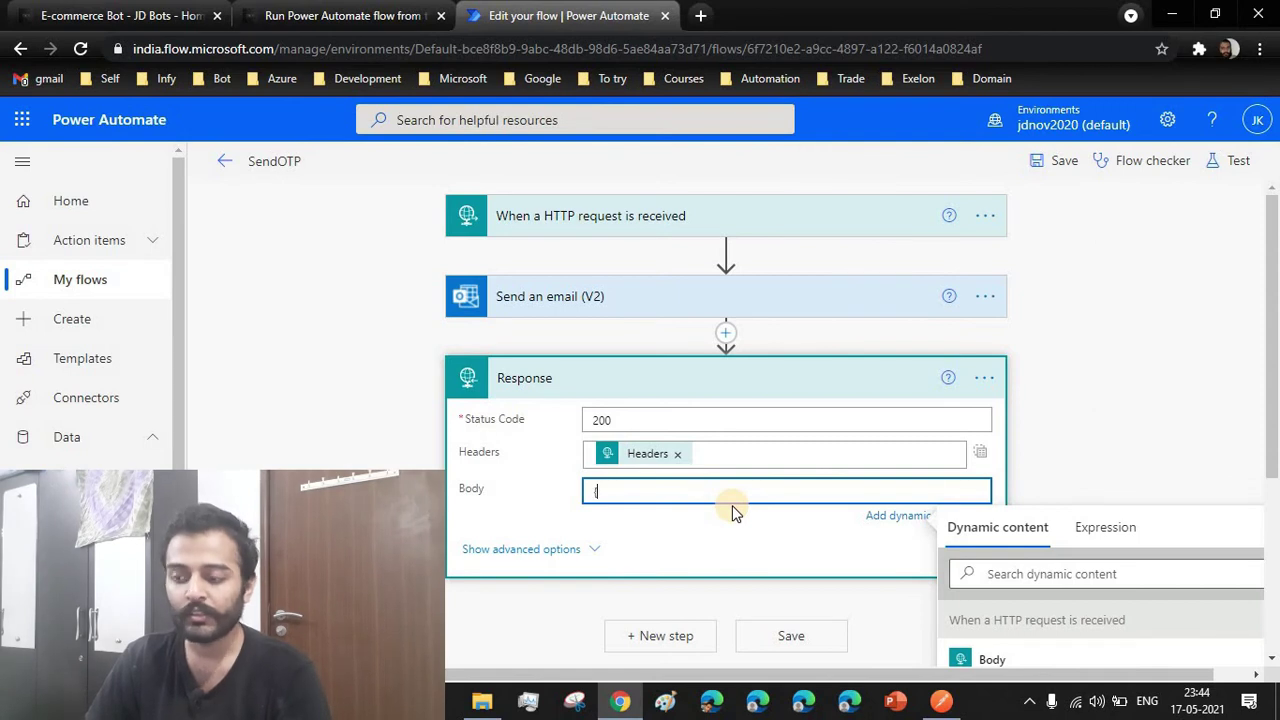
pyautogui.press('Return')
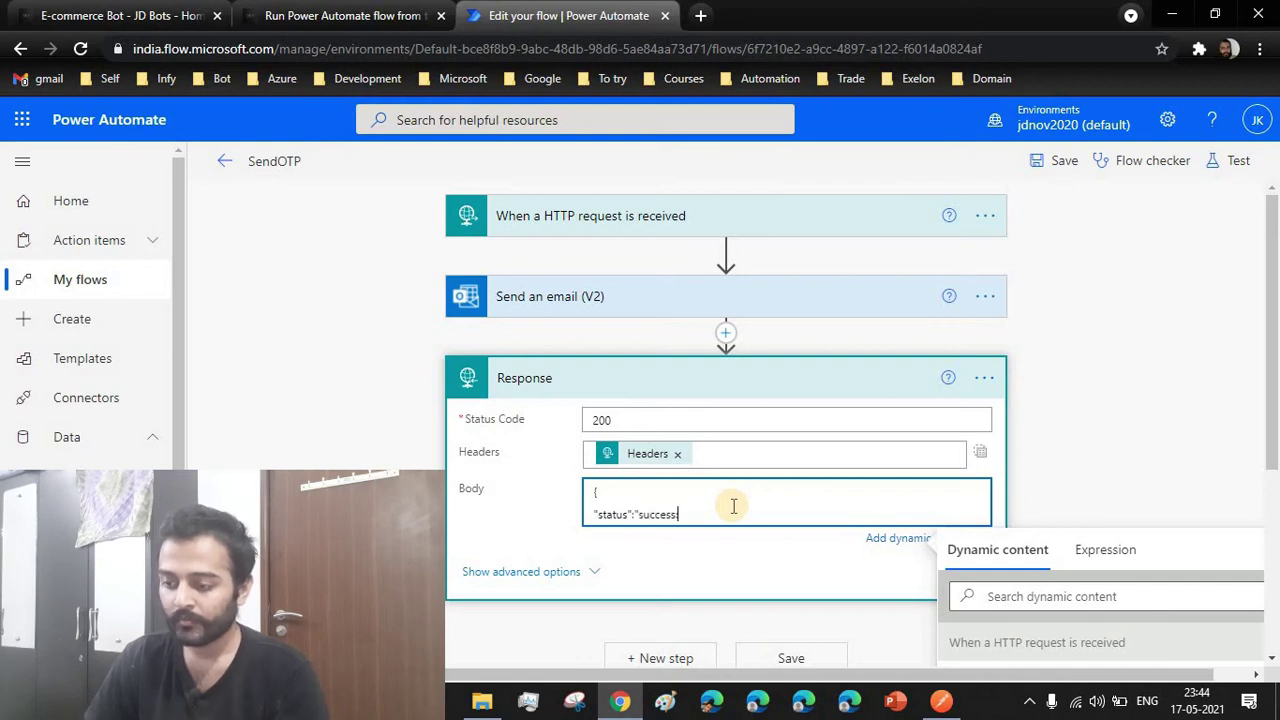
pyautogui.write(',')
pyautogui.press('Return')
pyautogui.write('"message":"otp sent')
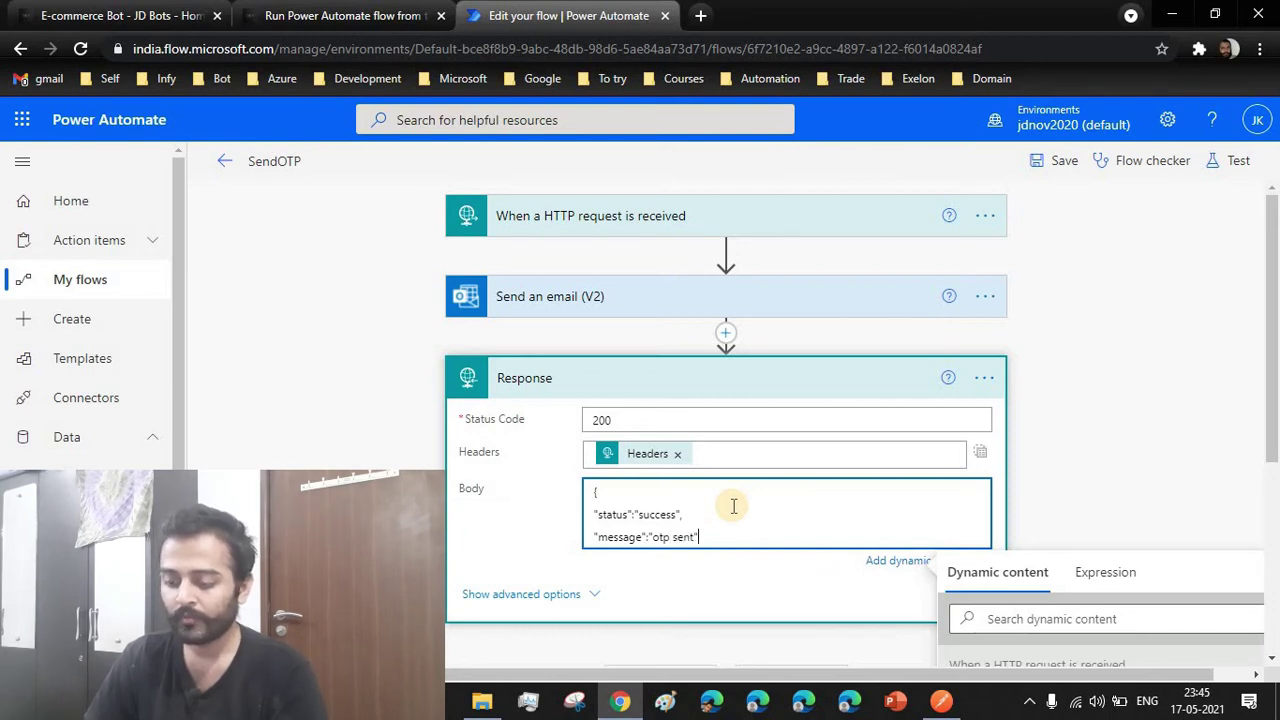
pyautogui.press('Return')
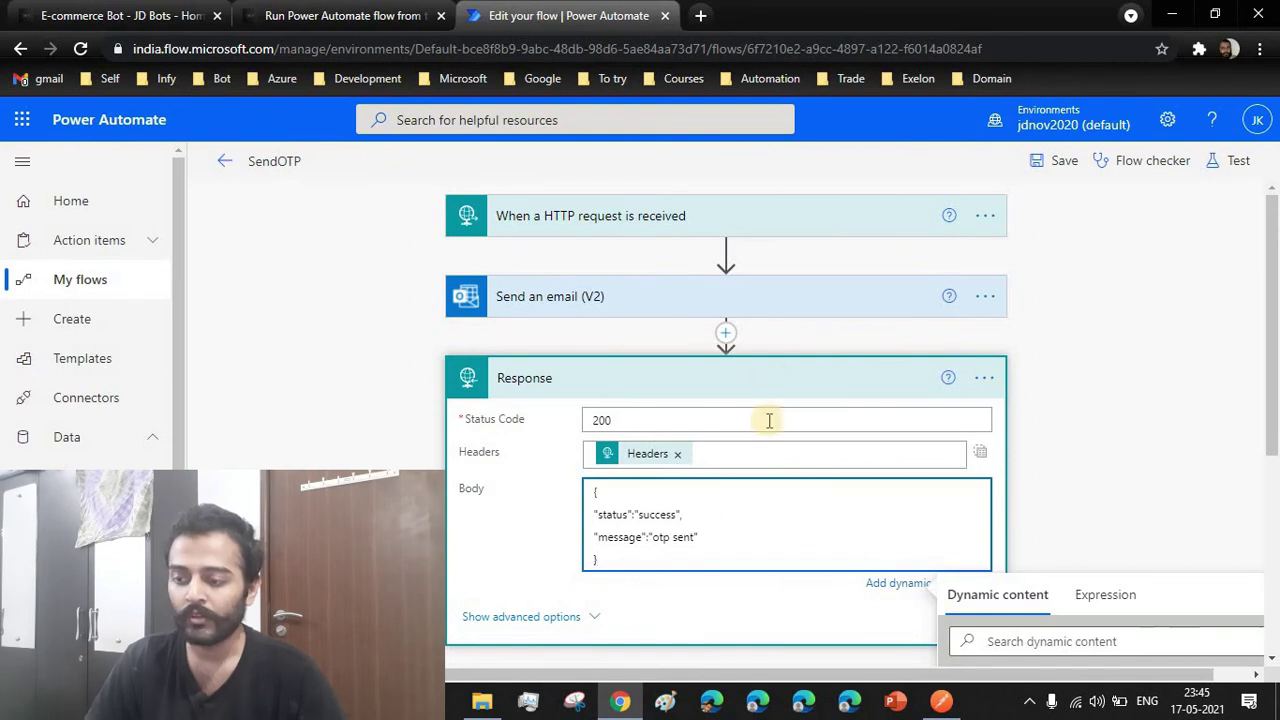
pyautogui.scroll(-2, 766, 440)
pyautogui.scroll(2, 780, 440)
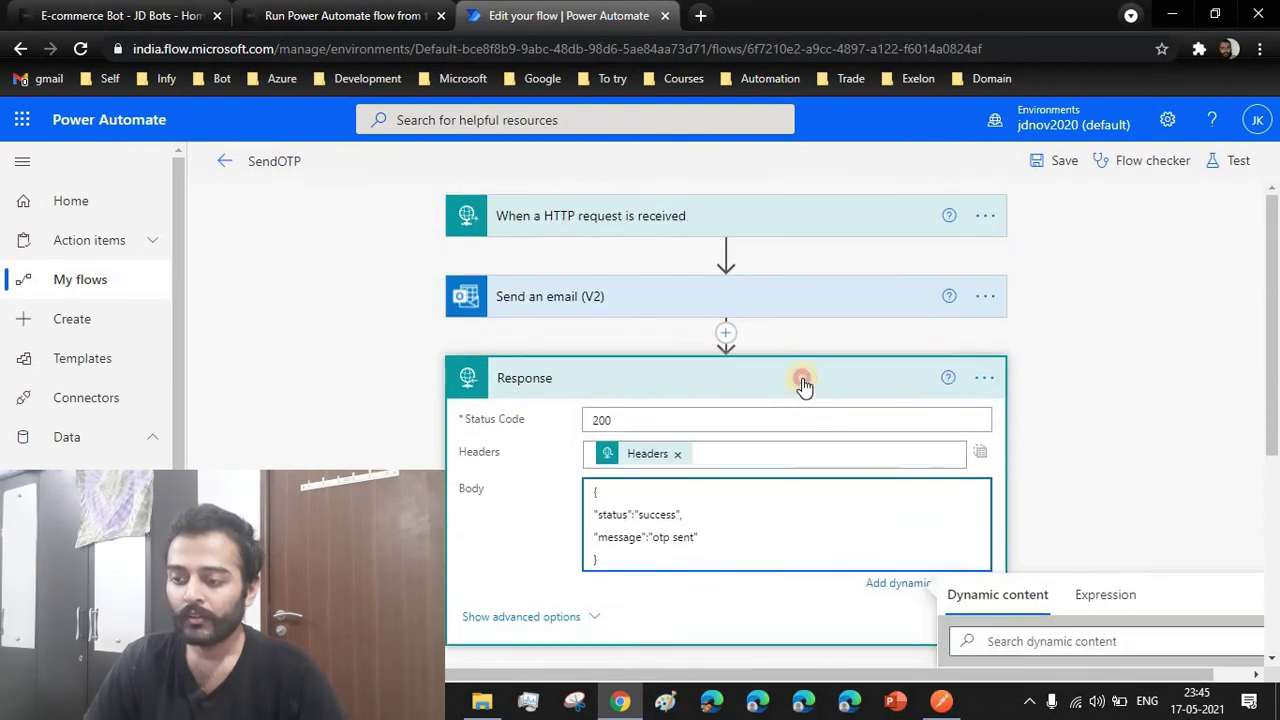
# Collapse the Response step, save the SendOTP flow, and expand its HTTP request trigger
pyautogui.click(803, 383)
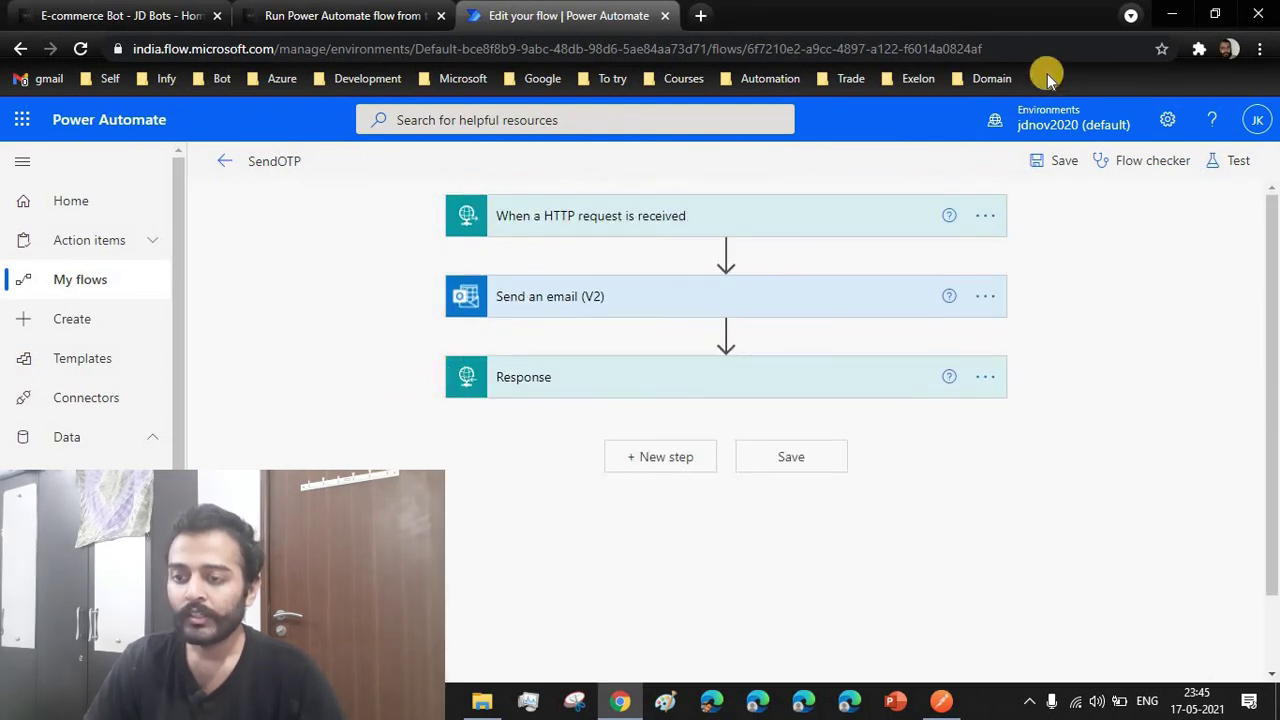
pyautogui.click(1052, 164)
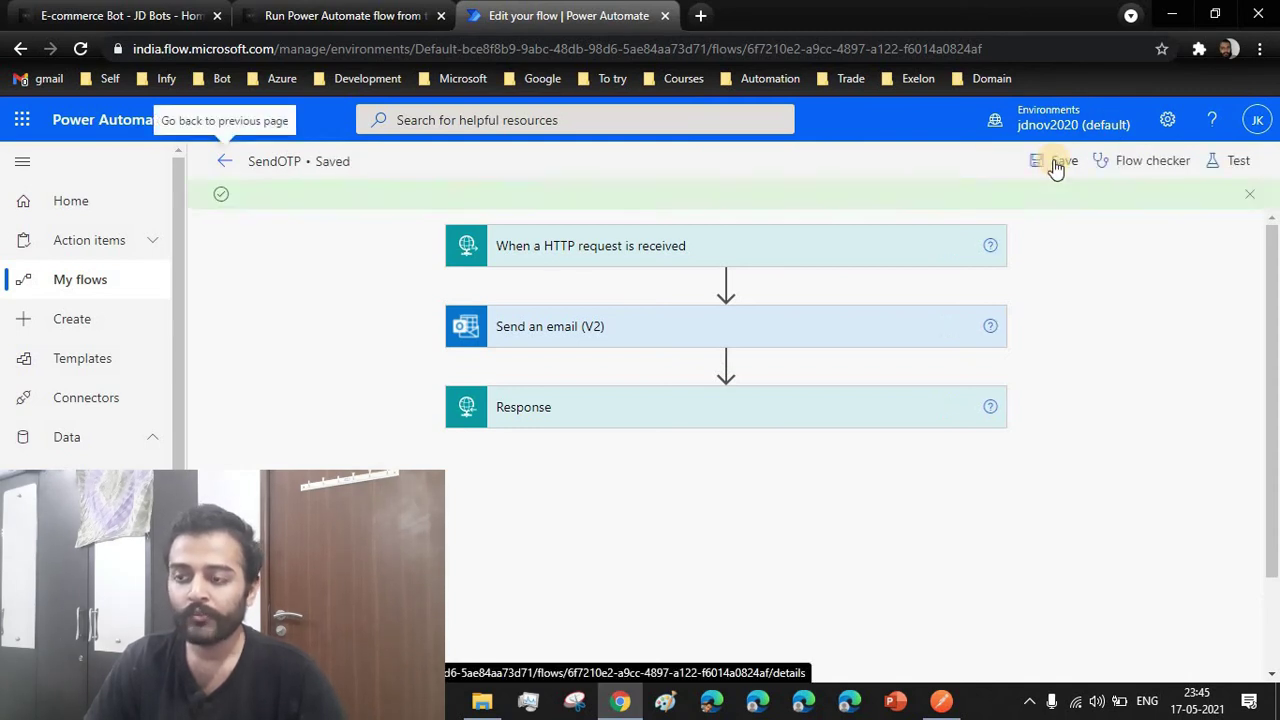
pyautogui.click(567, 258)
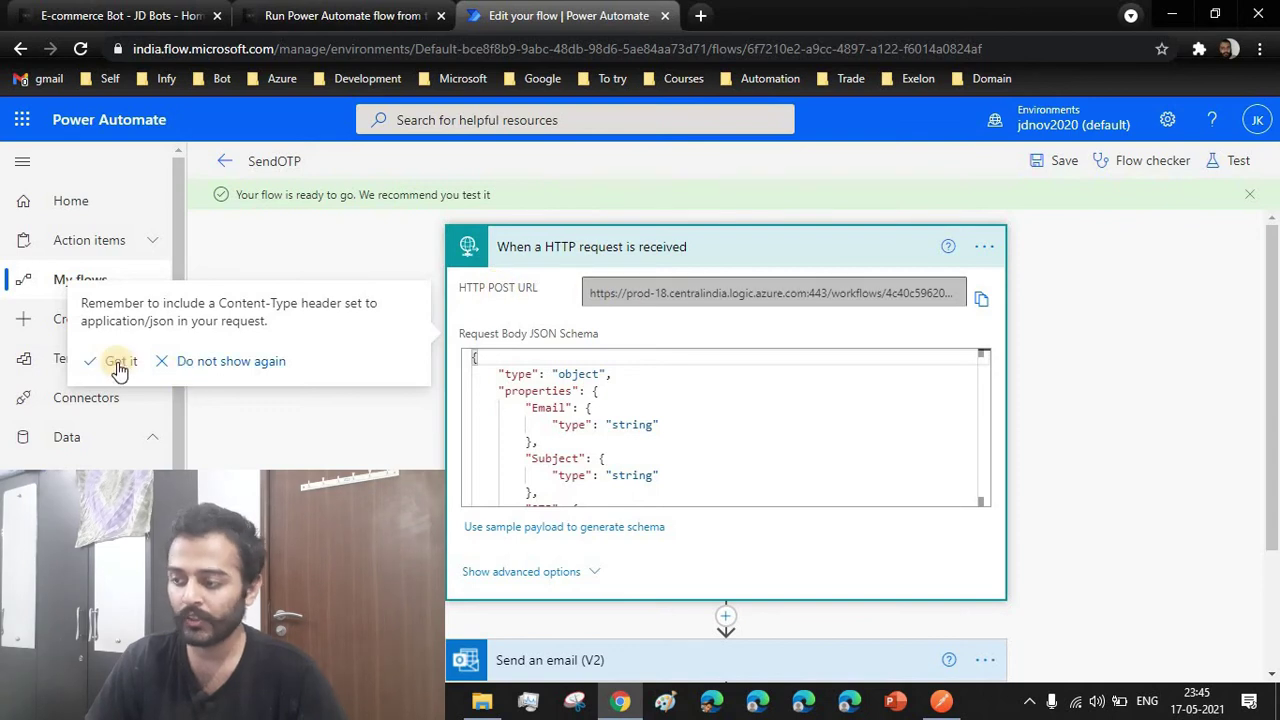
pyautogui.click(755, 294)
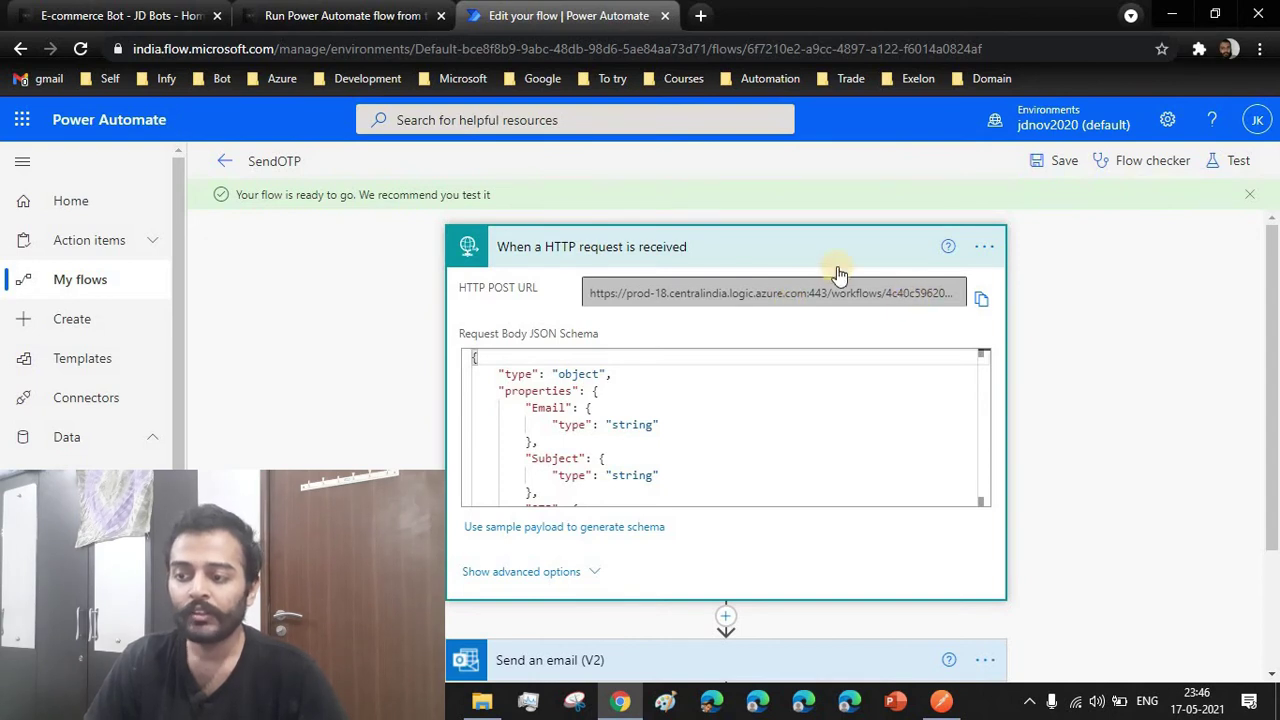
# Copy the HTTP trigger's generated POST URL
pyautogui.scroll(-5, 711, 369)
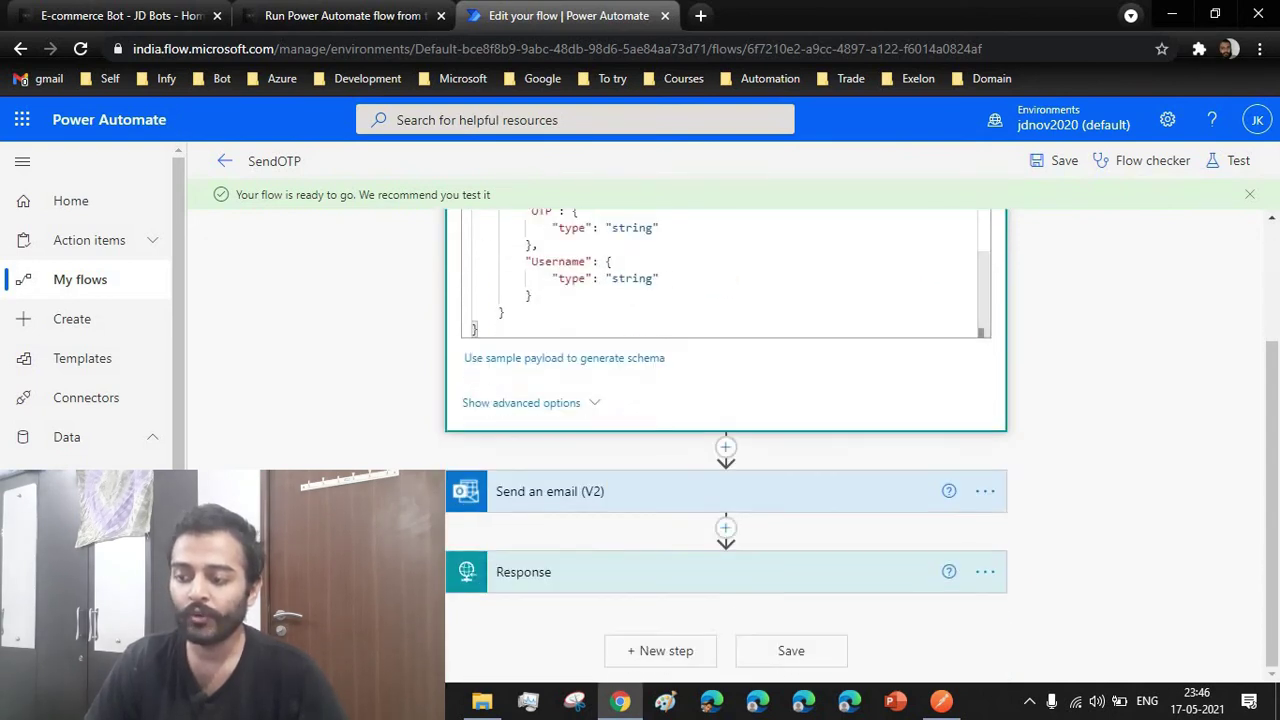
pyautogui.scroll(2, 680, 382)
pyautogui.scroll(5, 680, 382)
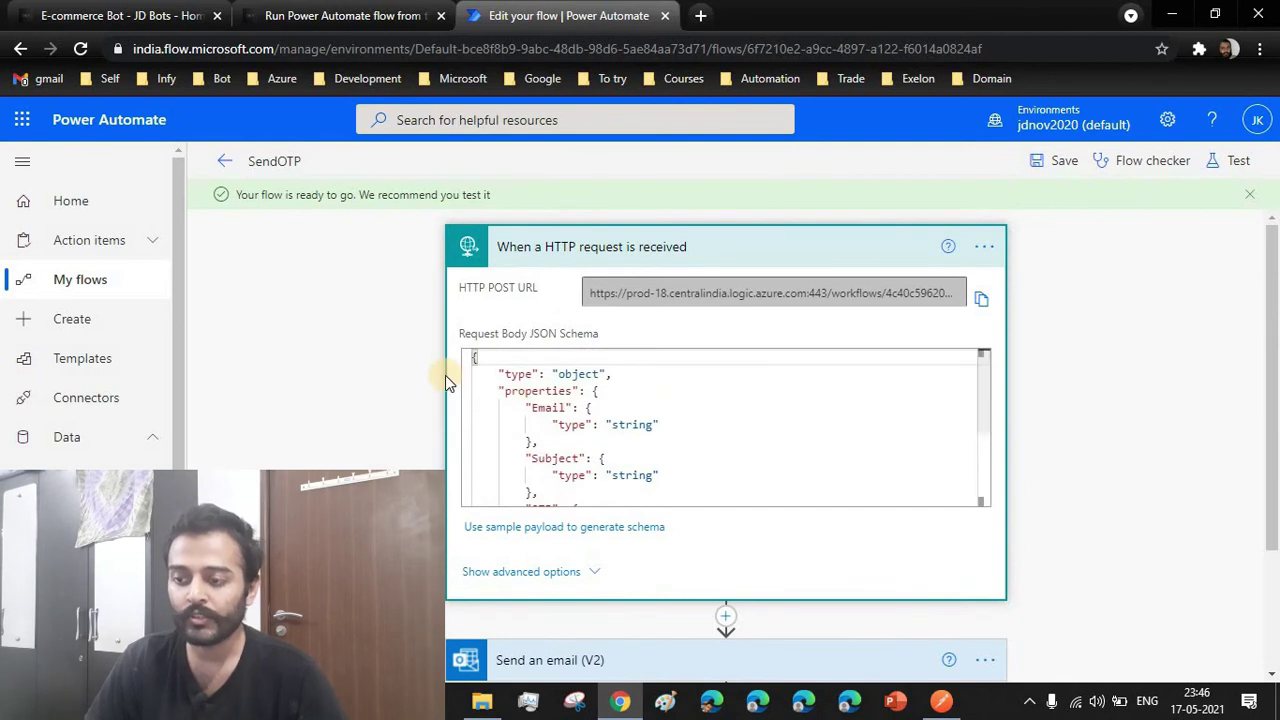
pyautogui.scroll(-5, 704, 390)
pyautogui.scroll(5, 726, 369)
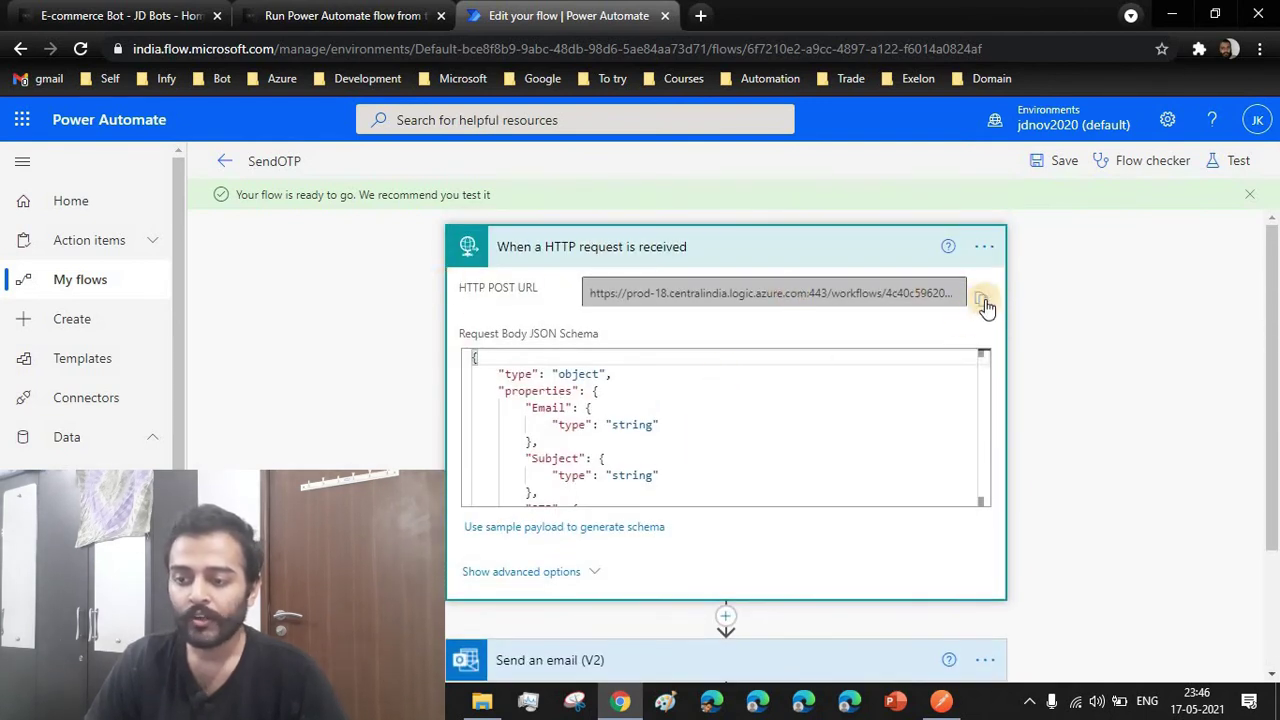
pyautogui.click(984, 303)
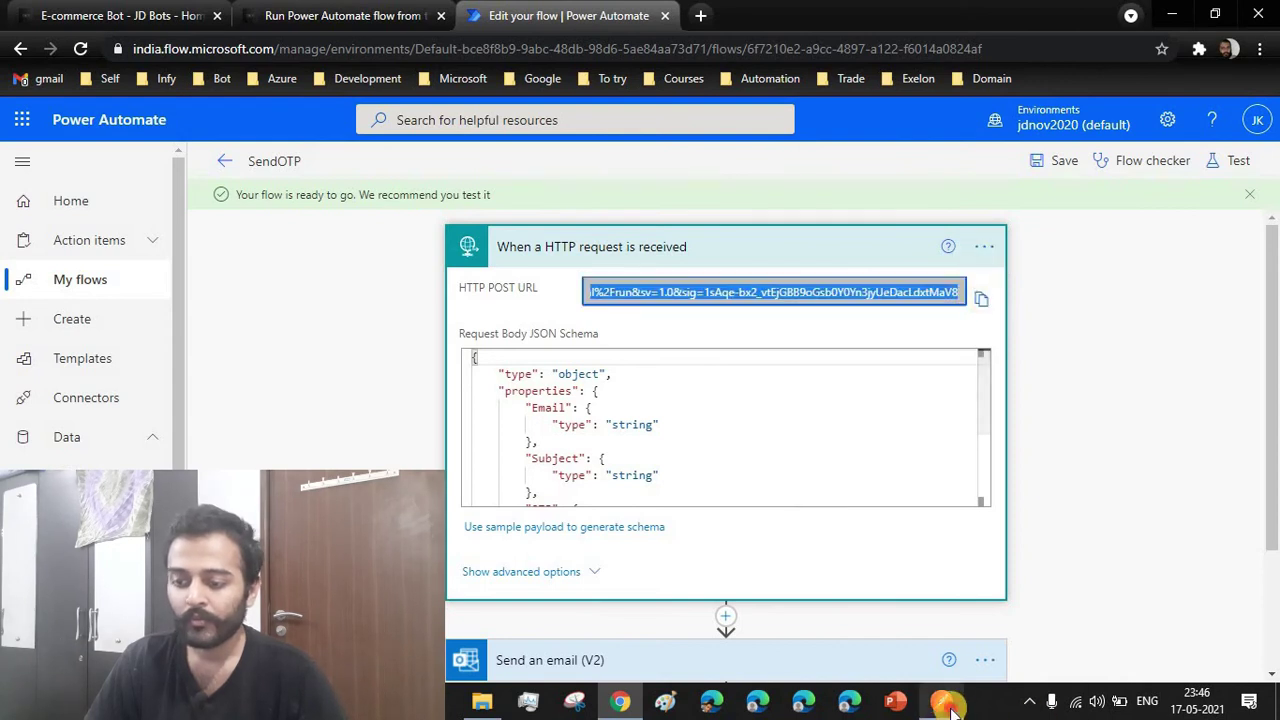
pyautogui.hotkey('alt', 'Tab')
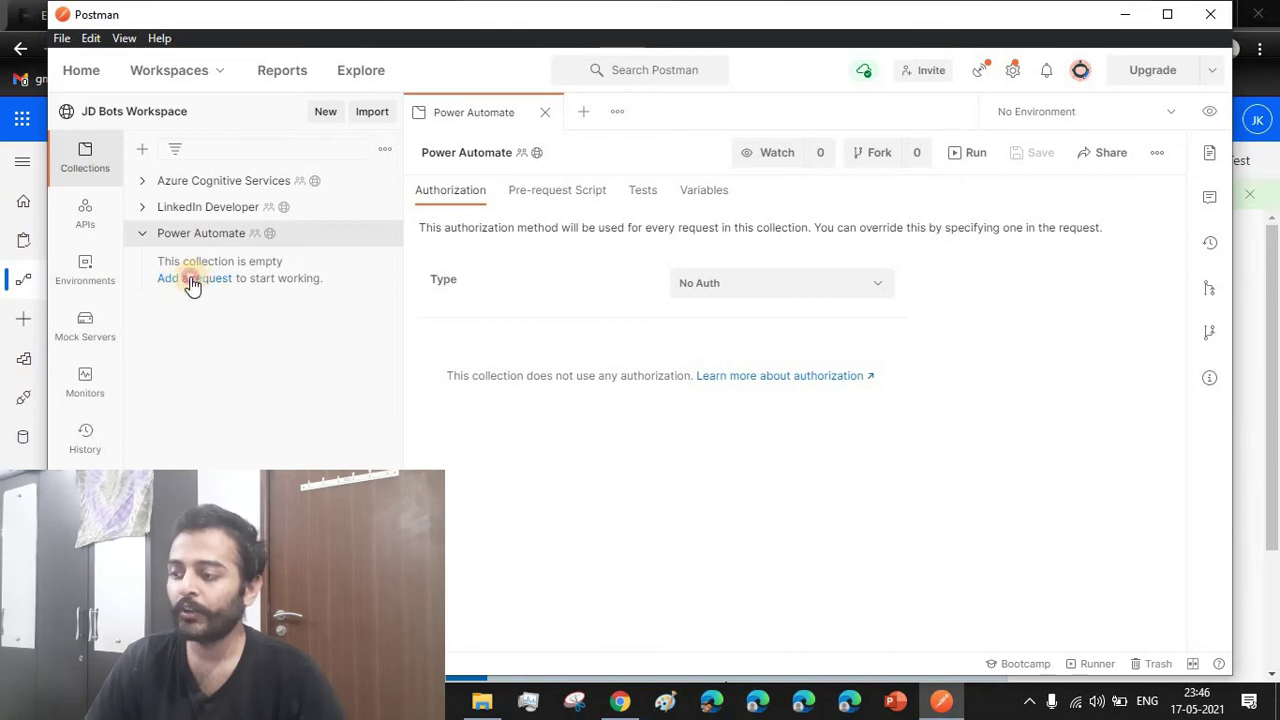
# Add a new request to the Power Automate collection and name it Send OTP Email
pyautogui.click(197, 280)
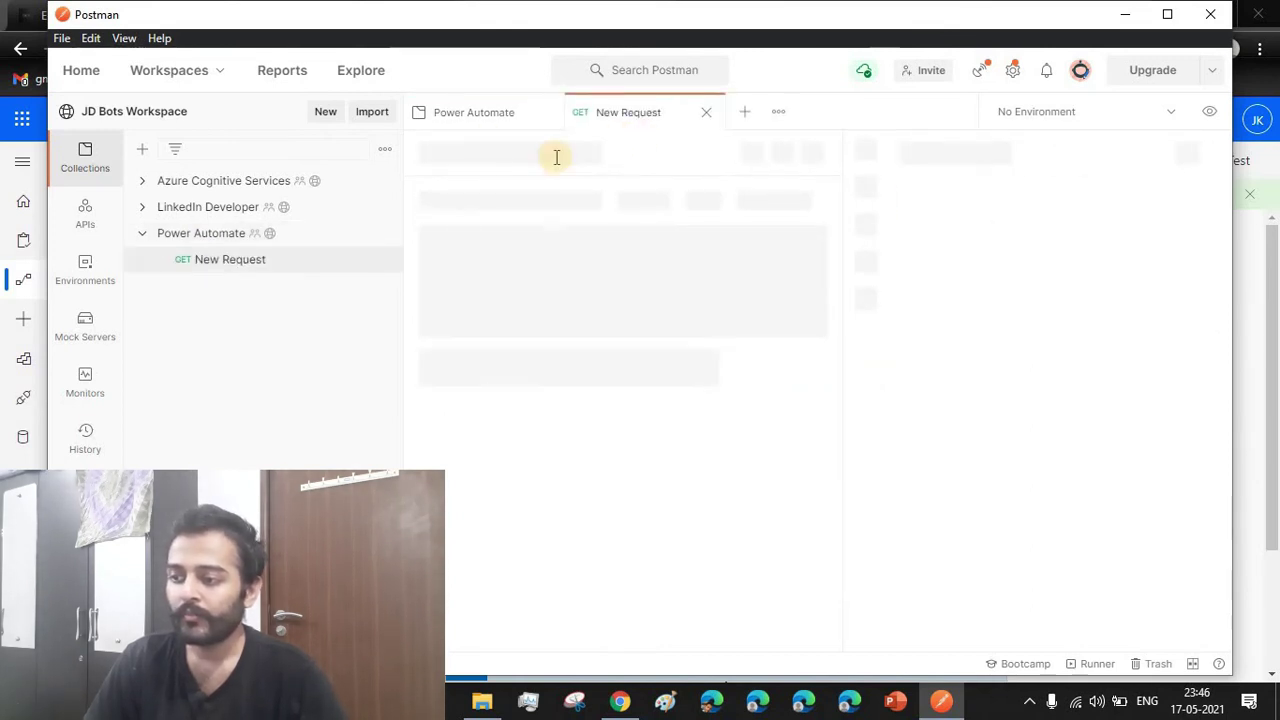
pyautogui.write('Trigger Power Automate Flow')
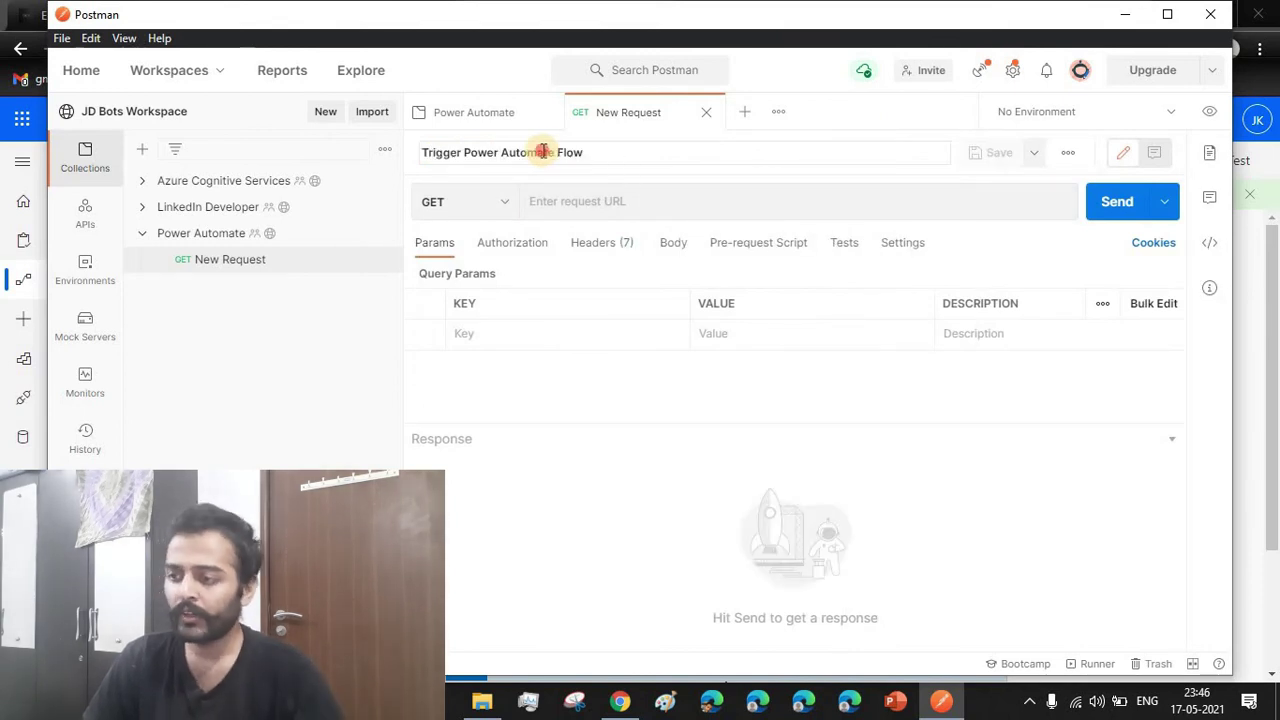
pyautogui.hotkey('ctrl', 'a')
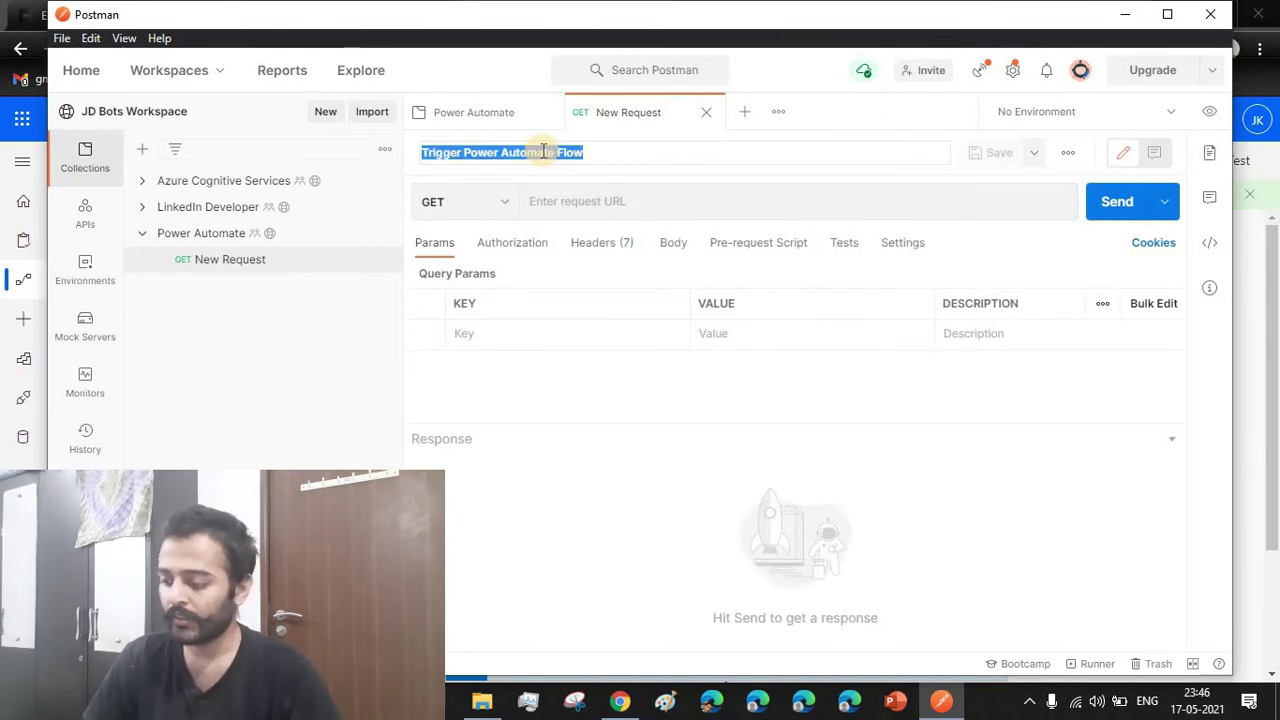
pyautogui.write('Send Ema')
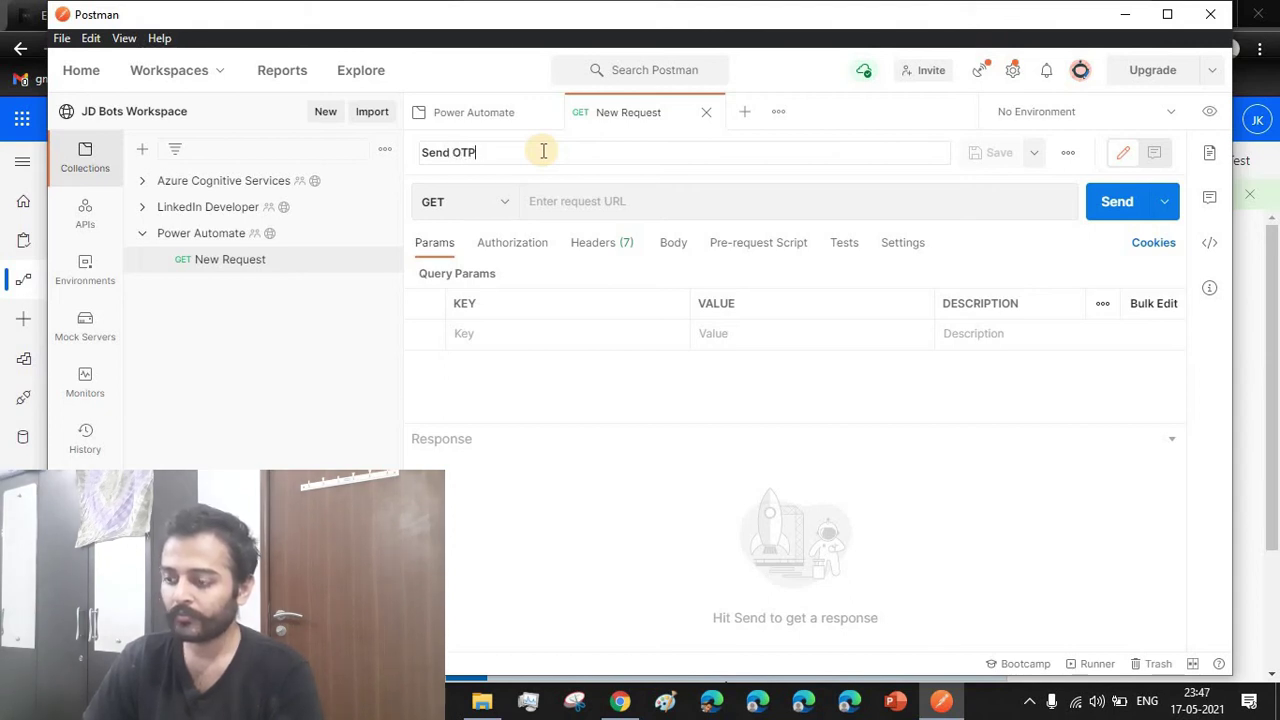
pyautogui.write('mail')
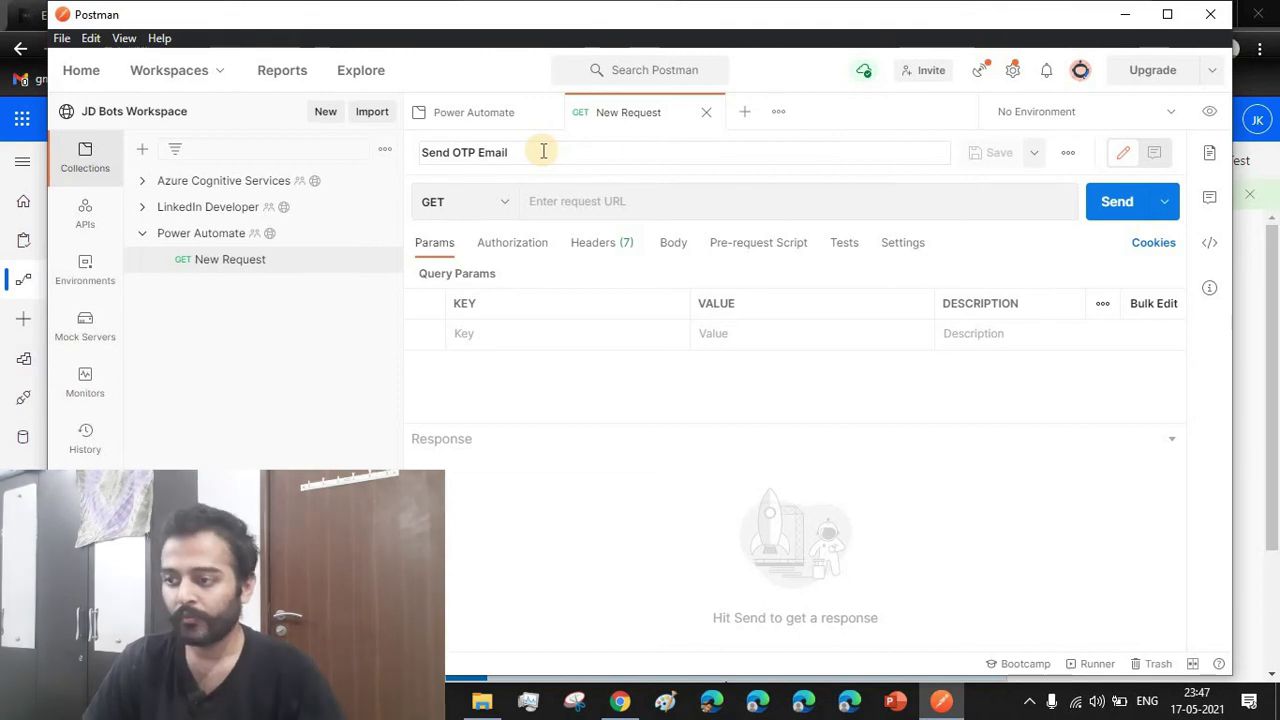
# Make the request a POST to the pasted flow trigger URL
pyautogui.click(468, 199)
pyautogui.click(466, 272)
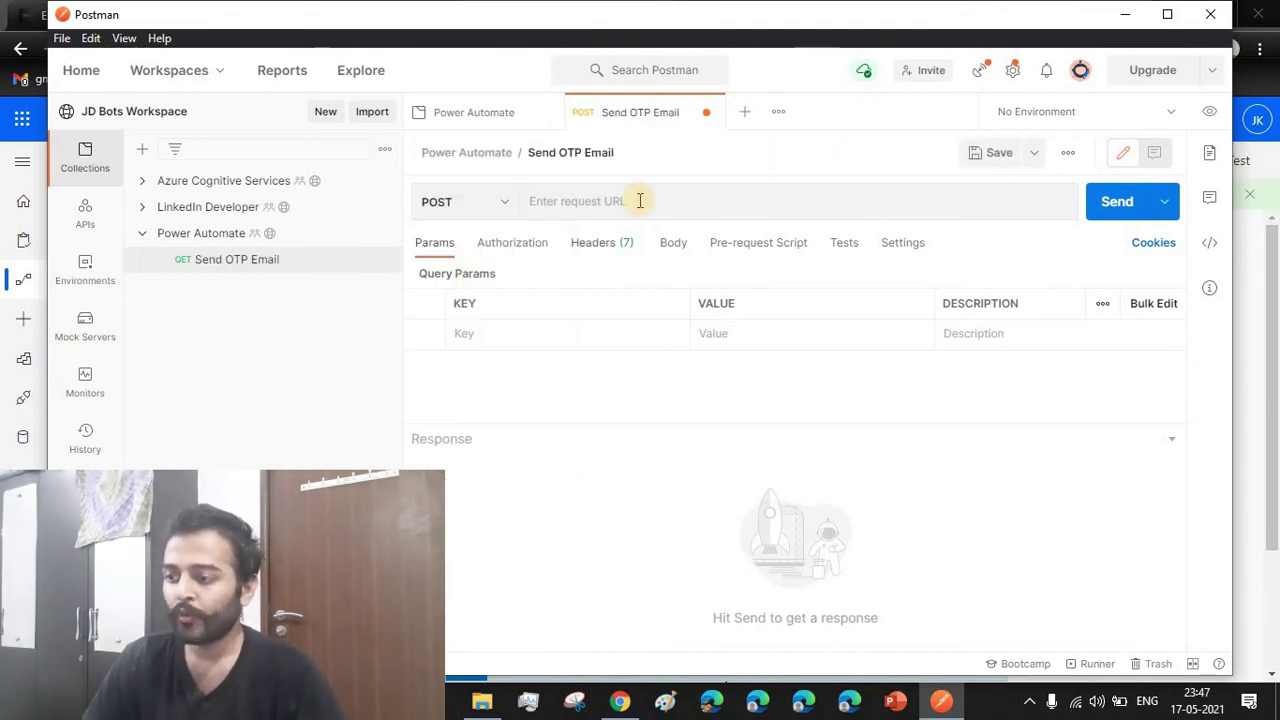
pyautogui.click(639, 200)
pyautogui.hotkey('ctrl', 'v')
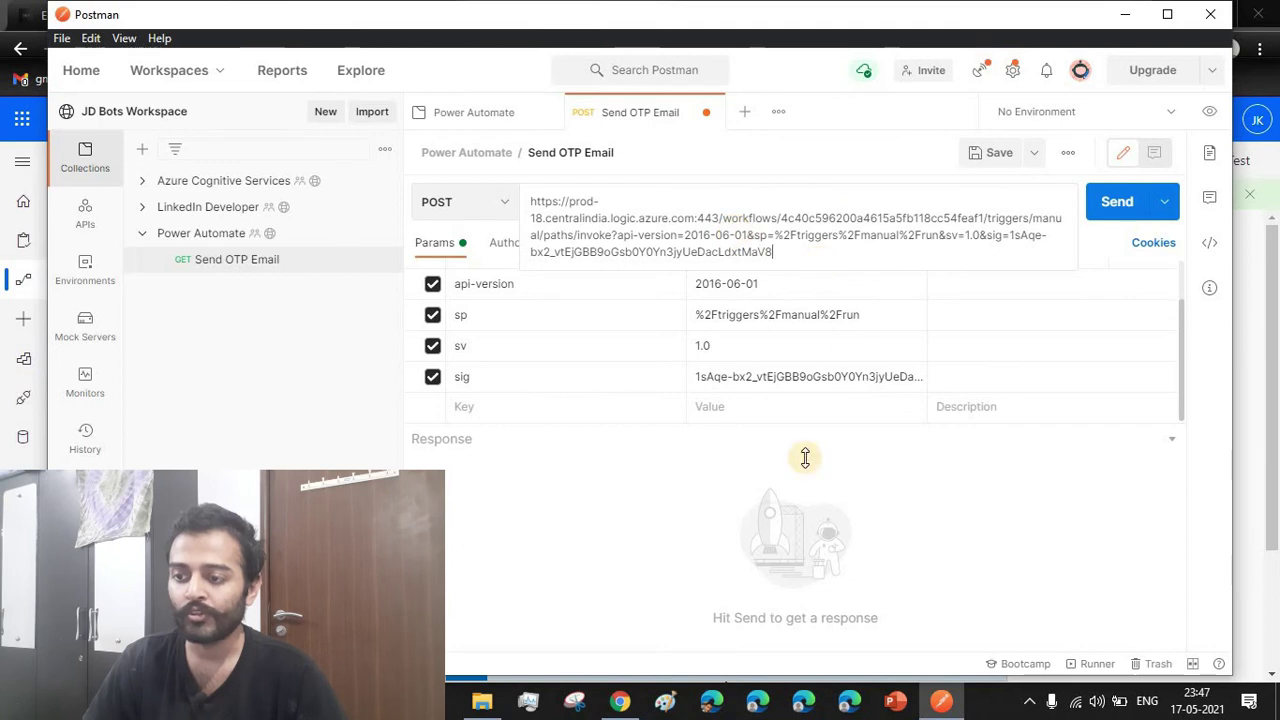
pyautogui.click(612, 478)
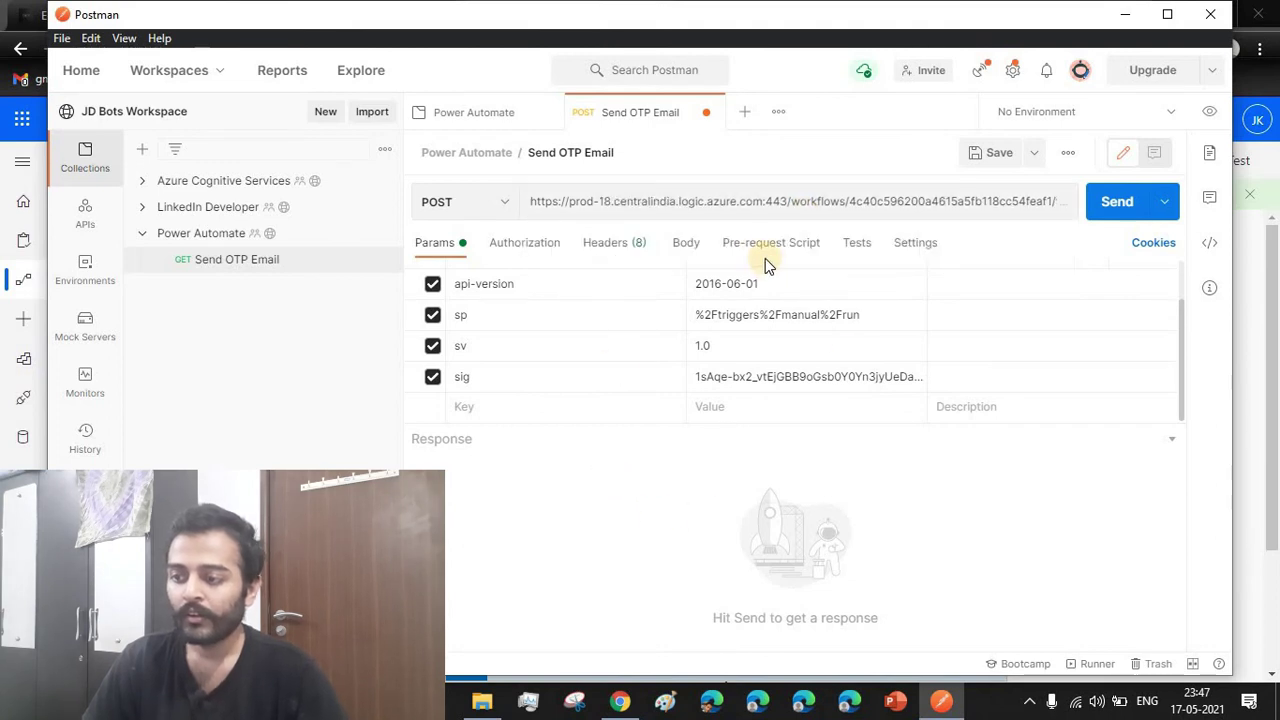
# Add a Content-Type header of application/json and open the request body editor
pyautogui.click(605, 248)
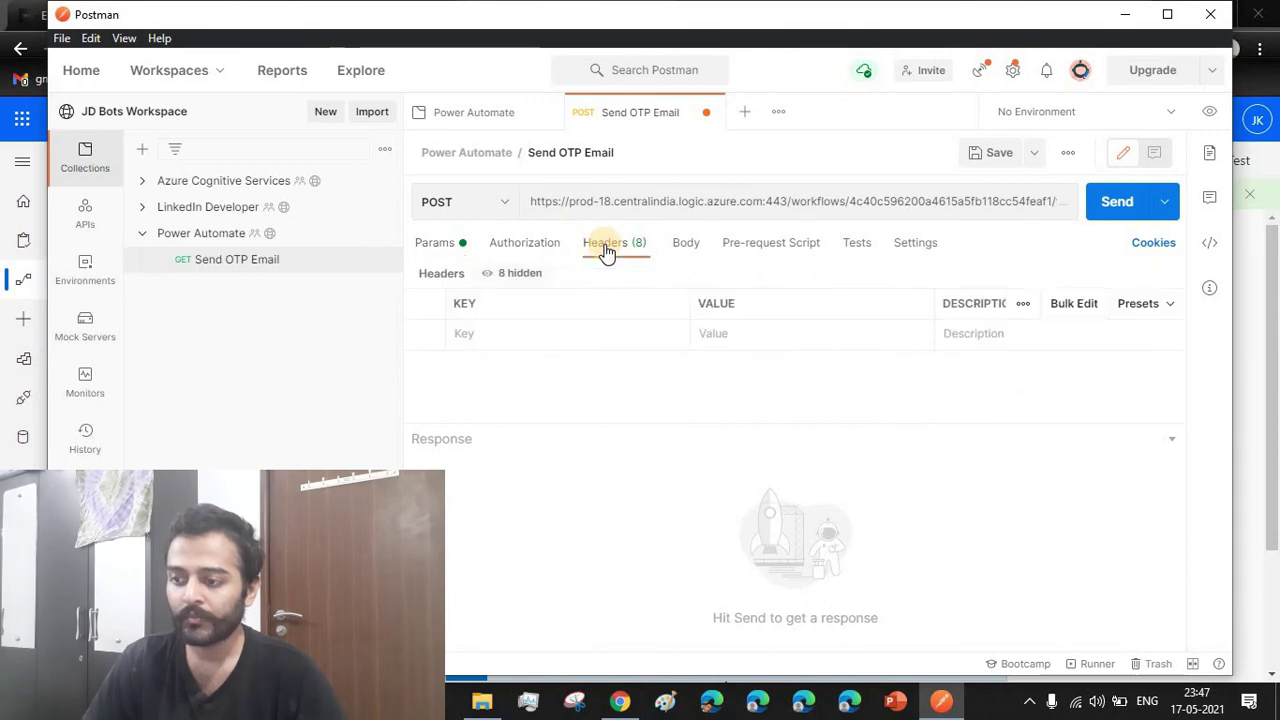
pyautogui.click(525, 330)
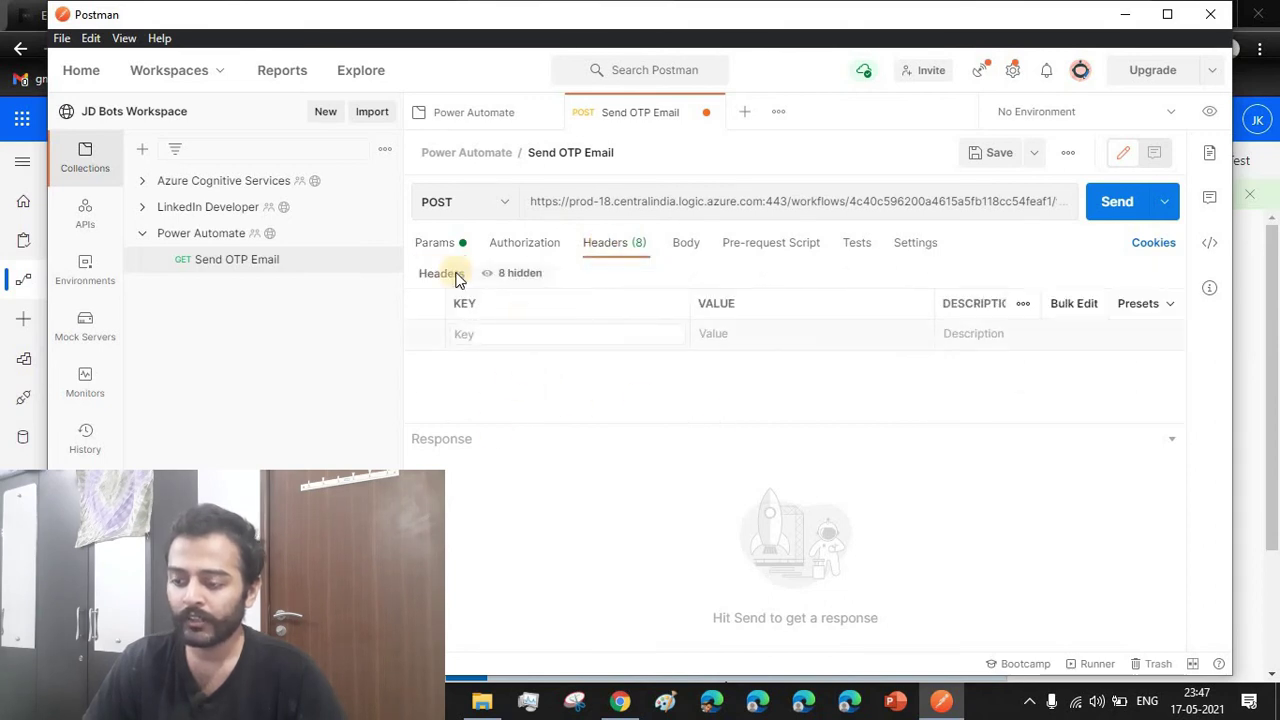
pyautogui.write('C')
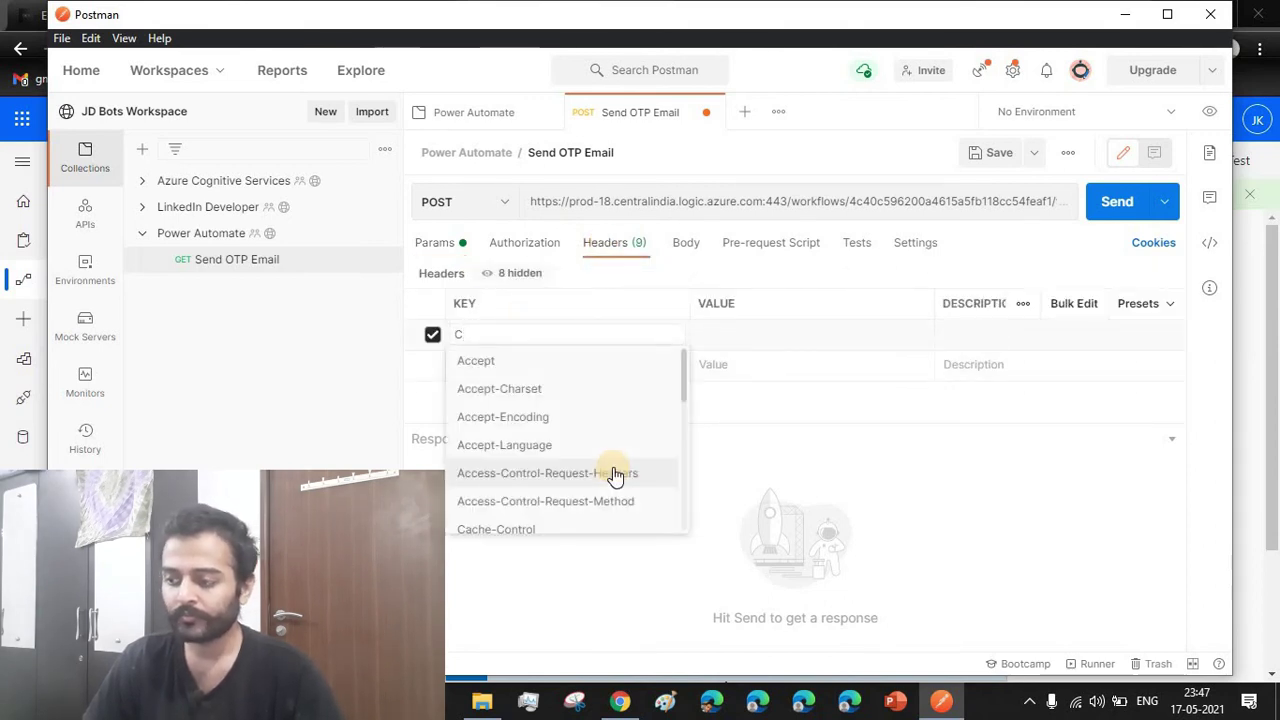
pyautogui.write('on')
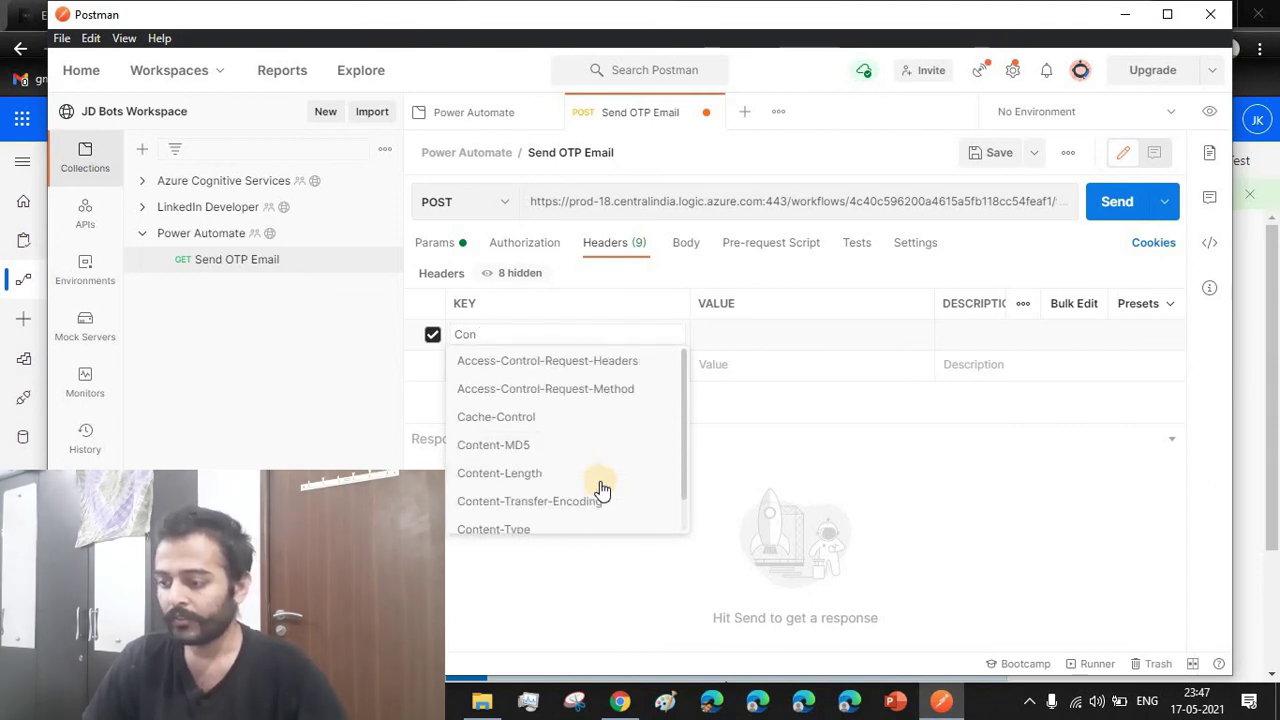
pyautogui.click(522, 529)
pyautogui.click(757, 332)
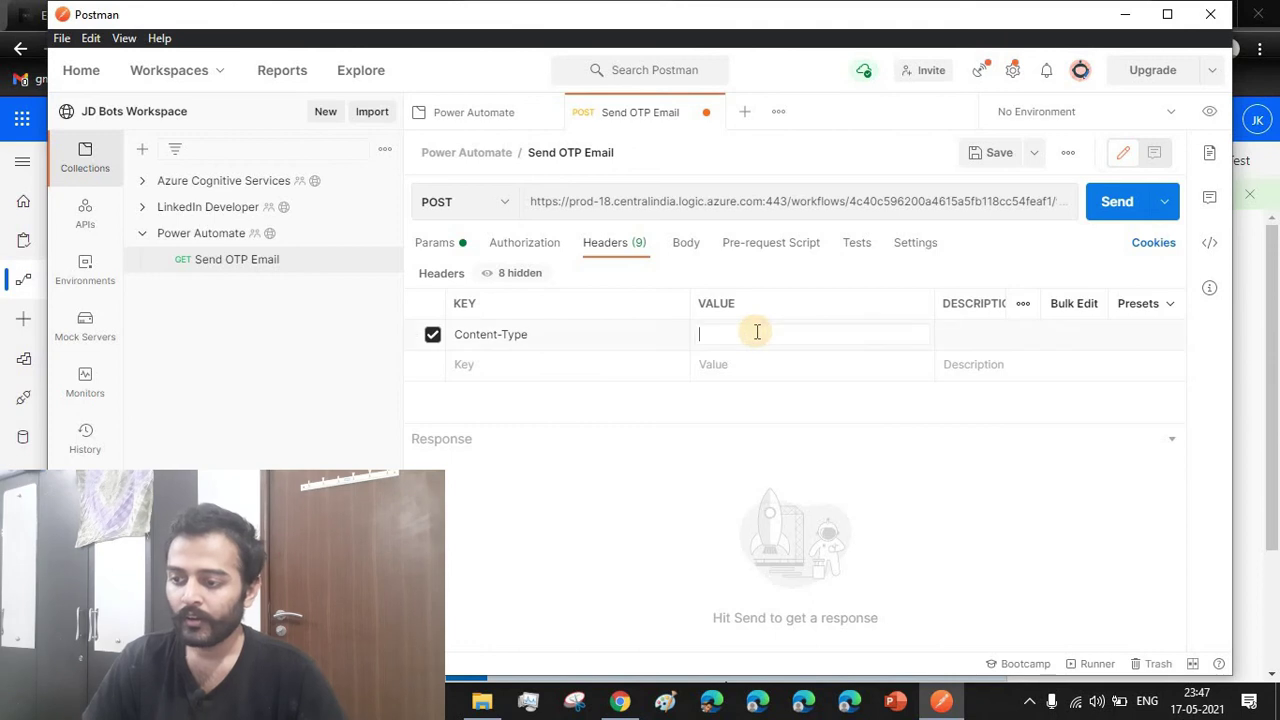
pyautogui.write('app')
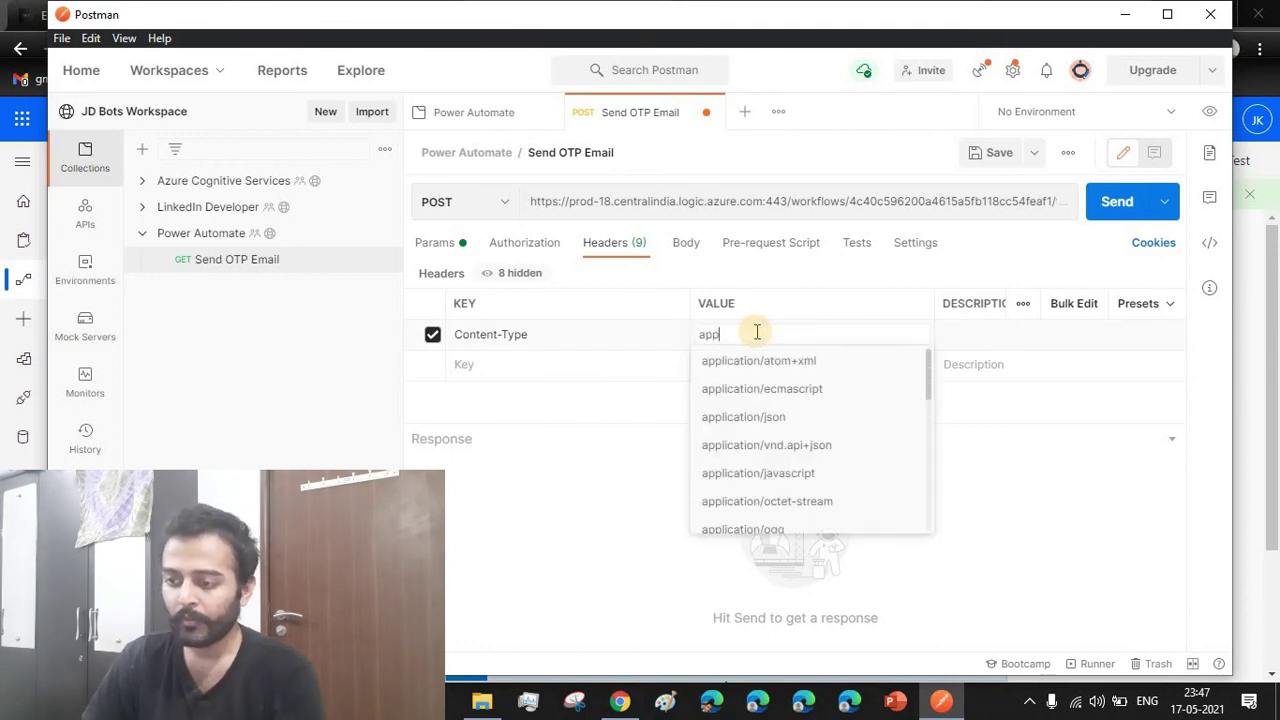
pyautogui.click(760, 417)
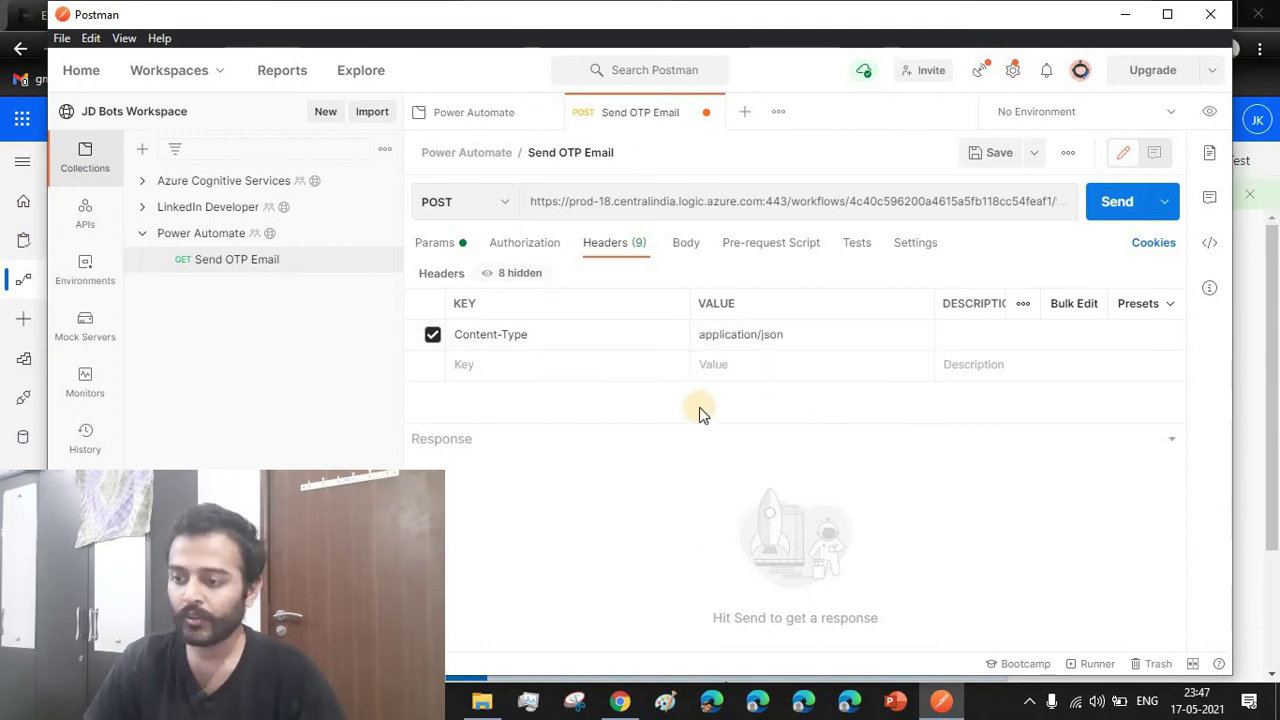
pyautogui.click(686, 242)
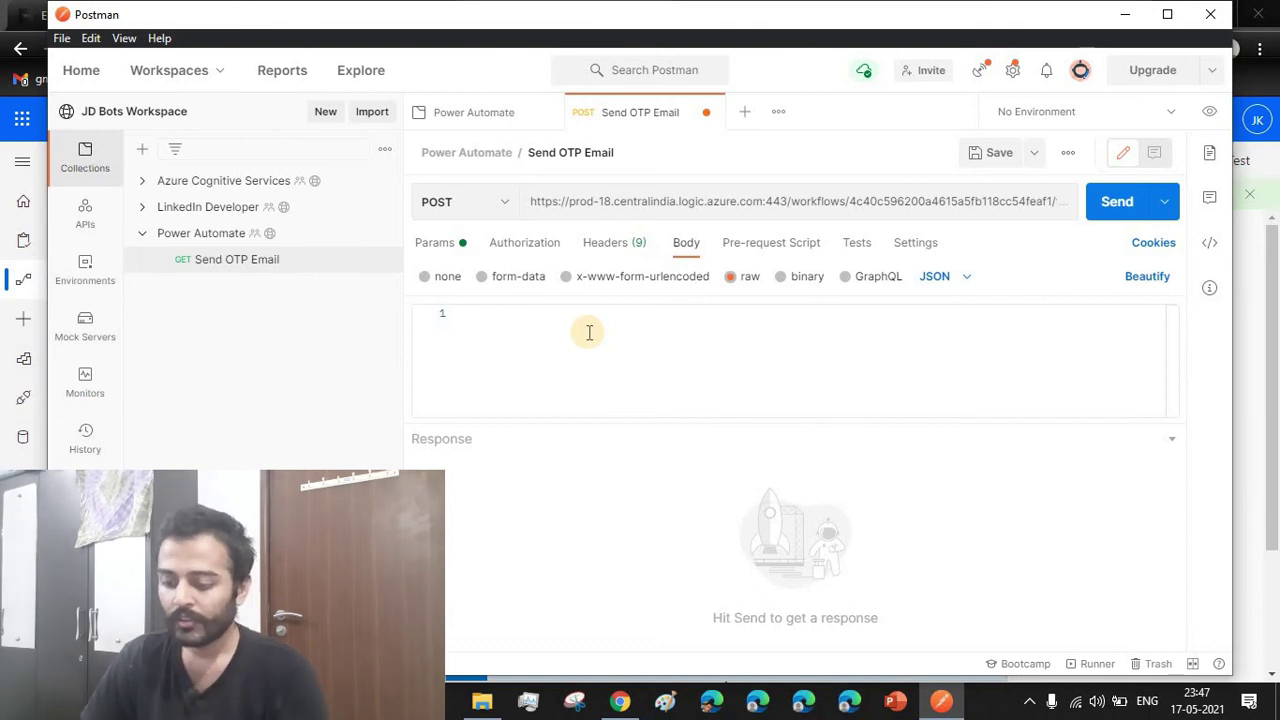
# Start the JSON body with braces and an Email key, checking the flow's trigger schema
pyautogui.write('{')
pyautogui.press('Return')
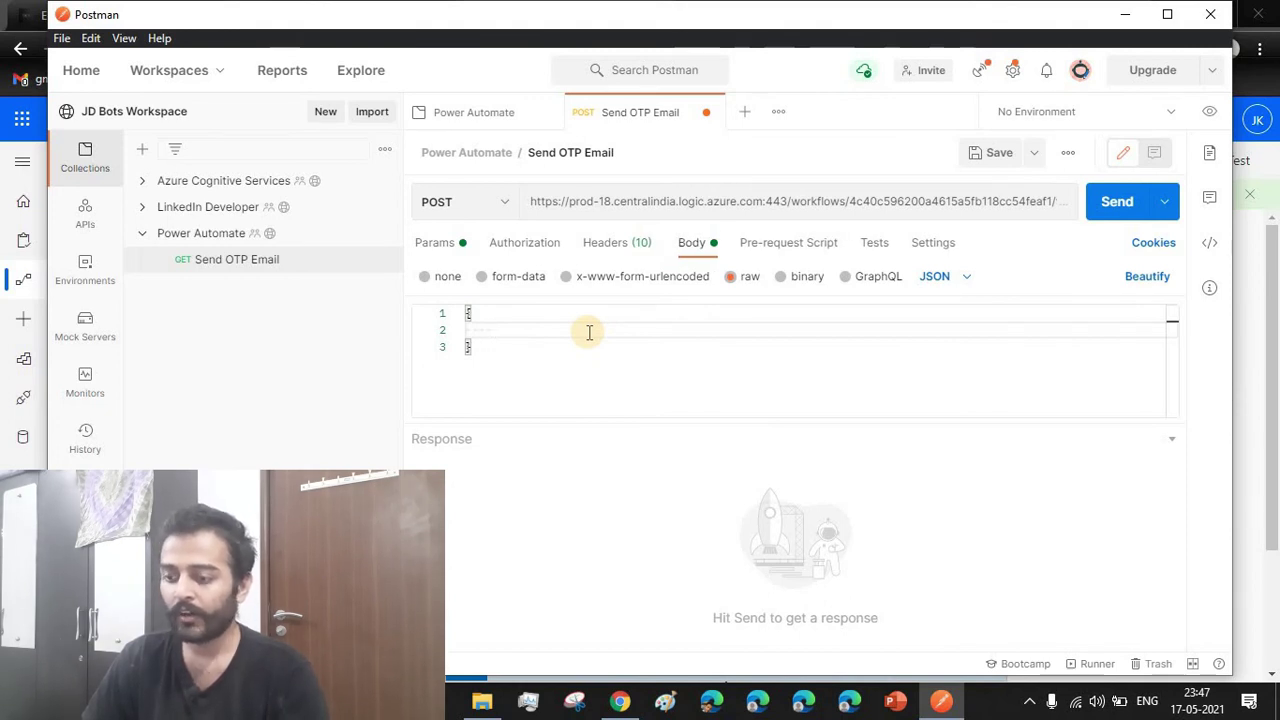
pyautogui.click(634, 703)
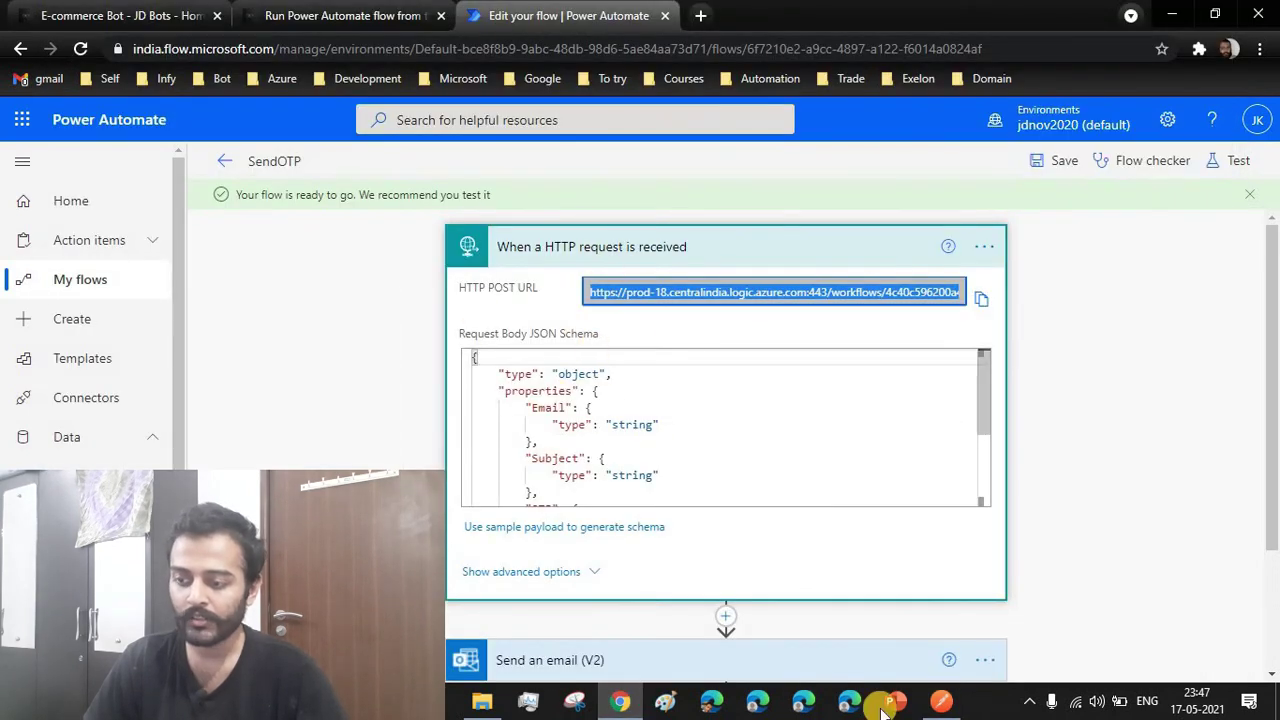
pyautogui.click(941, 703)
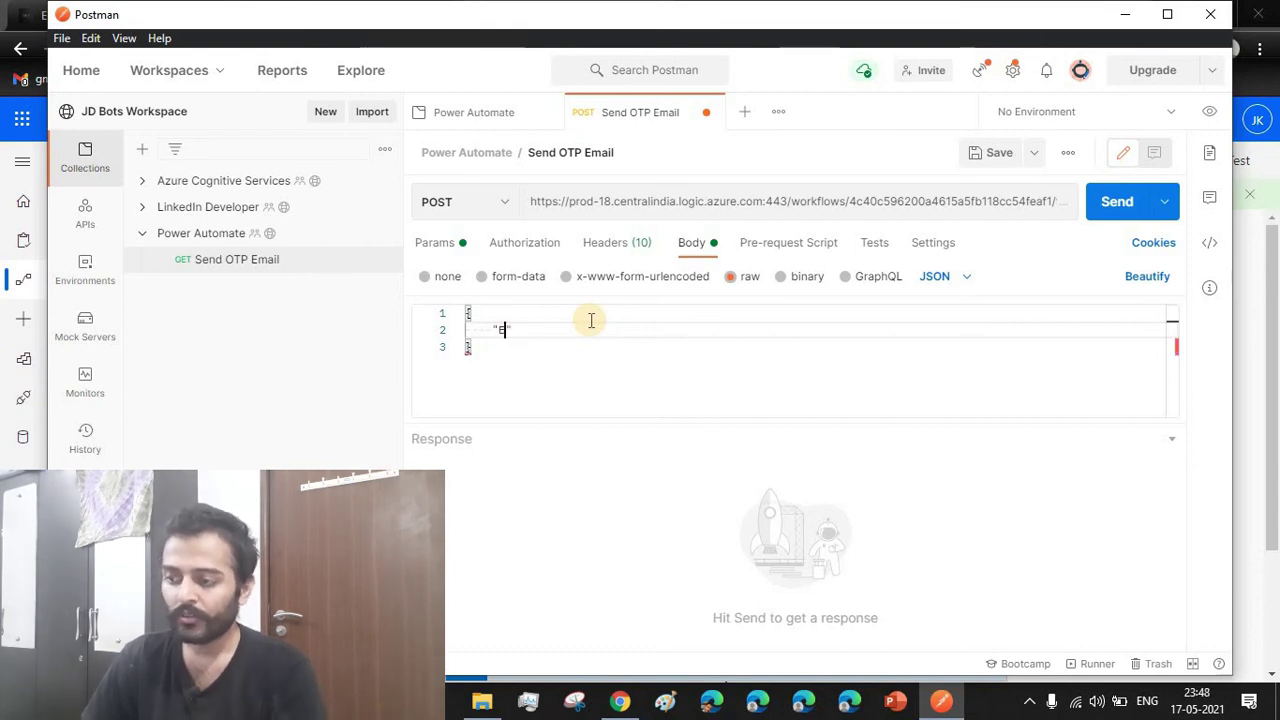
pyautogui.write('mail')
pyautogui.click(619, 702)
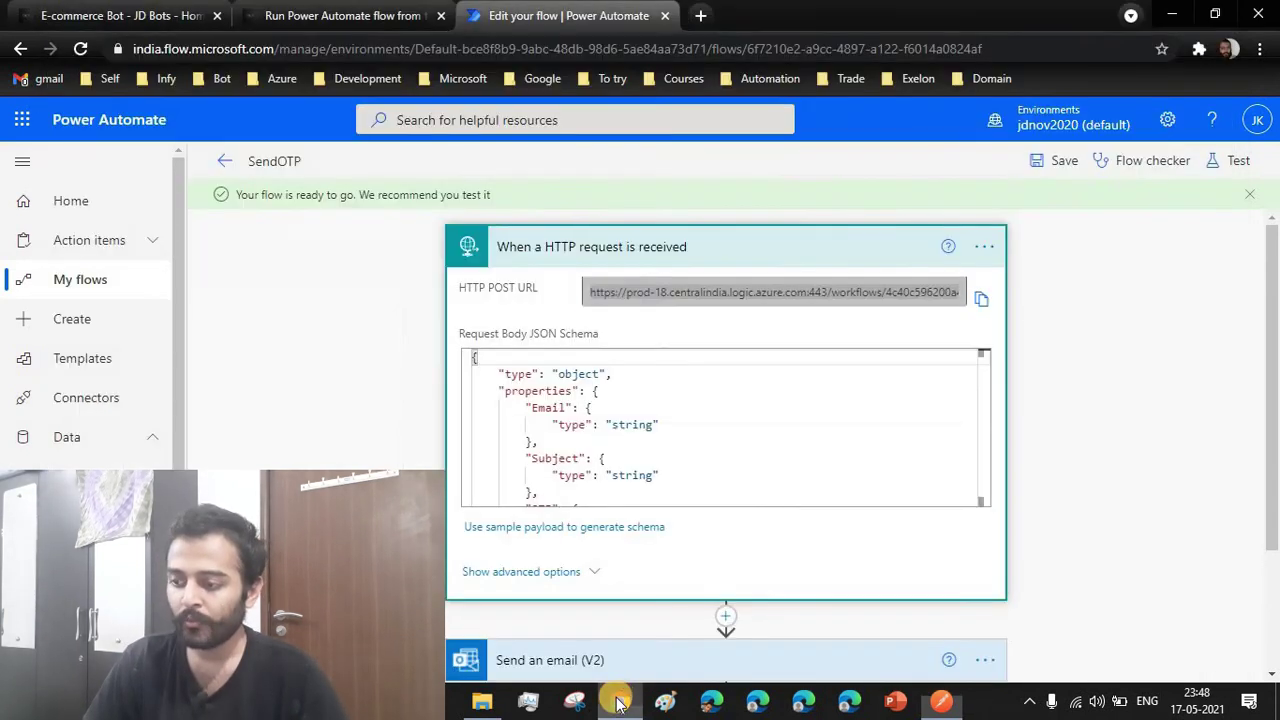
pyautogui.doubleClick(545, 410)
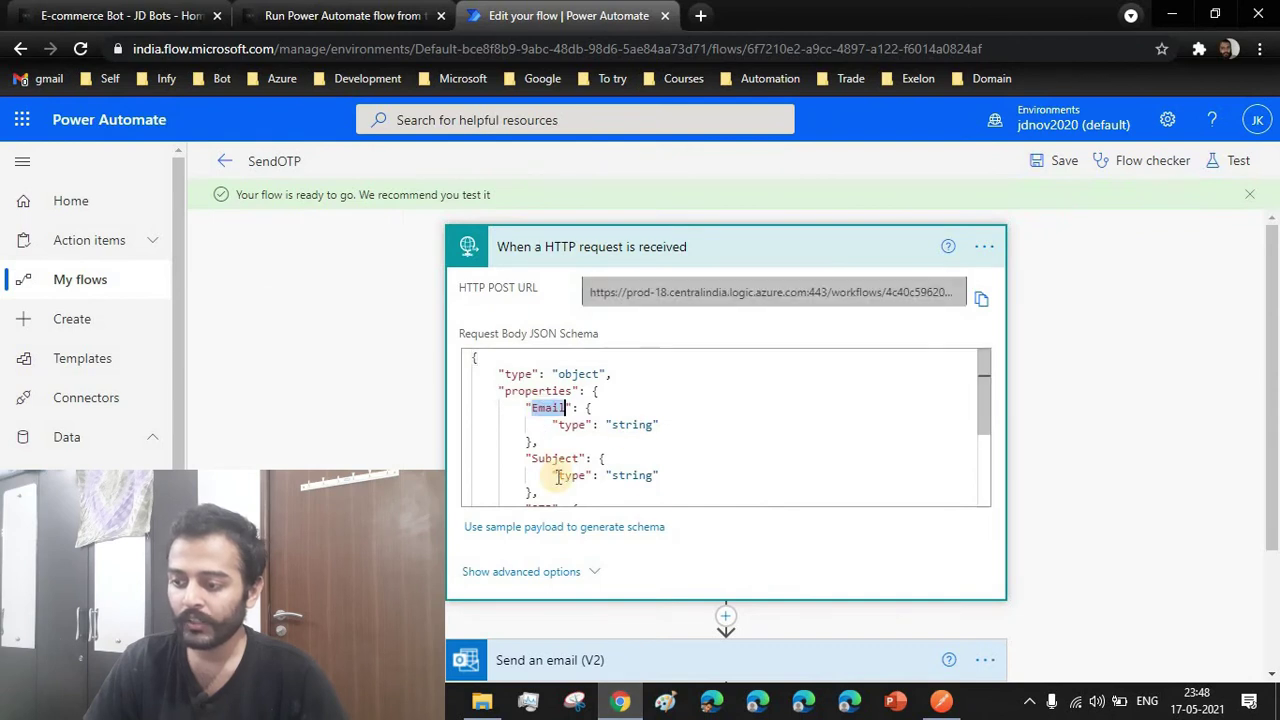
pyautogui.scroll(-3, 551, 471)
pyautogui.scroll(3, 551, 471)
pyautogui.scroll(-3, 545, 460)
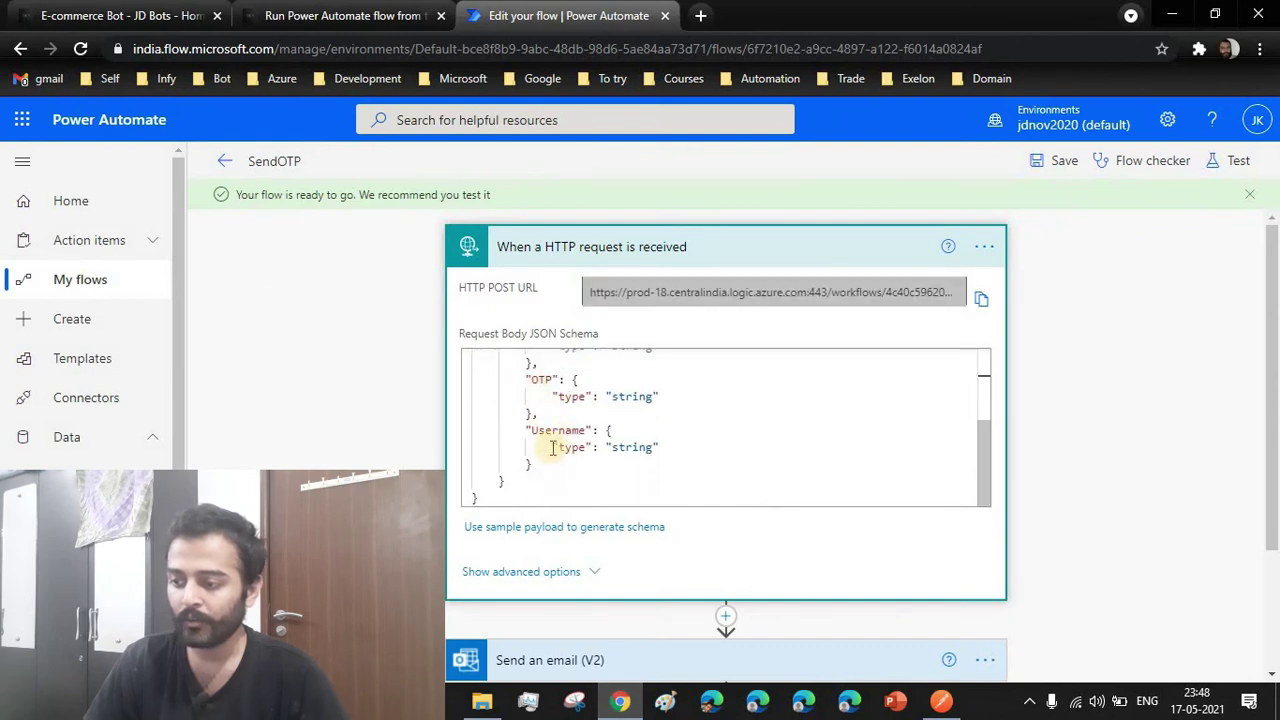
pyautogui.scroll(3, 603, 449)
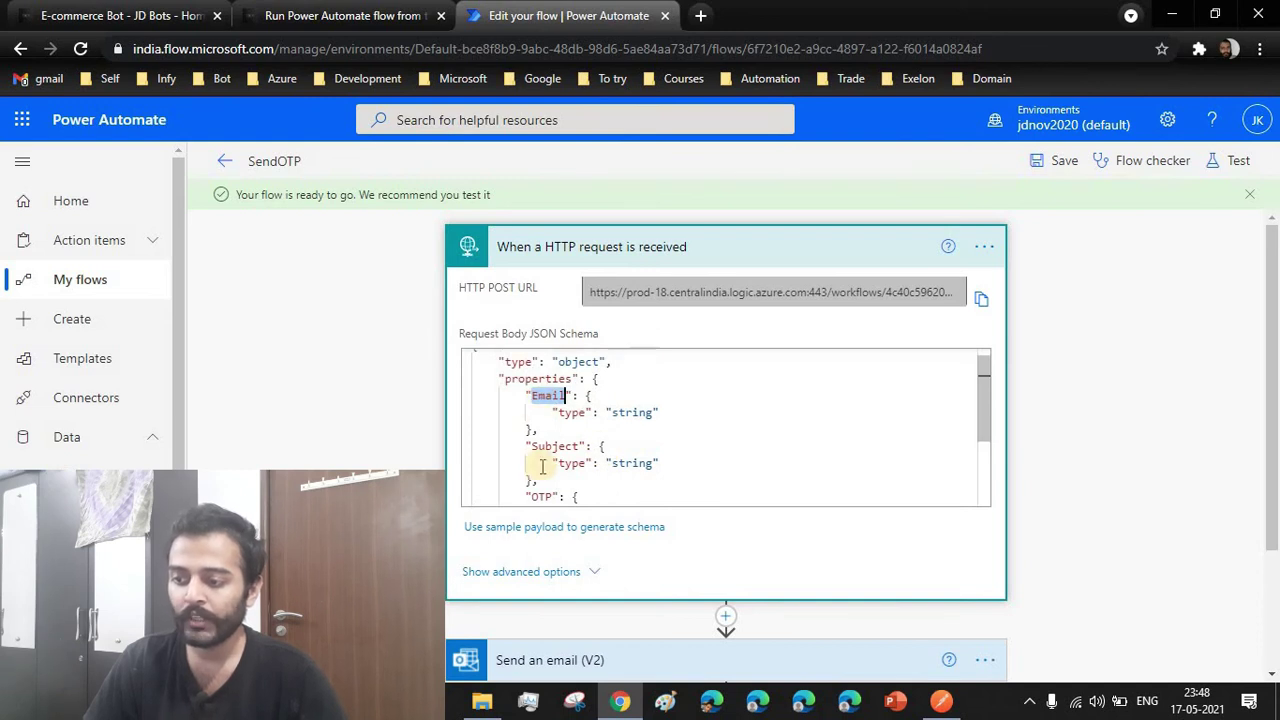
pyautogui.click(942, 700)
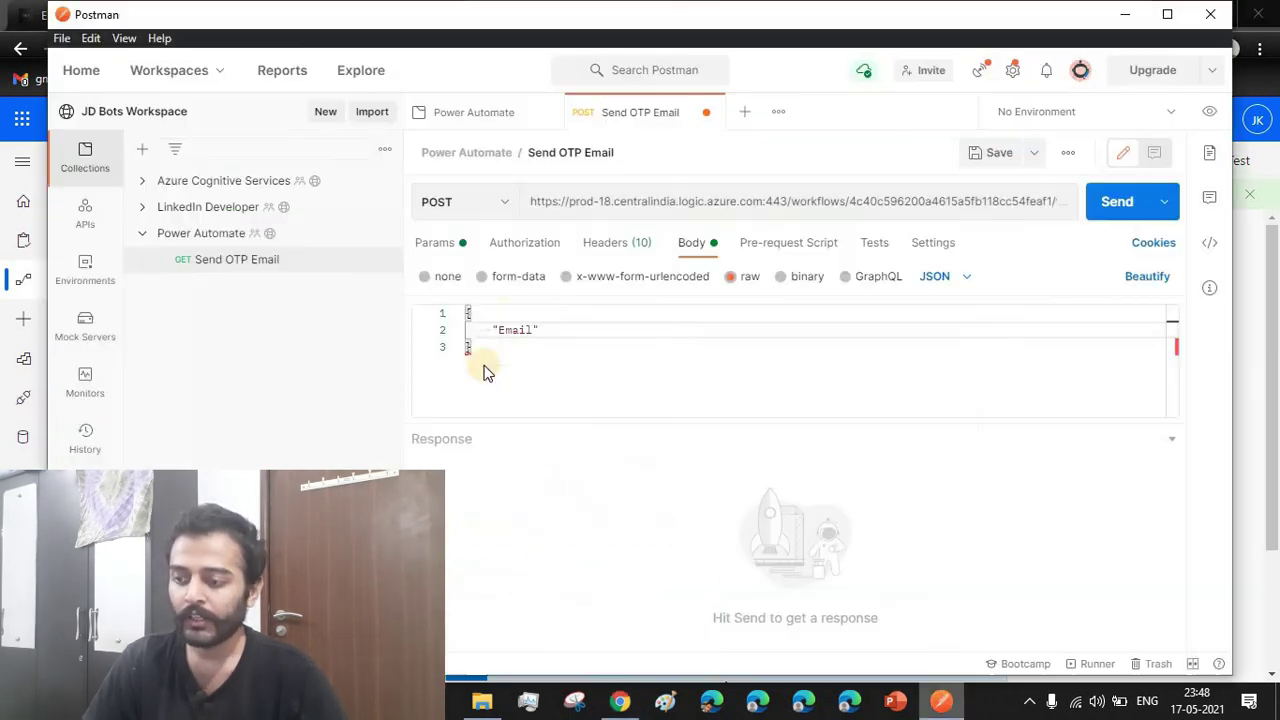
pyautogui.write(':')
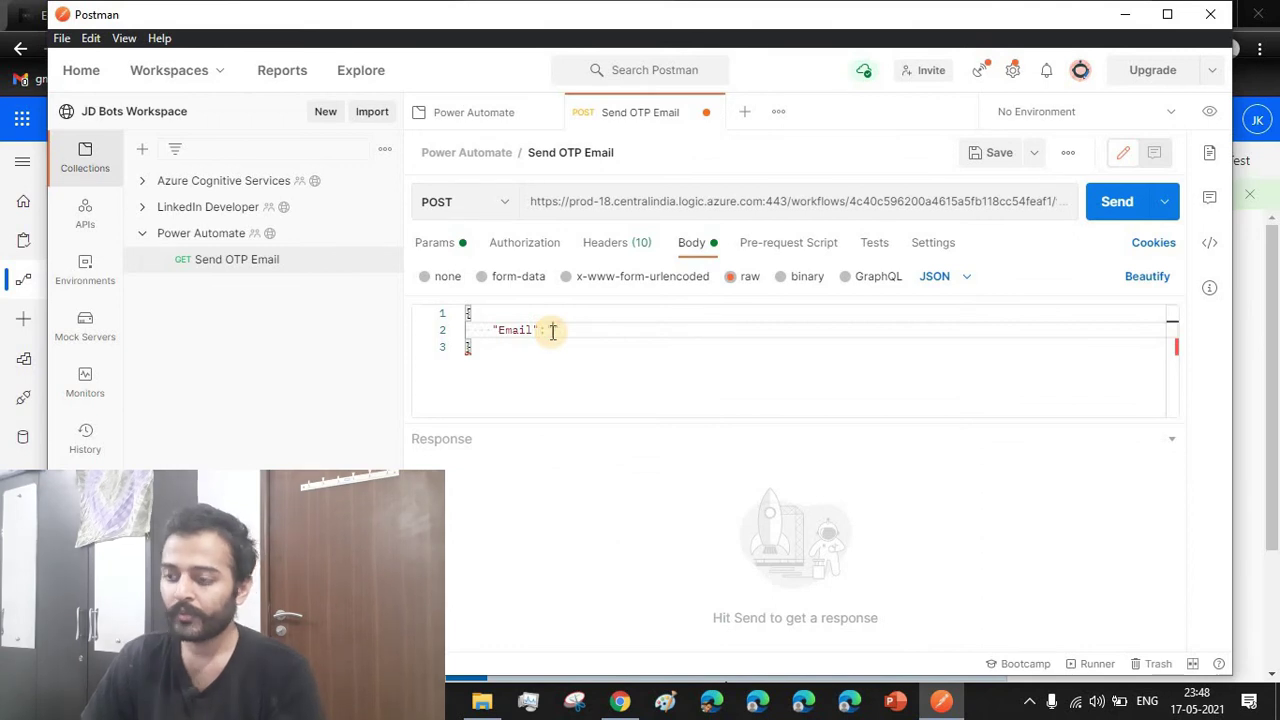
pyautogui.write('",')
pyautogui.press('Return')
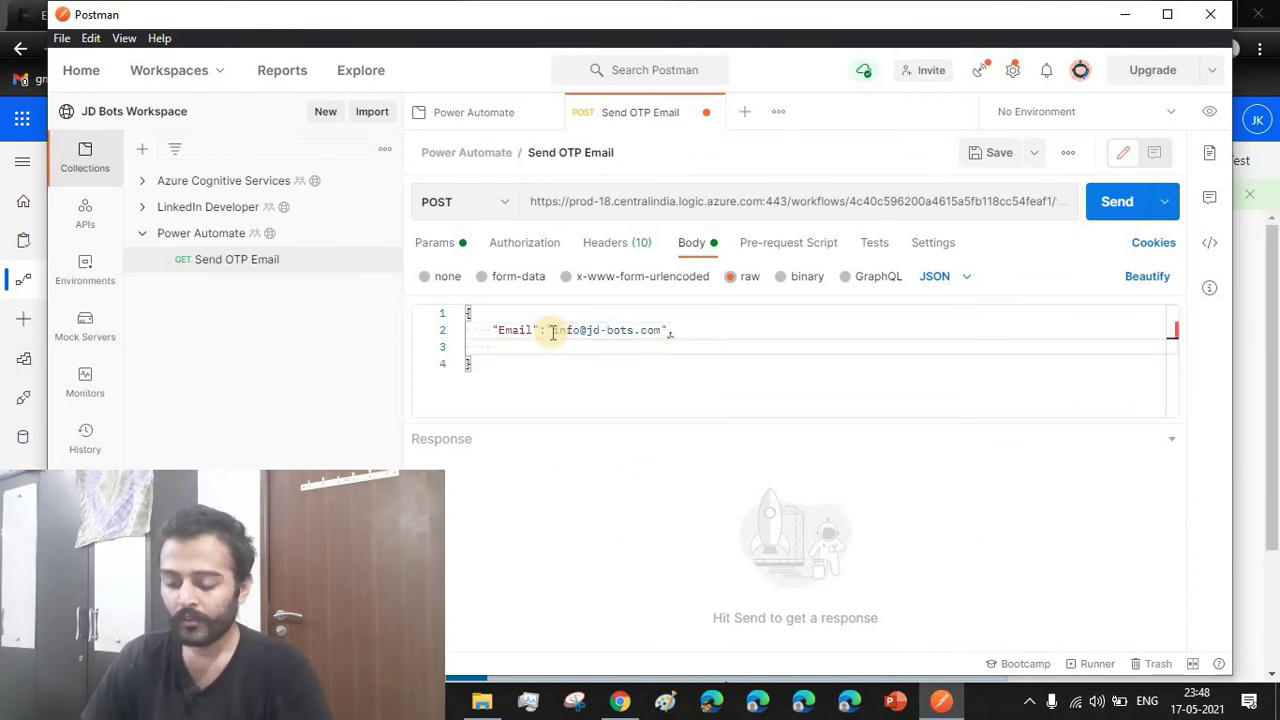
pyautogui.write('"')
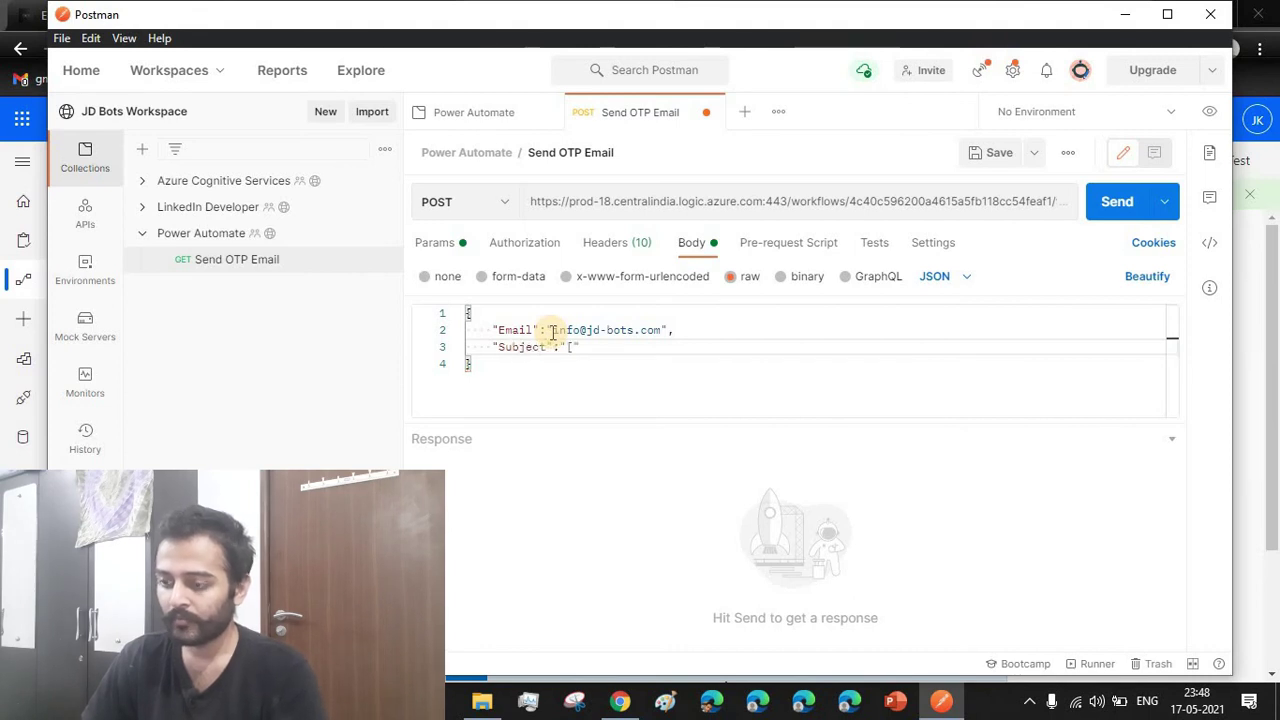
pyautogui.write('Subject": "[NaamiChocos] Email Verification')
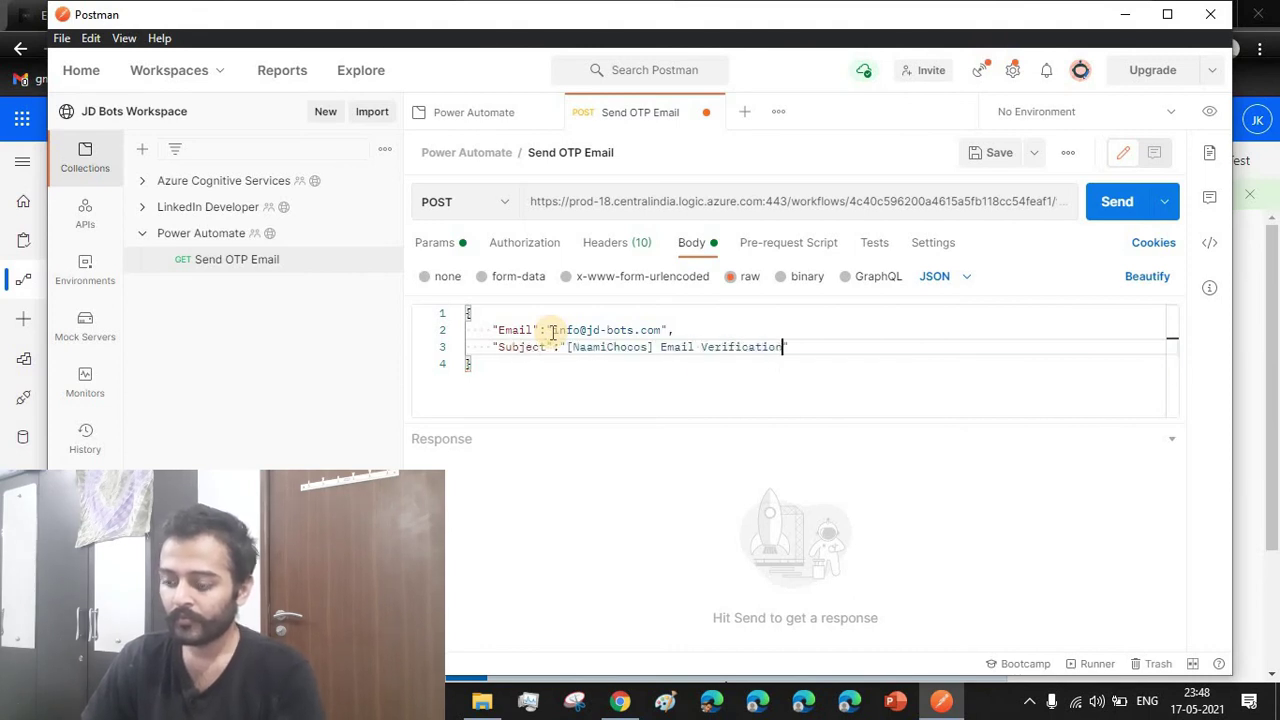
pyautogui.write(' Code",')
pyautogui.press('Return')
pyautogui.write('"OTP":"123123",')
pyautogui.press('Return')
pyautogui.write('"')
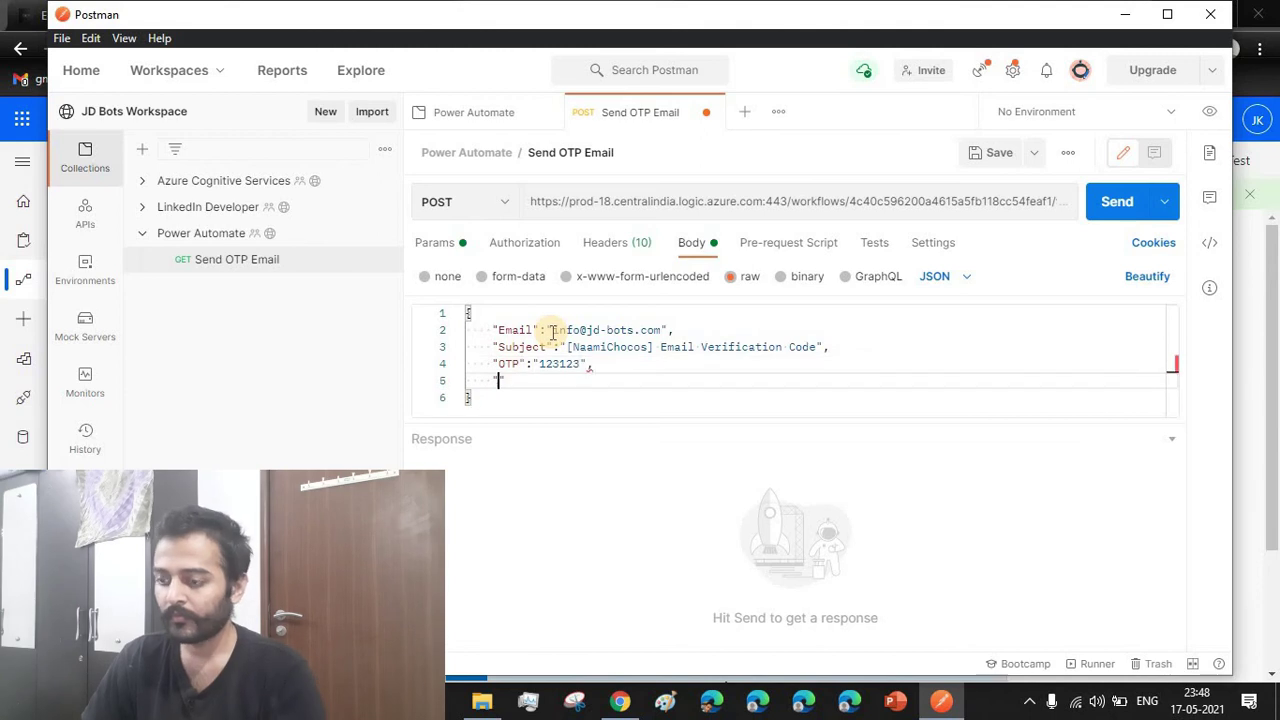
pyautogui.write('Username":"Bots"')
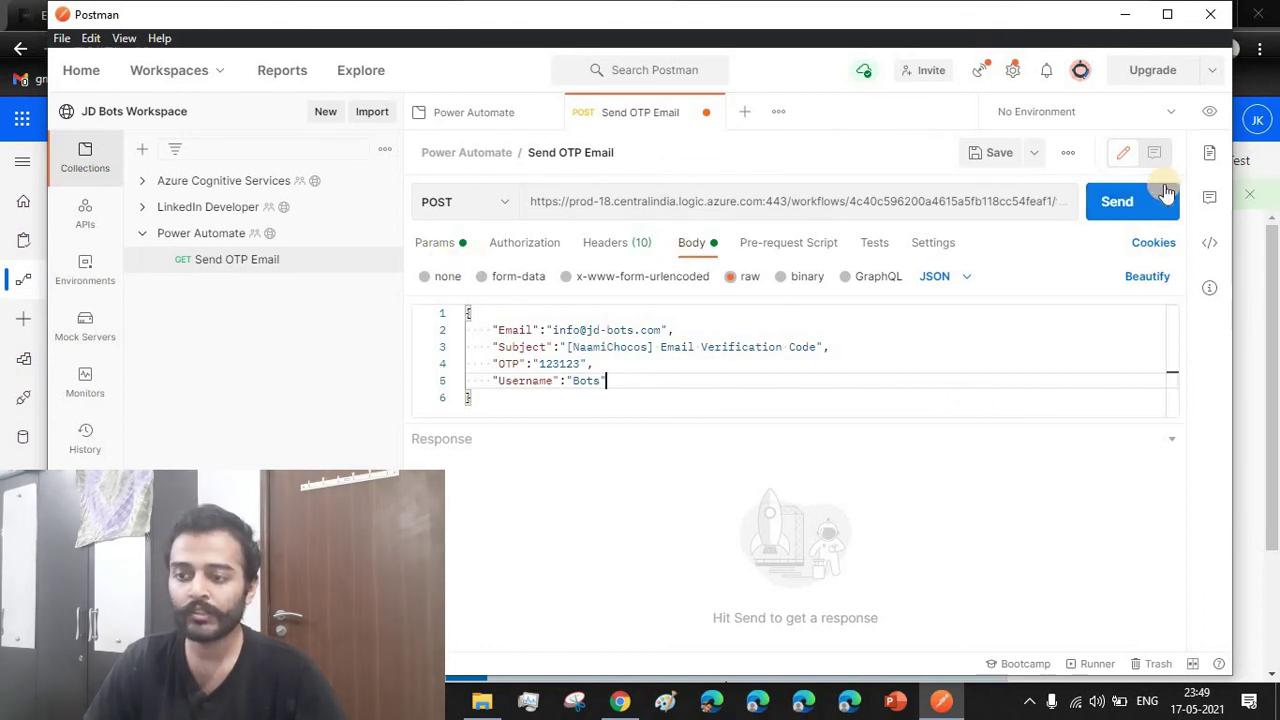
# Send the request and confirm the response shows success and otp sent
pyautogui.hotkey('ctrl', 'Return')
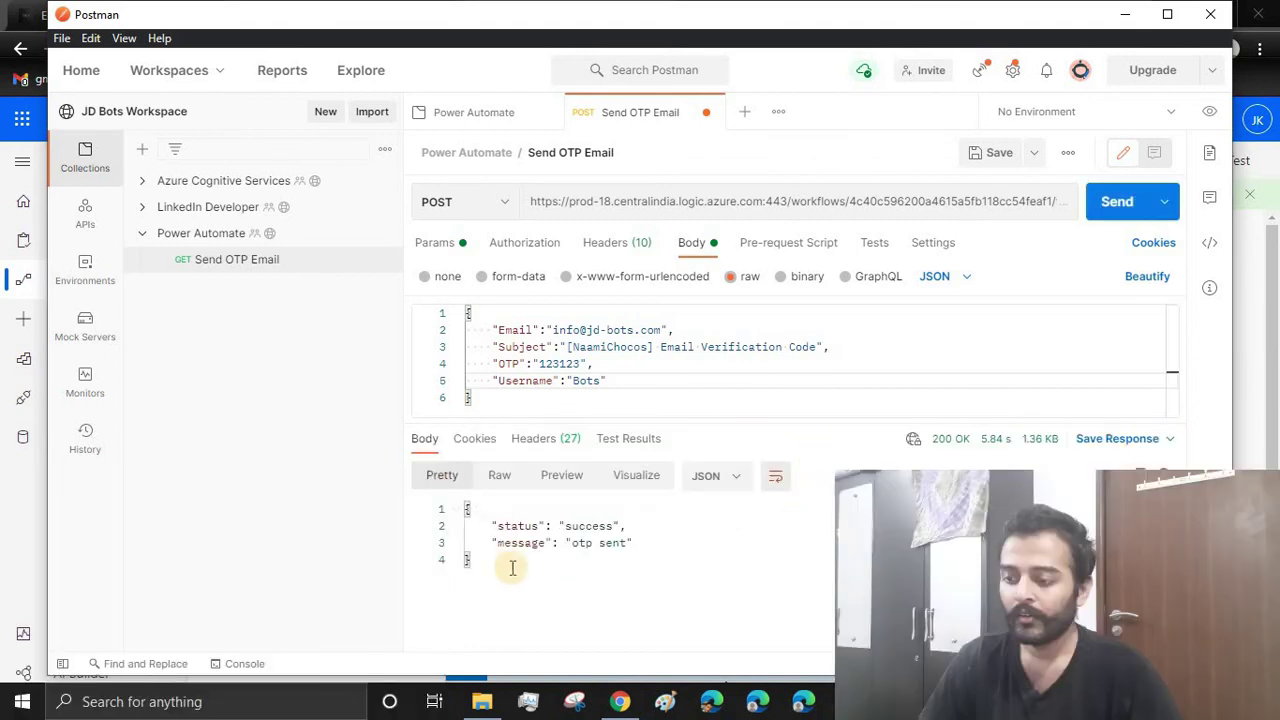
pyautogui.moveTo(491, 525); pyautogui.dragTo(649, 519)
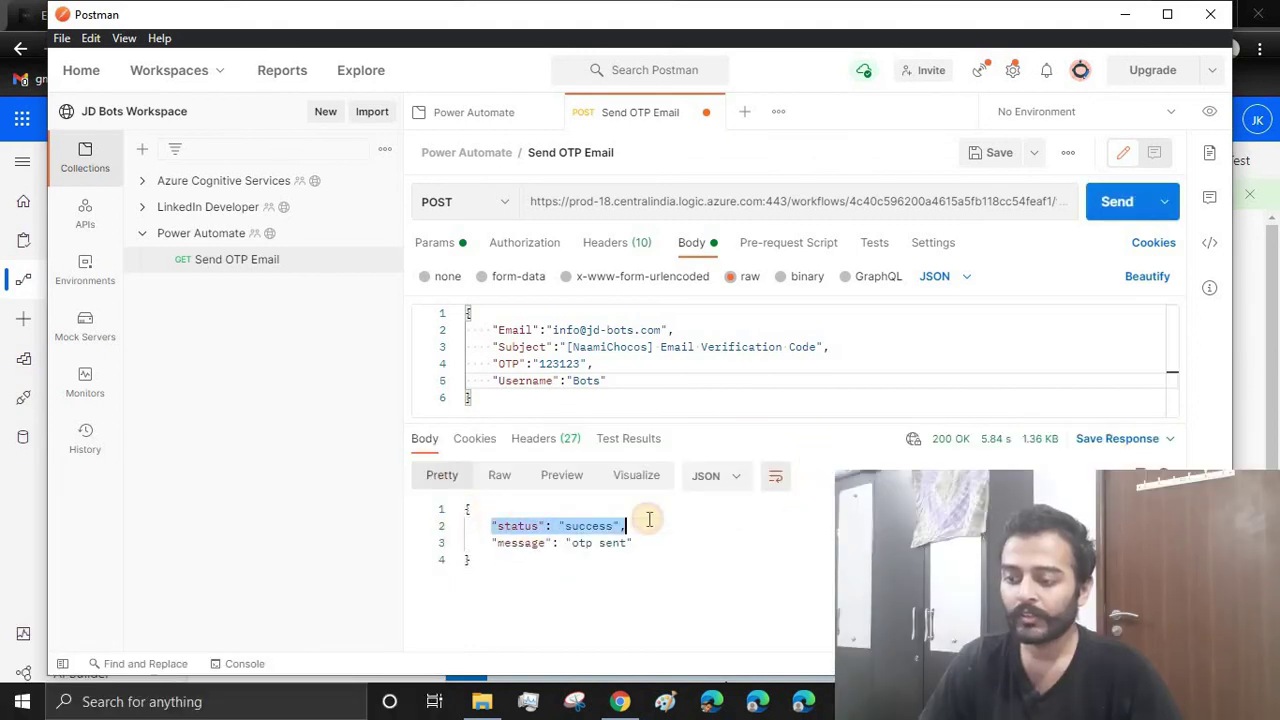
pyautogui.moveTo(493, 543); pyautogui.dragTo(634, 543)
pyautogui.click(491, 524)
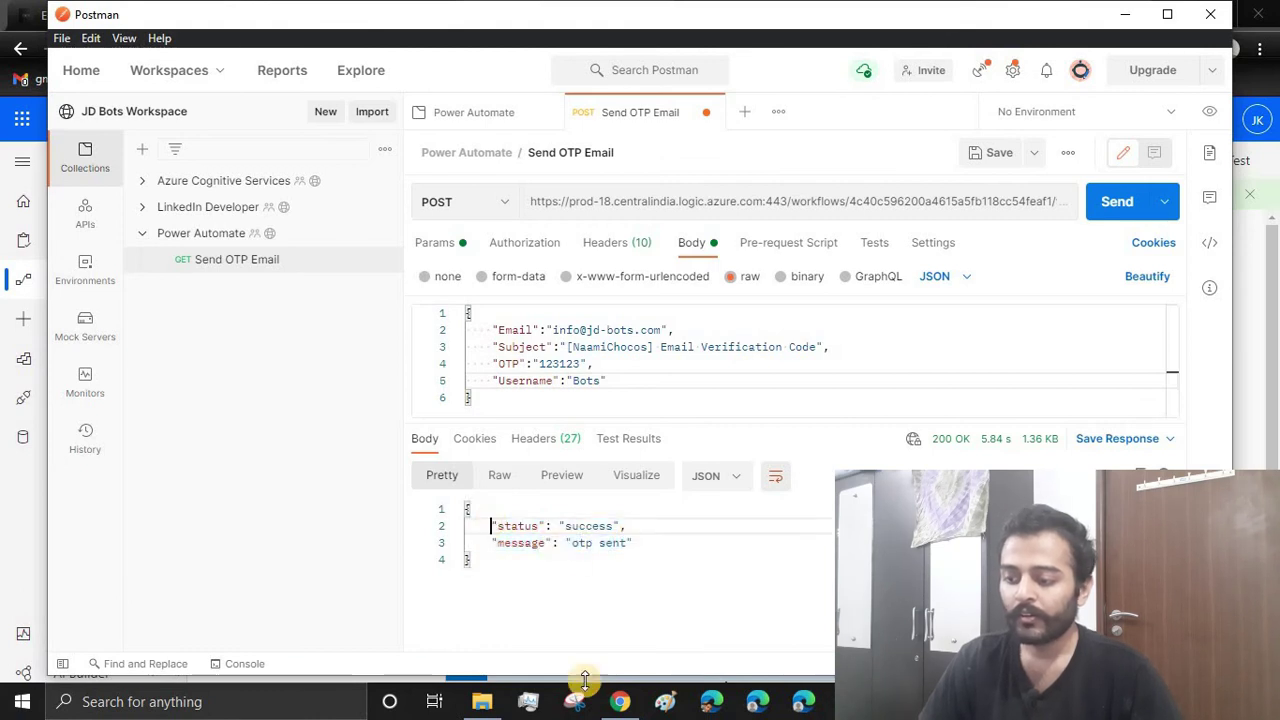
# Open the 11:49 PM run from the SendOTP flow's 28-day run history
pyautogui.click(620, 701)
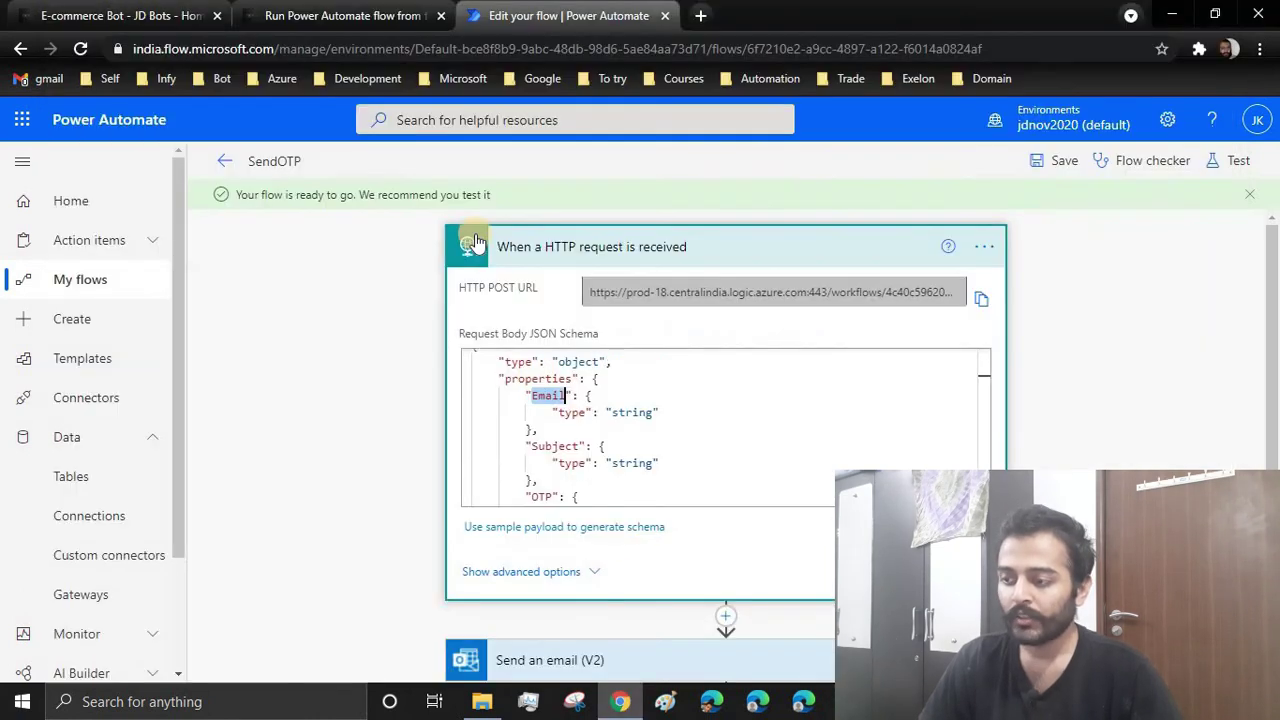
pyautogui.click(218, 166)
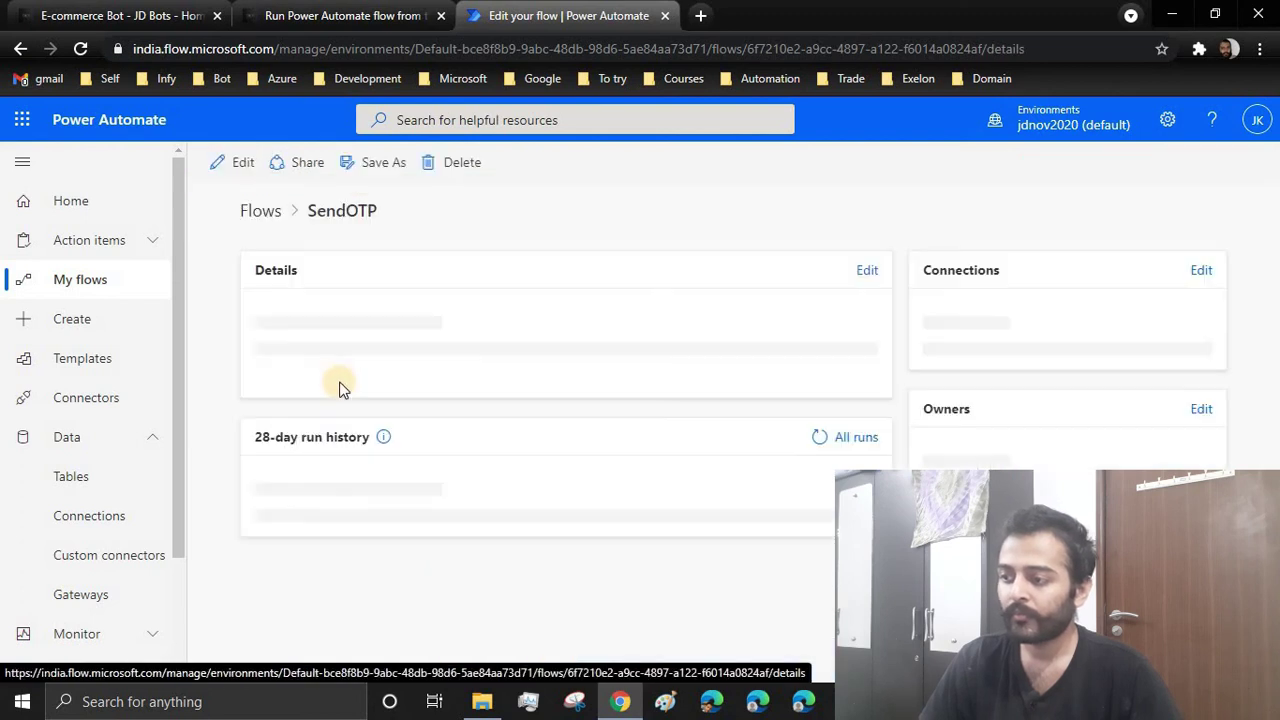
pyautogui.scroll(-1, 451, 469)
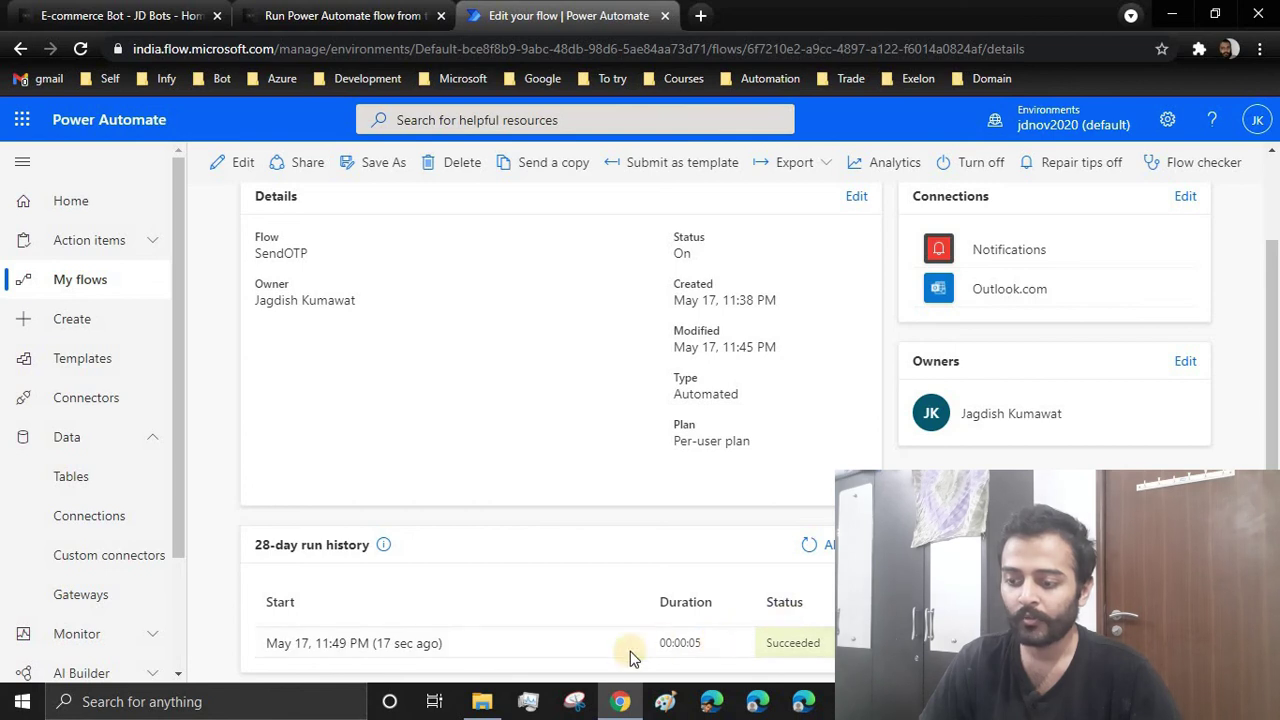
pyautogui.click(415, 647)
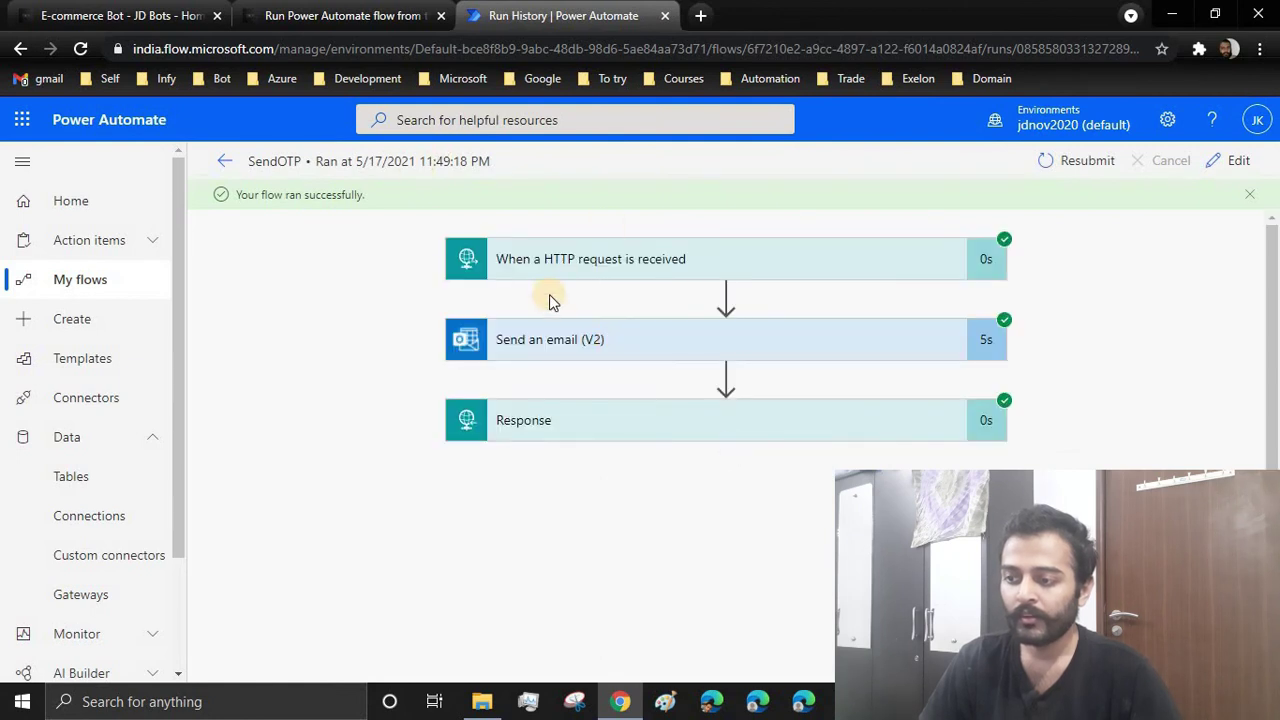
pyautogui.click(570, 263)
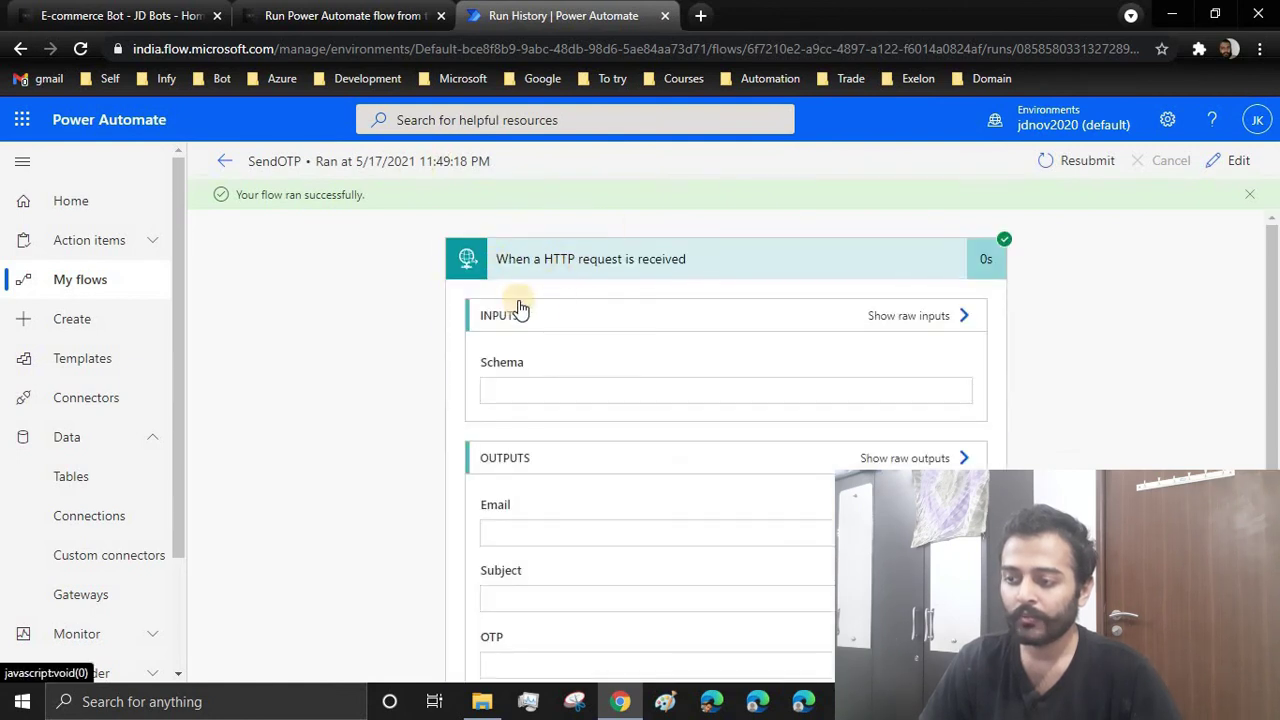
pyautogui.scroll(-4, 462, 340)
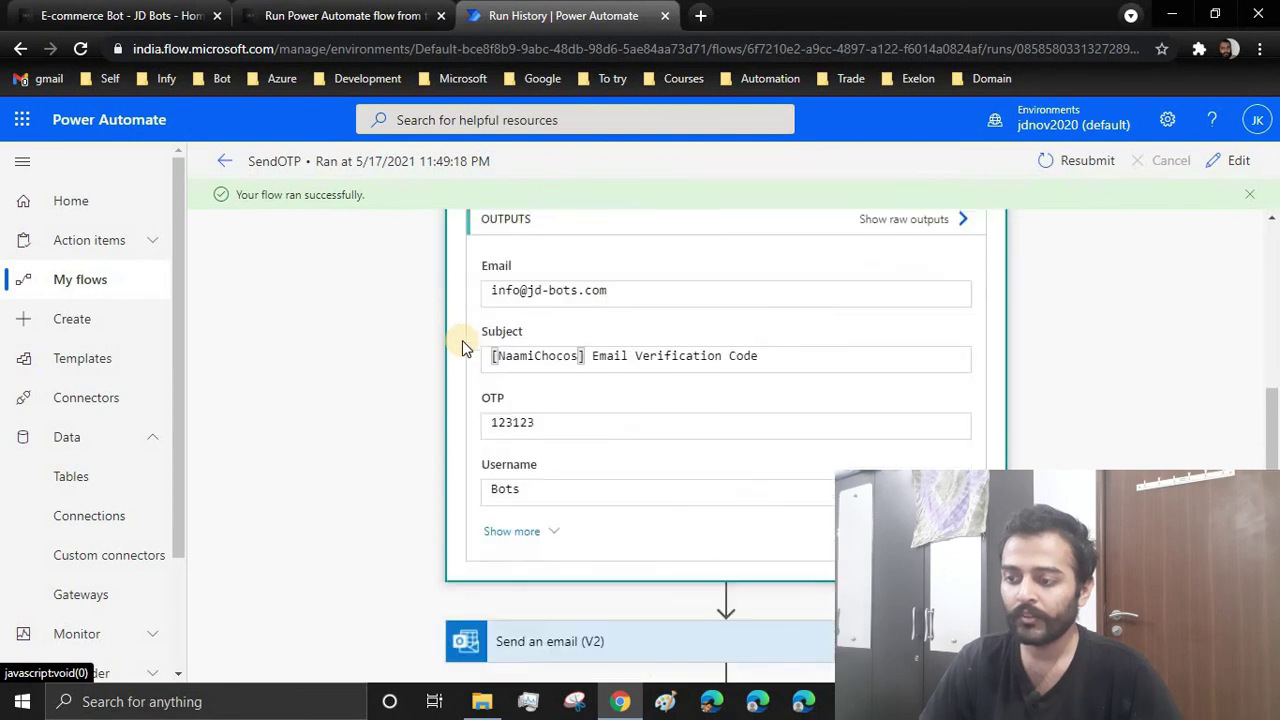
pyautogui.scroll(1, 540, 300)
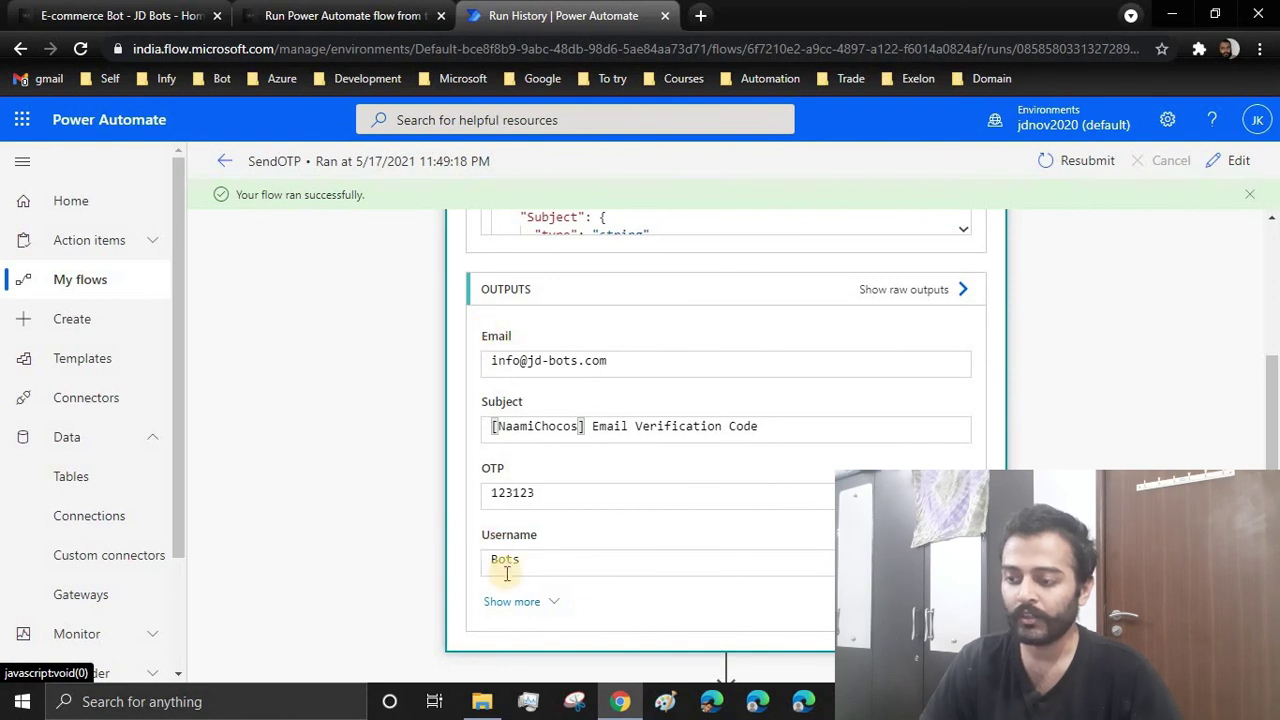
pyautogui.scroll(-2, 640, 549)
pyautogui.scroll(2, 640, 549)
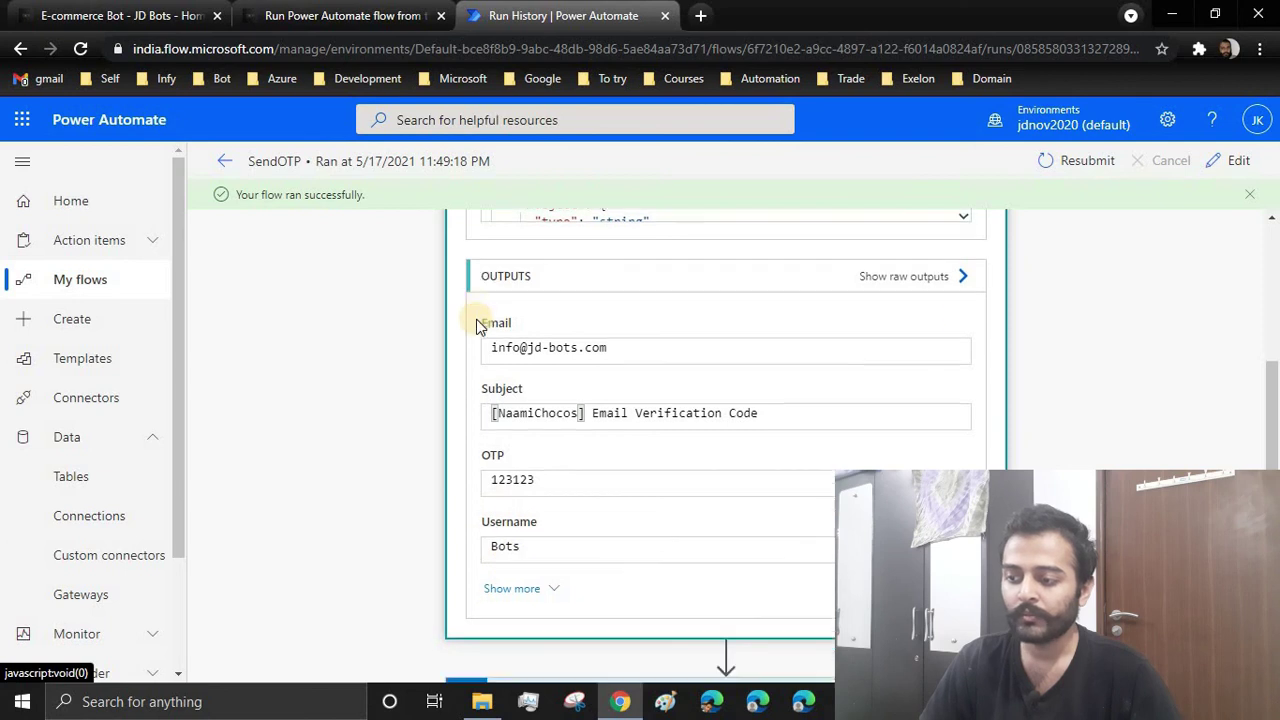
pyautogui.scroll(-2, 476, 319)
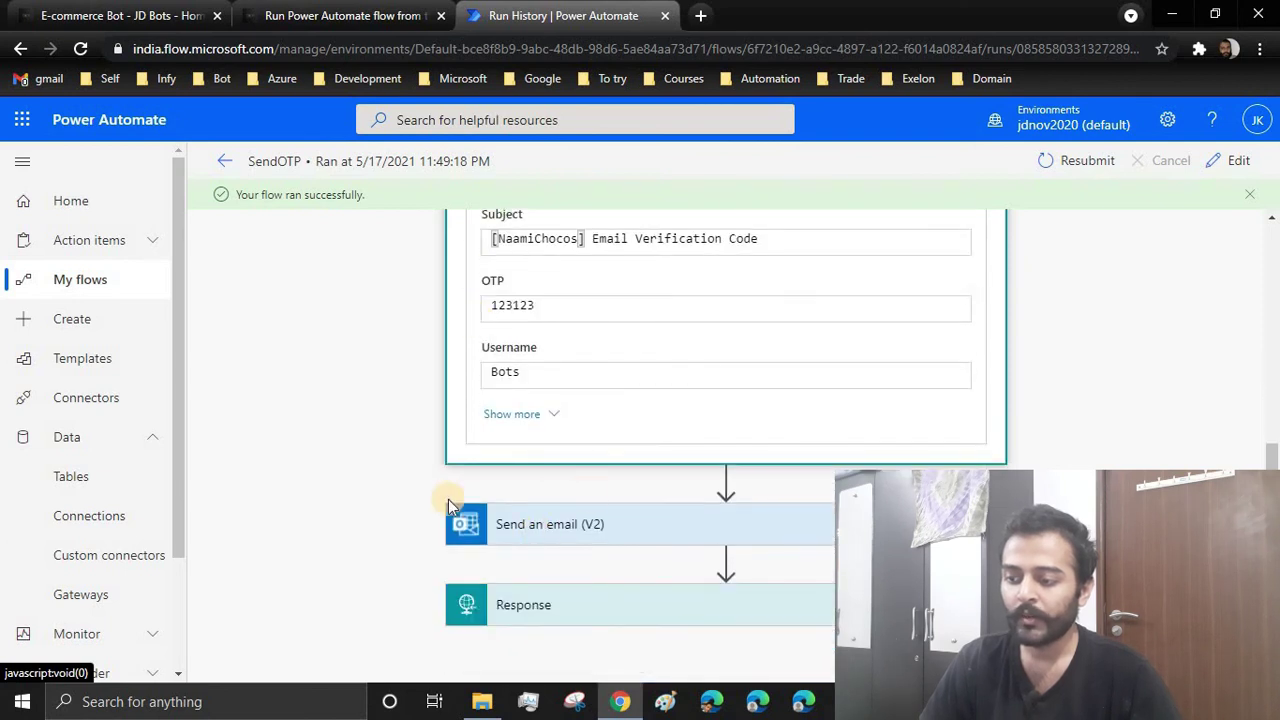
pyautogui.click(449, 505)
pyautogui.scroll(-4, 445, 470)
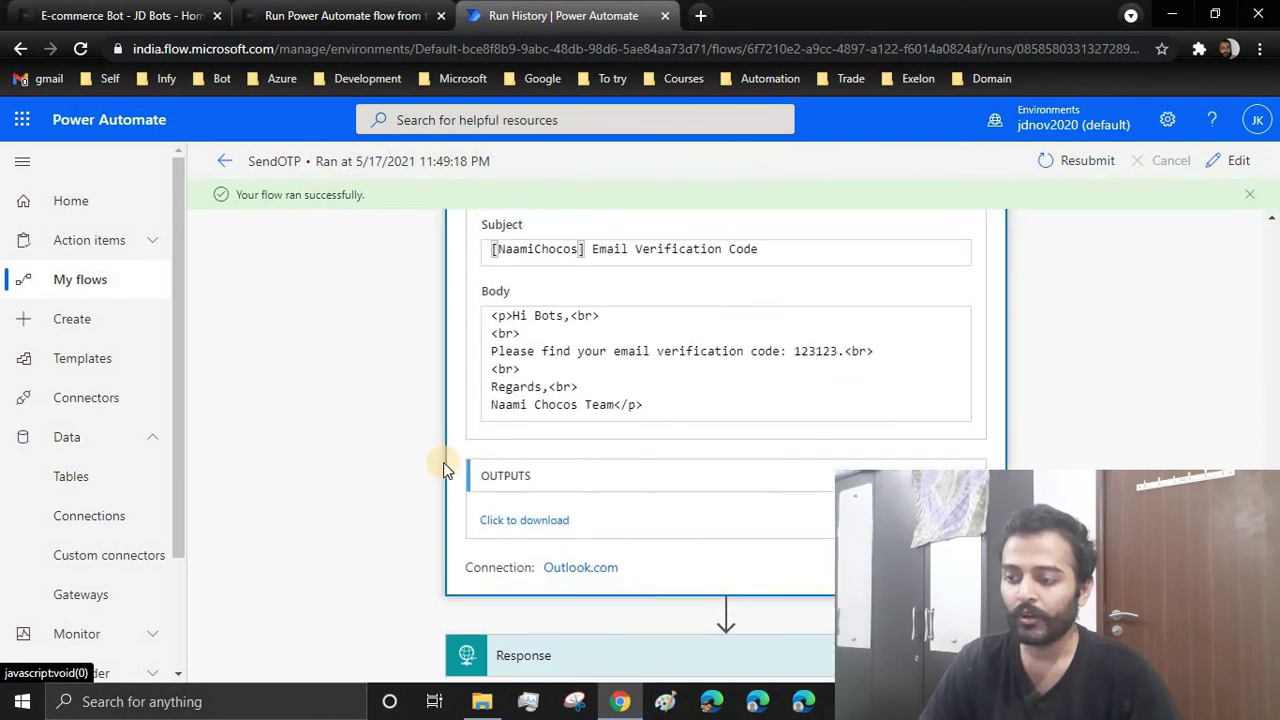
pyautogui.scroll(1, 447, 470)
pyautogui.moveTo(505, 409); pyautogui.dragTo(570, 409)
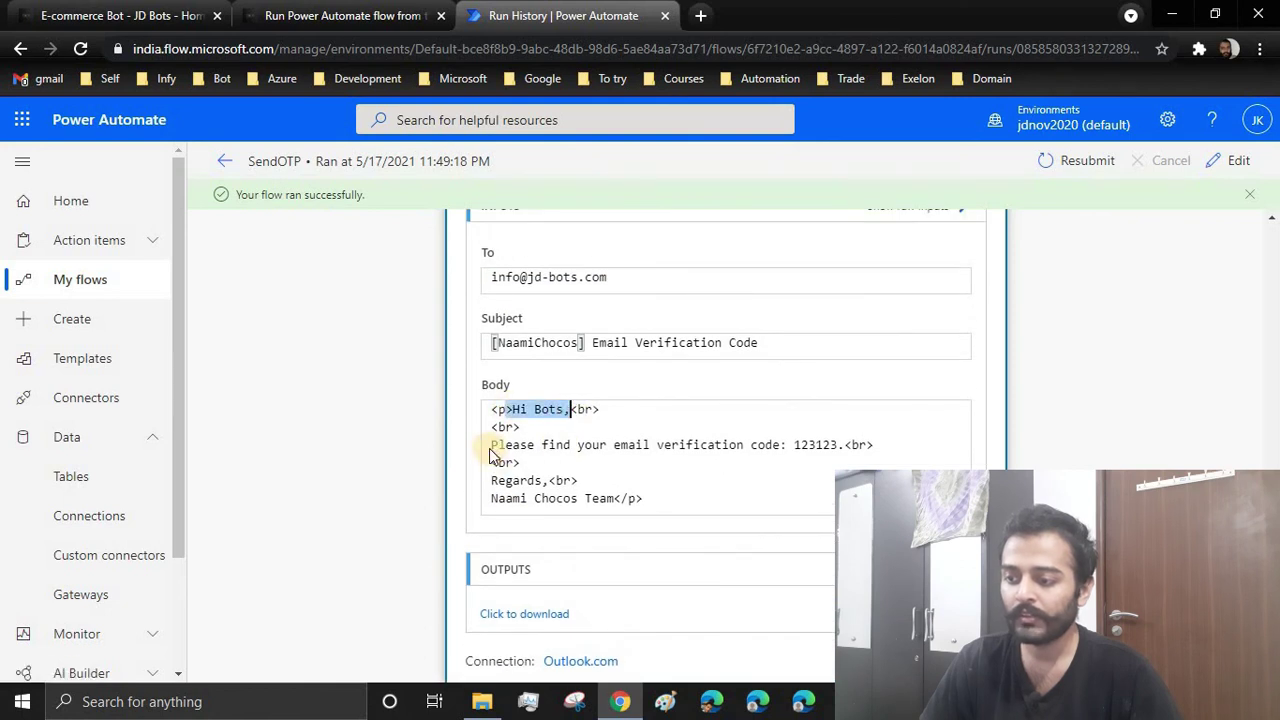
pyautogui.click(889, 446)
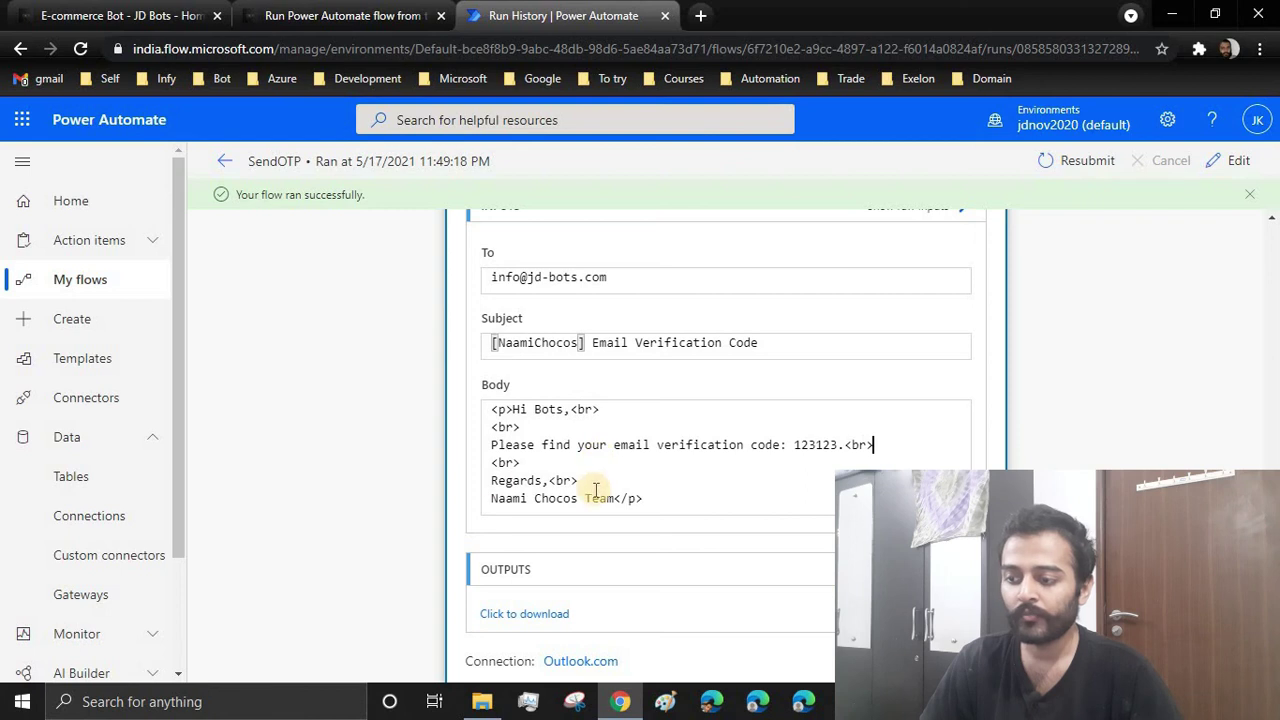
pyautogui.scroll(-2, 503, 548)
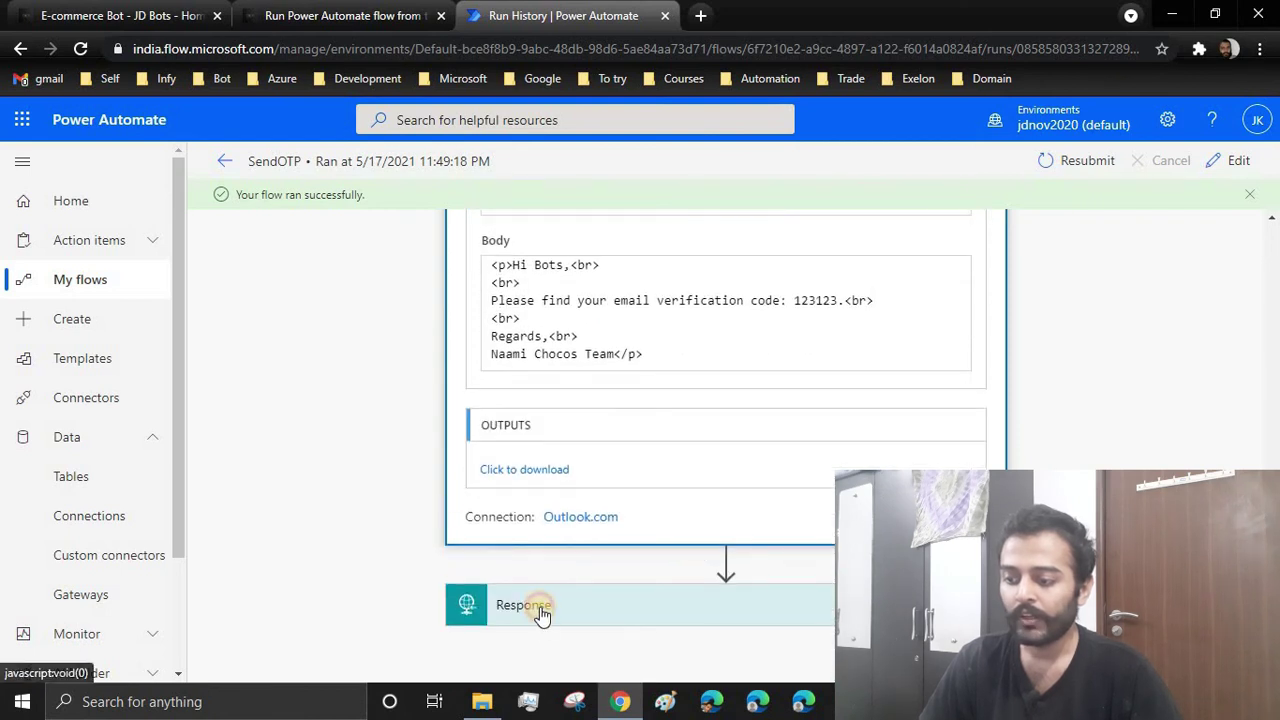
pyautogui.scroll(-6, 390, 552)
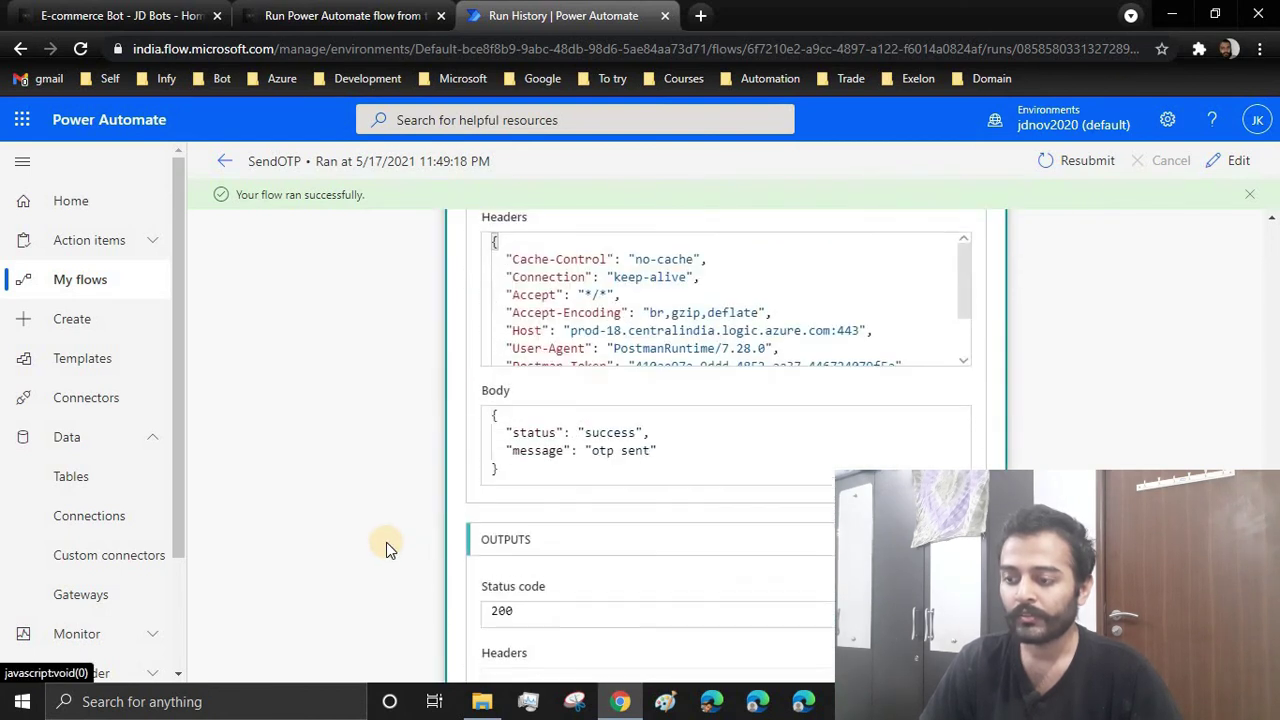
pyautogui.scroll(2, 386, 542)
pyautogui.moveTo(534, 521); pyautogui.dragTo(506, 521)
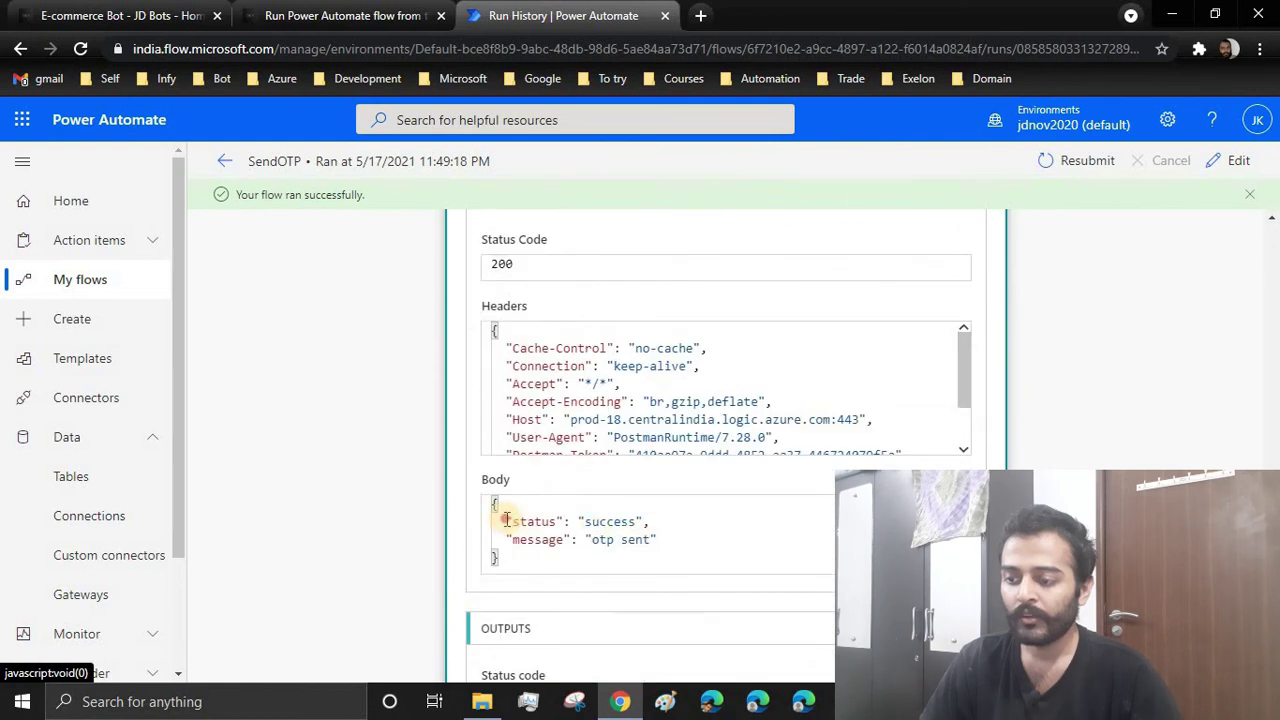
pyautogui.keyDown('shift'); pyautogui.click(657, 540); pyautogui.keyUp('shift')
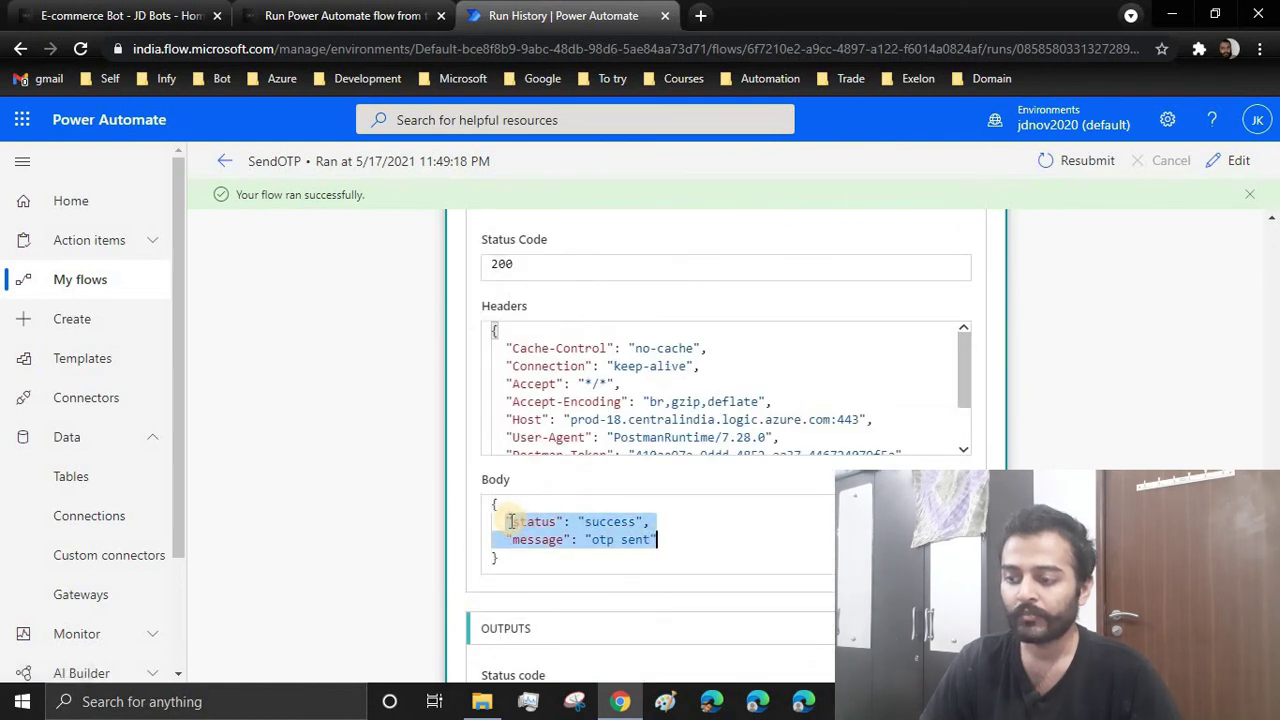
pyautogui.scroll(-4, 480, 521)
pyautogui.scroll(8, 553, 547)
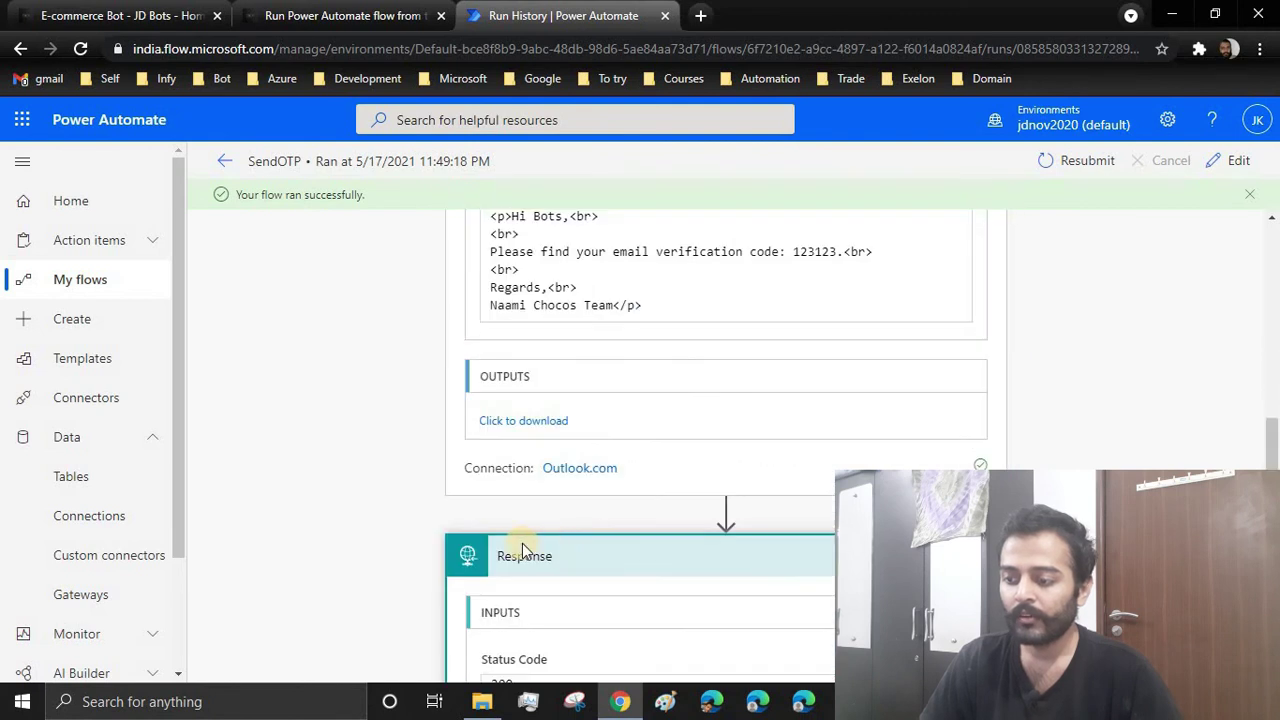
pyautogui.click(522, 550)
pyautogui.click(575, 601)
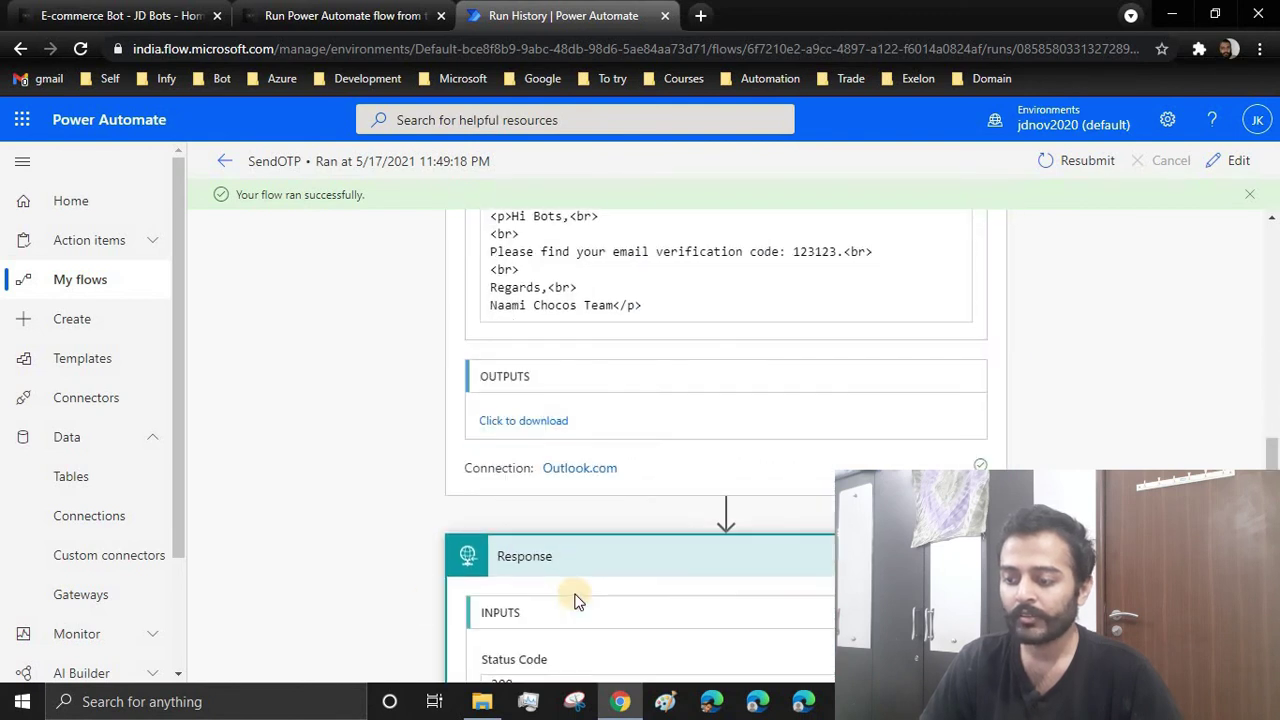
pyautogui.scroll(-6, 590, 420)
pyautogui.scroll(-1, 590, 375)
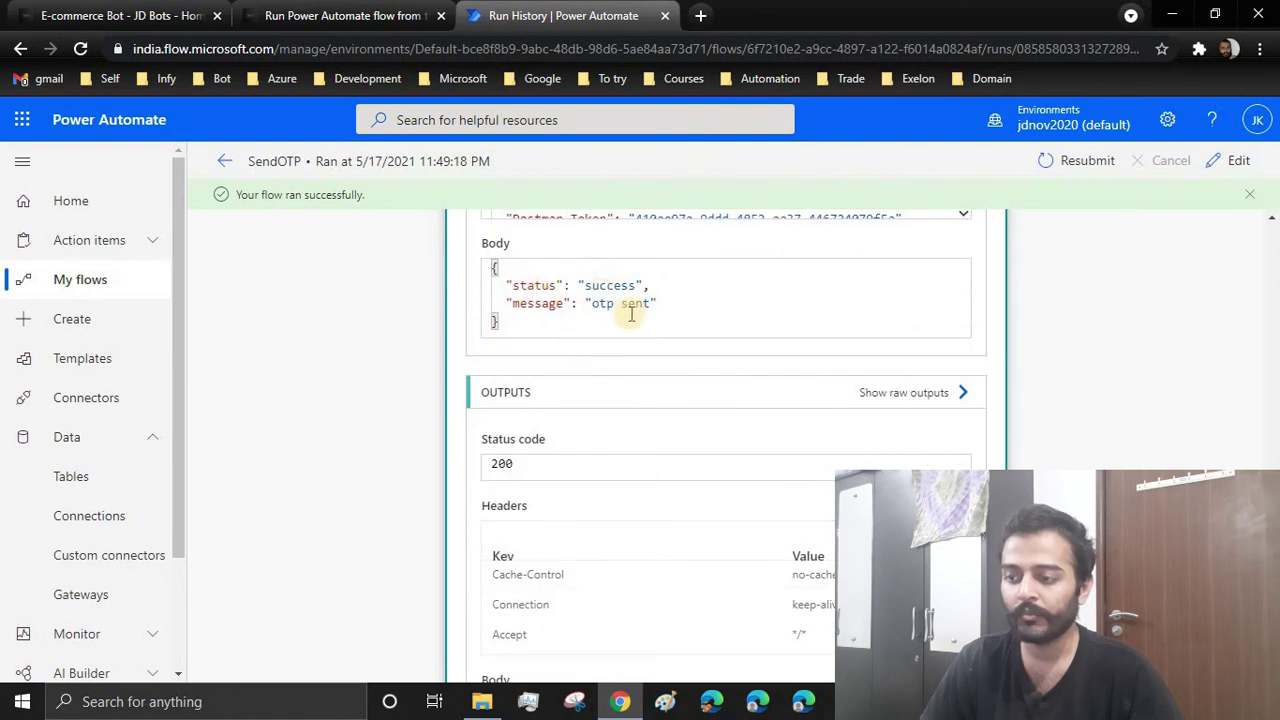
pyautogui.scroll(10, 594, 449)
pyautogui.scroll(4, 560, 500)
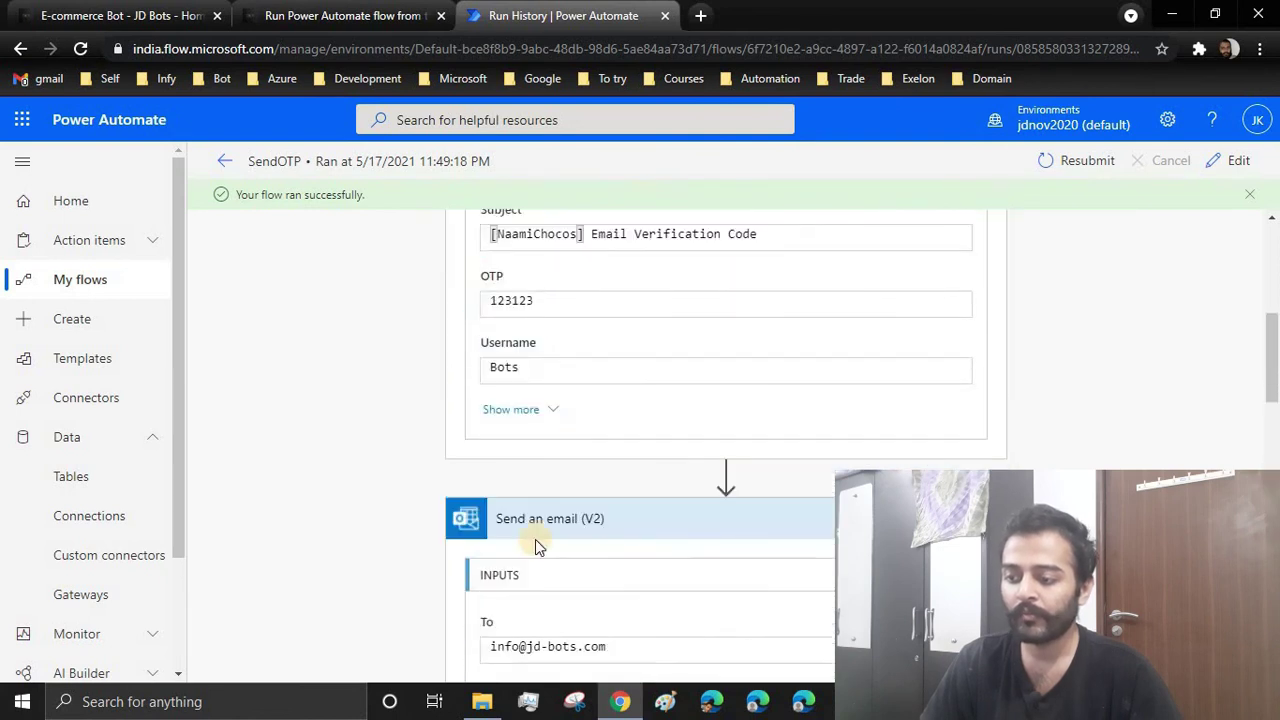
pyautogui.scroll(5, 505, 528)
pyautogui.scroll(2, 520, 450)
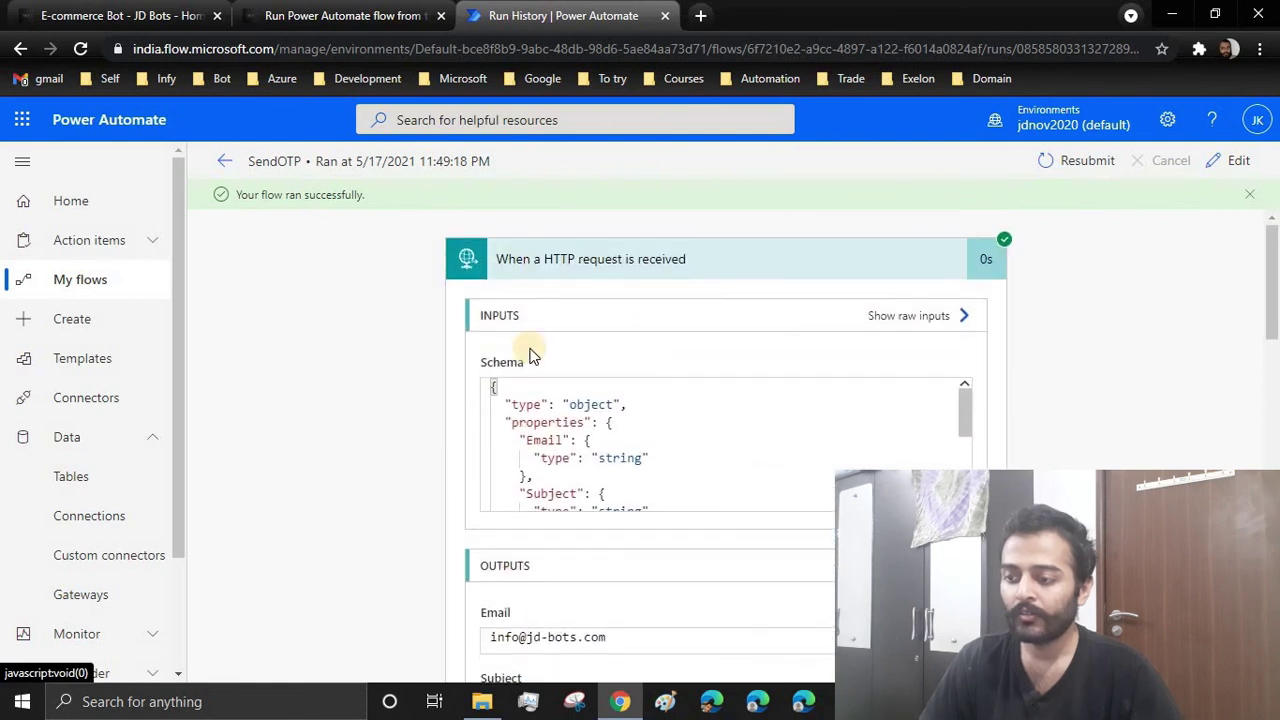
pyautogui.click(562, 262)
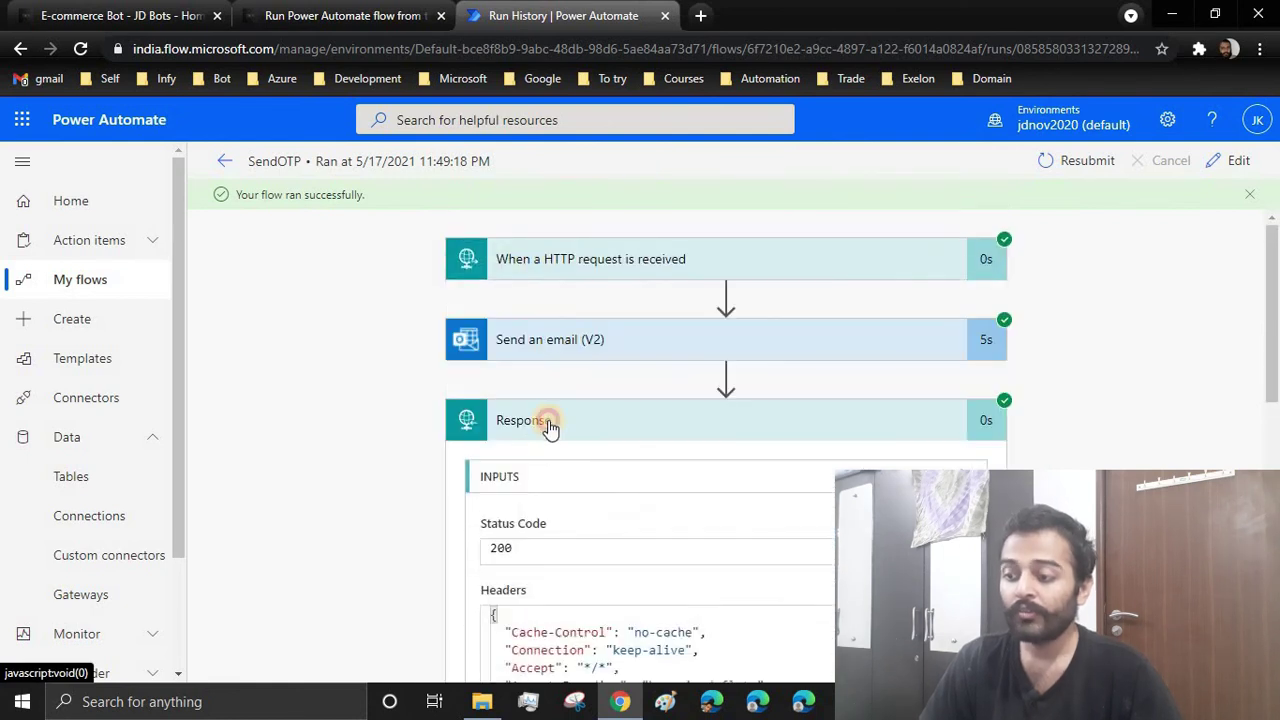
pyautogui.click(549, 424)
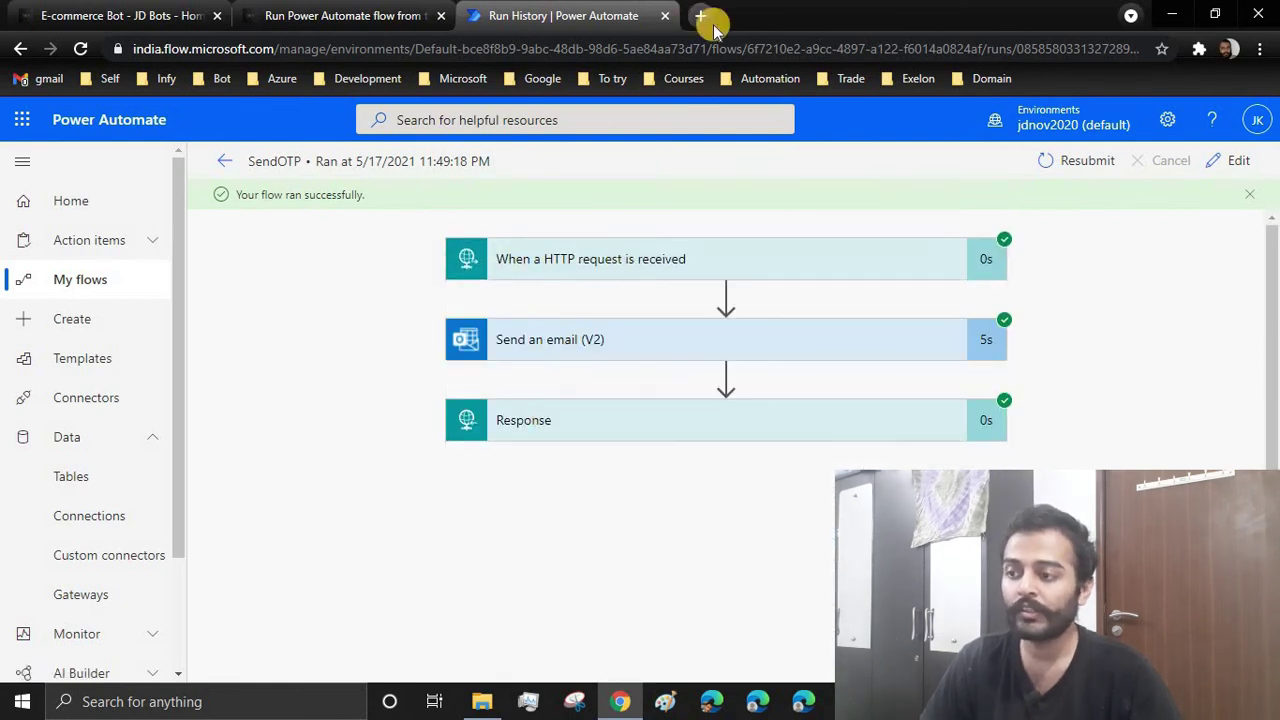
# Open Gmail in a new tab and read the Naami Chocos Email Verification Code message
pyautogui.hotkey('ctrl', 't')
pyautogui.click(23, 78)
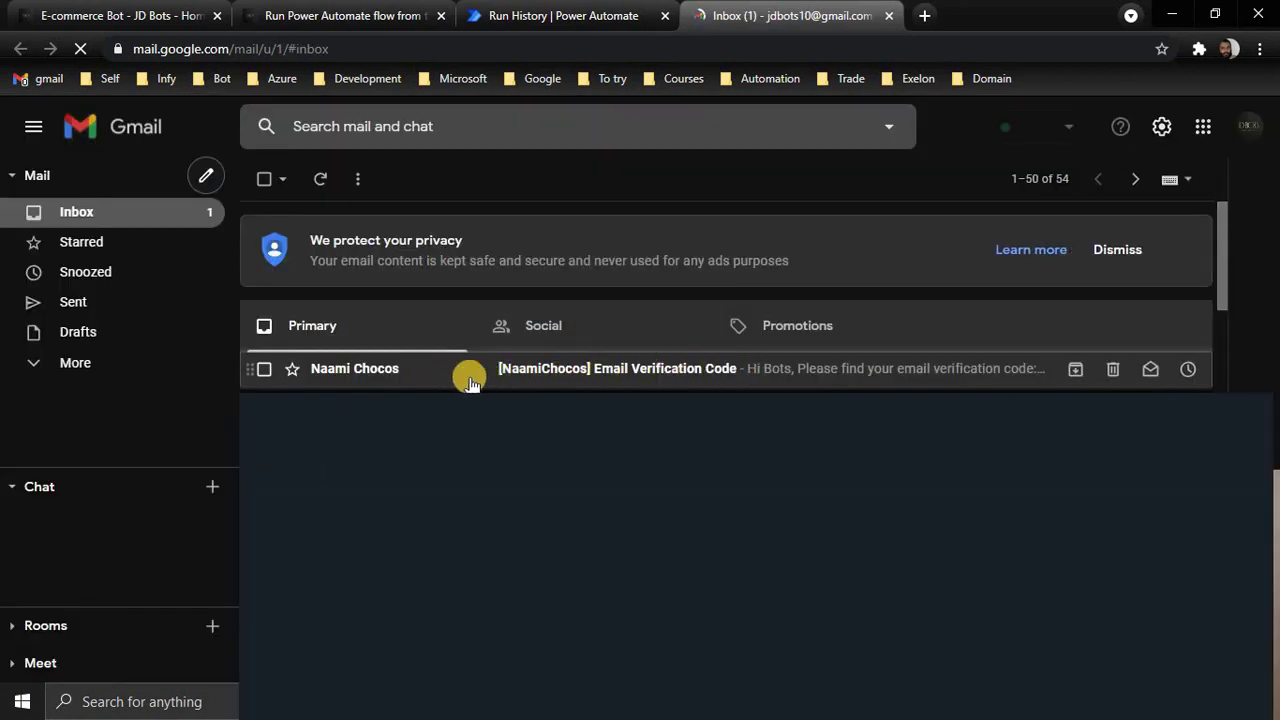
pyautogui.click(607, 368)
pyautogui.moveTo(309, 334); pyautogui.dragTo(413, 453)
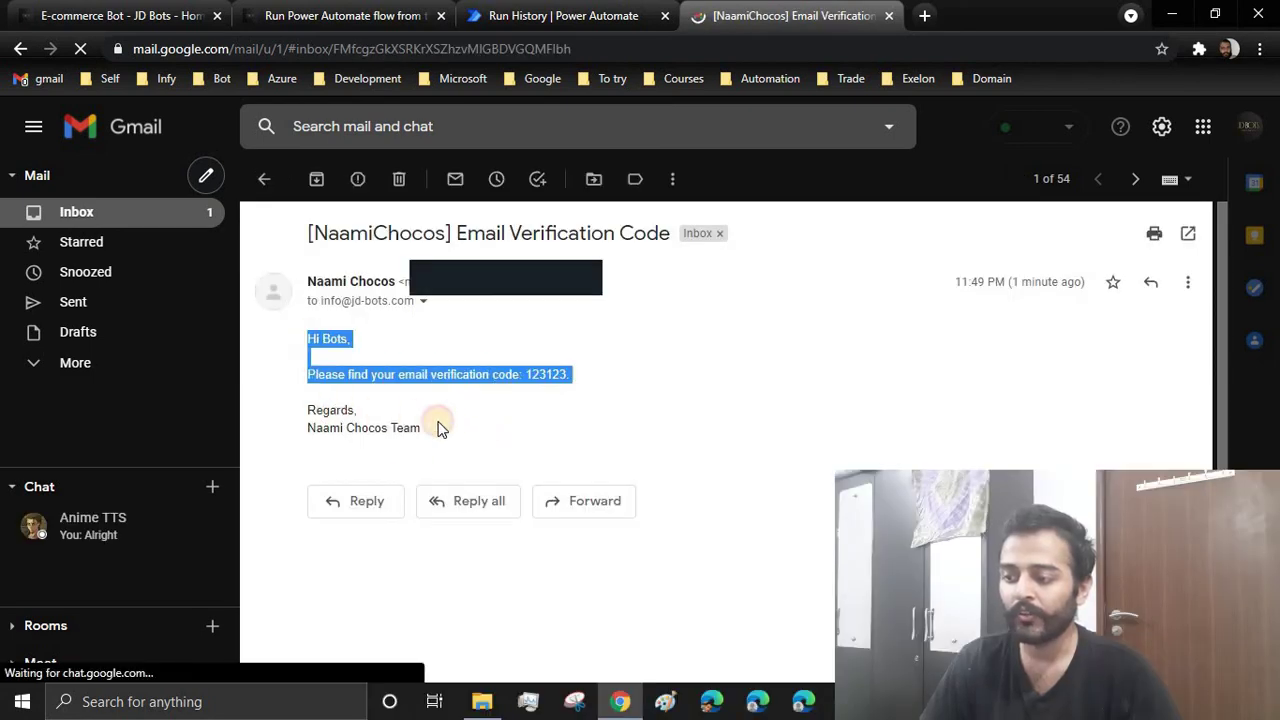
pyautogui.click(440, 376)
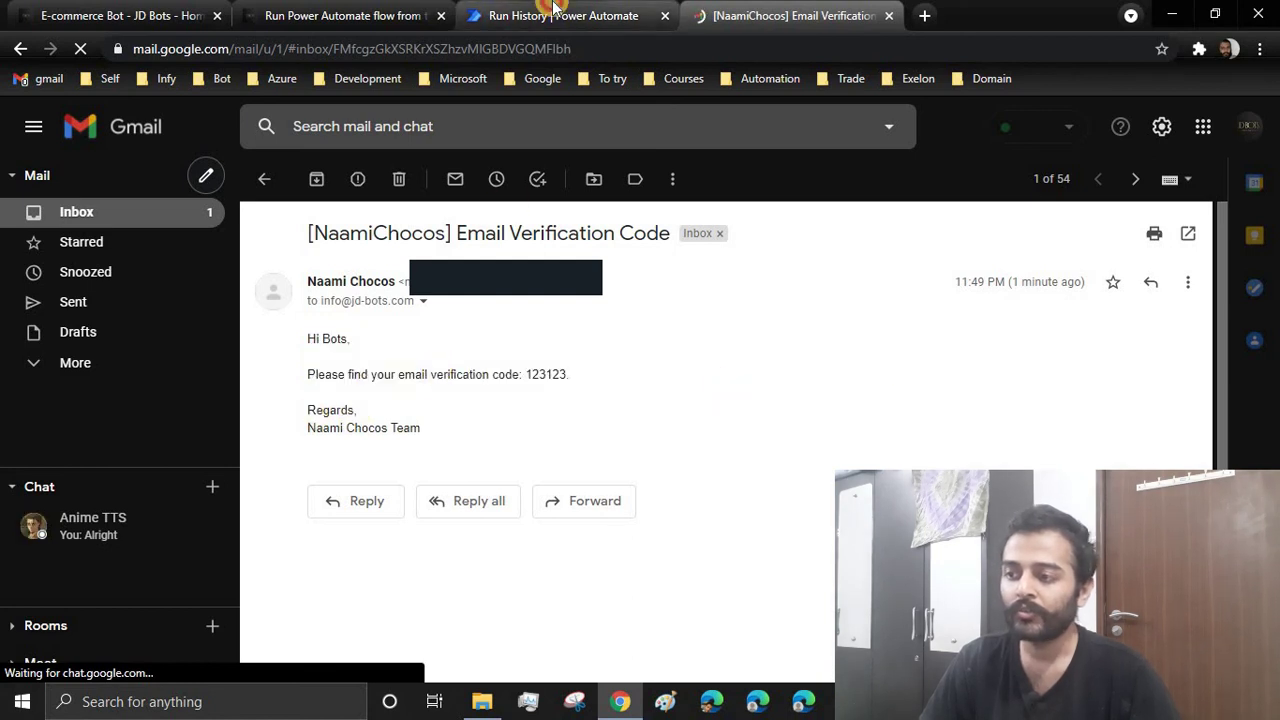
pyautogui.click(560, 15)
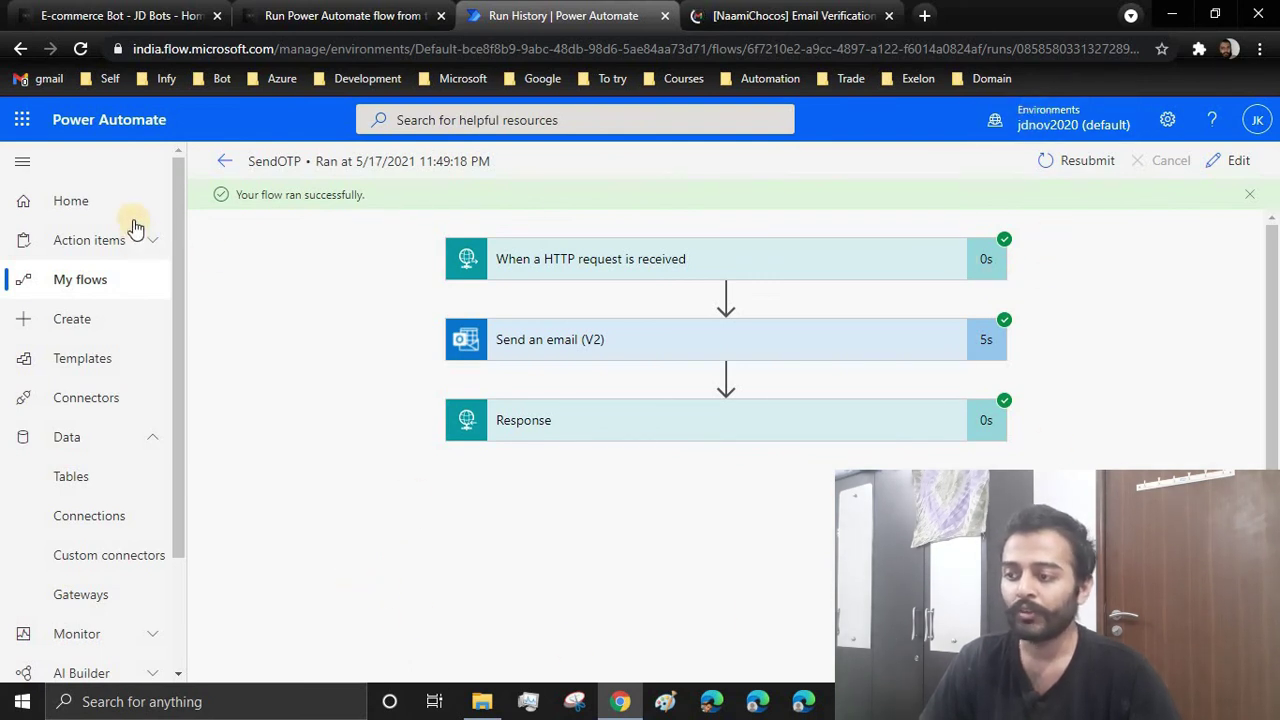
pyautogui.click(220, 162)
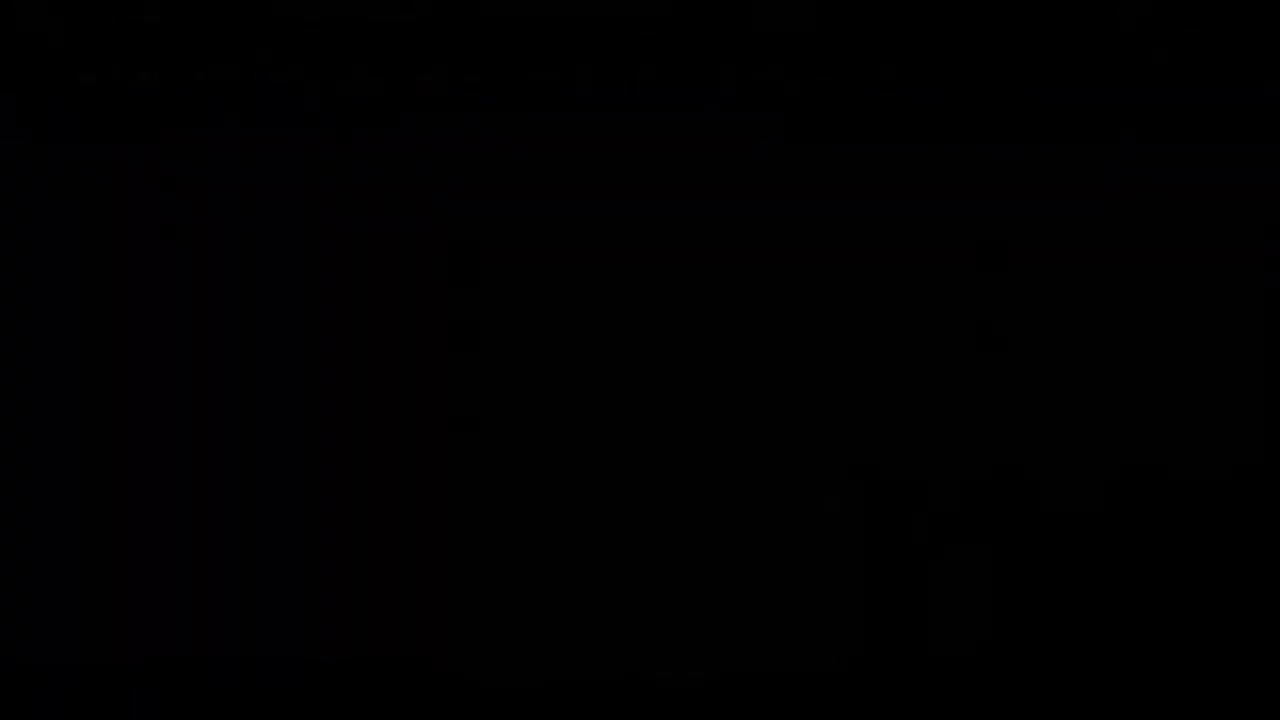